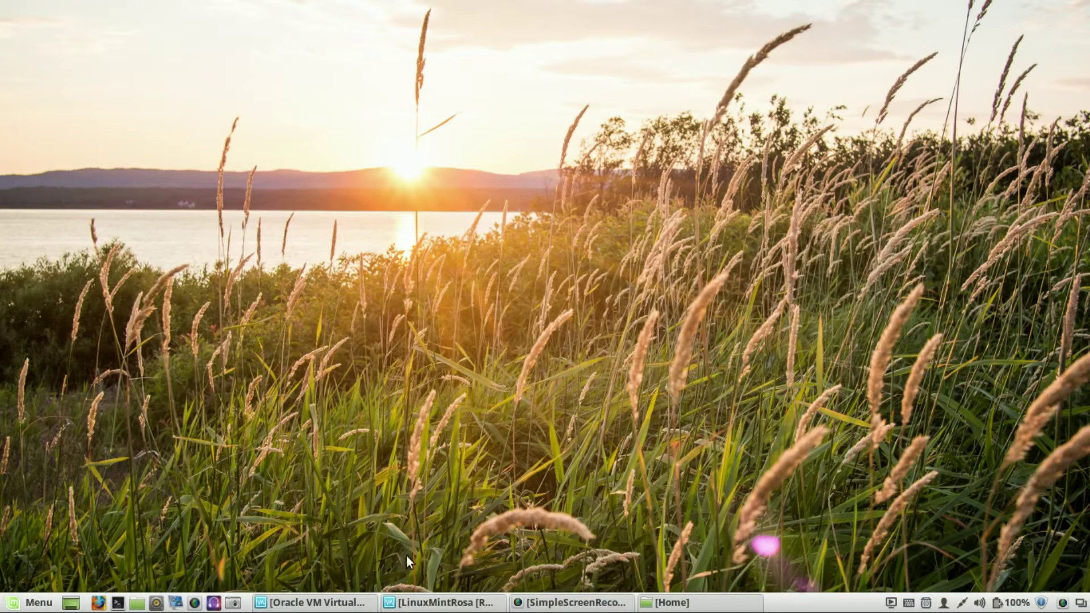
- Bring up the running LinuxMintRosa virtual machine in VirtualBox and switch it to full-screen mode
left_click(330, 602)
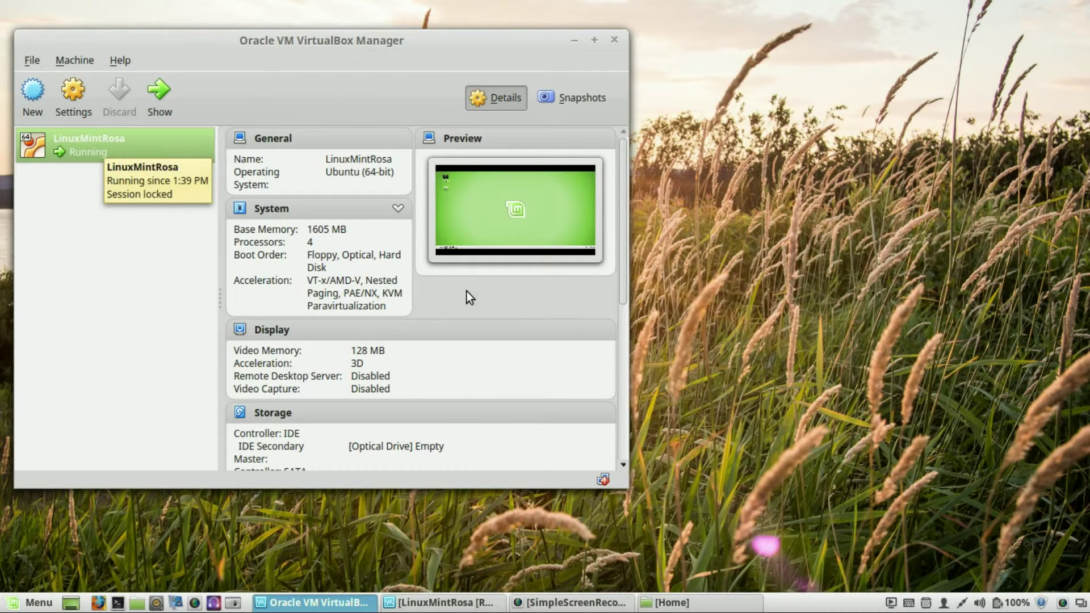
left_click(449, 603)
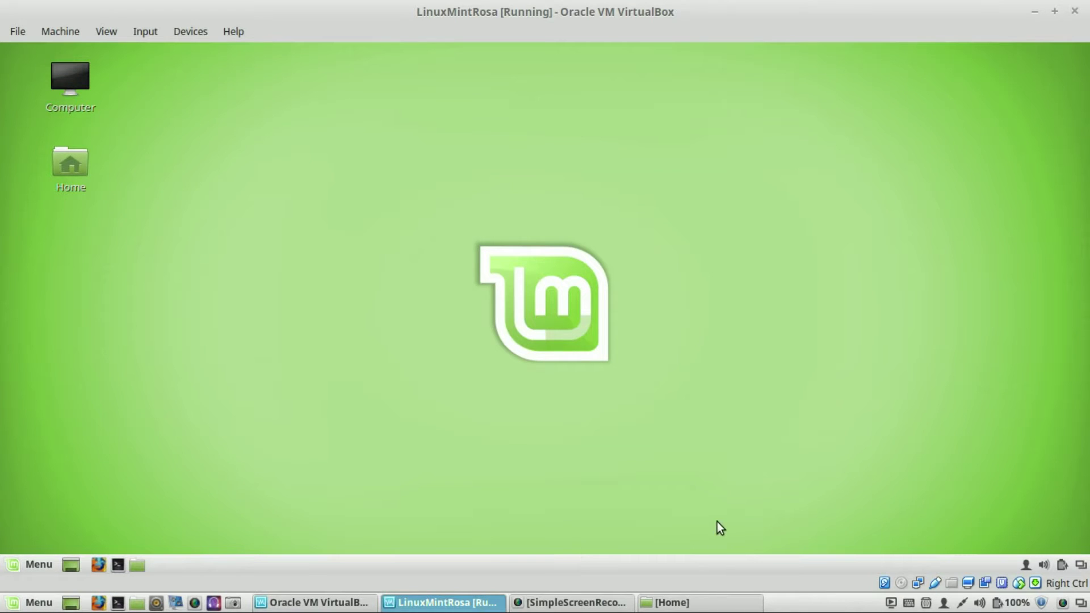
left_click(113, 33)
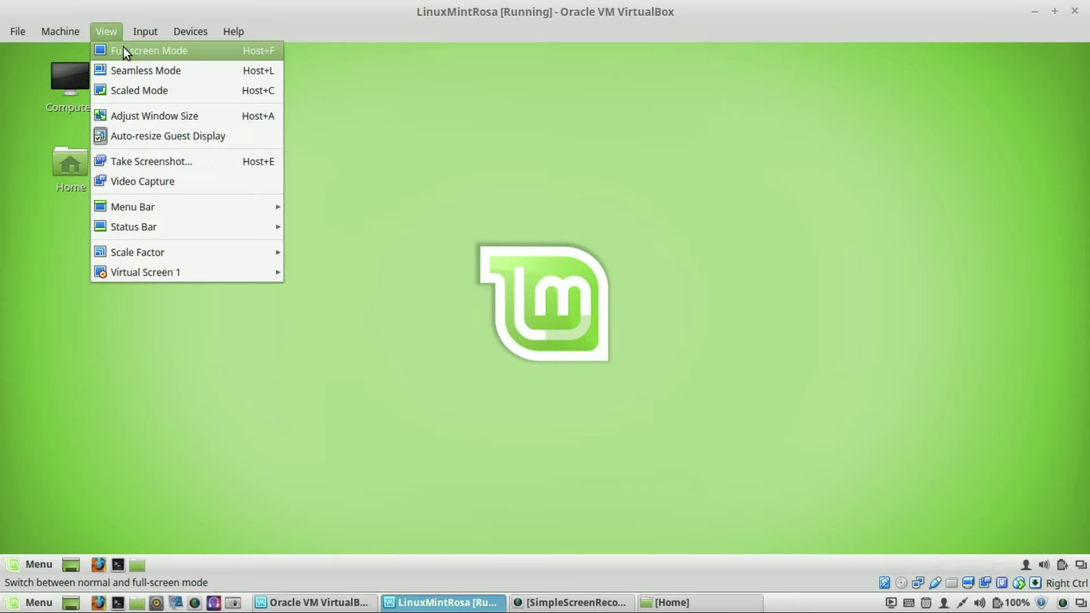
left_click(124, 47)
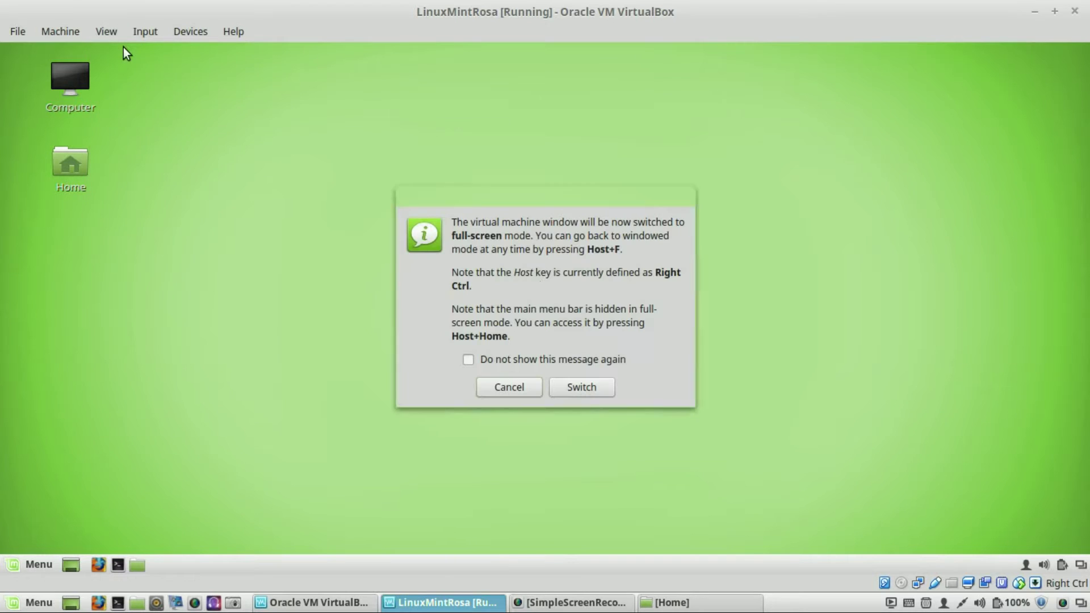
left_click(578, 385)
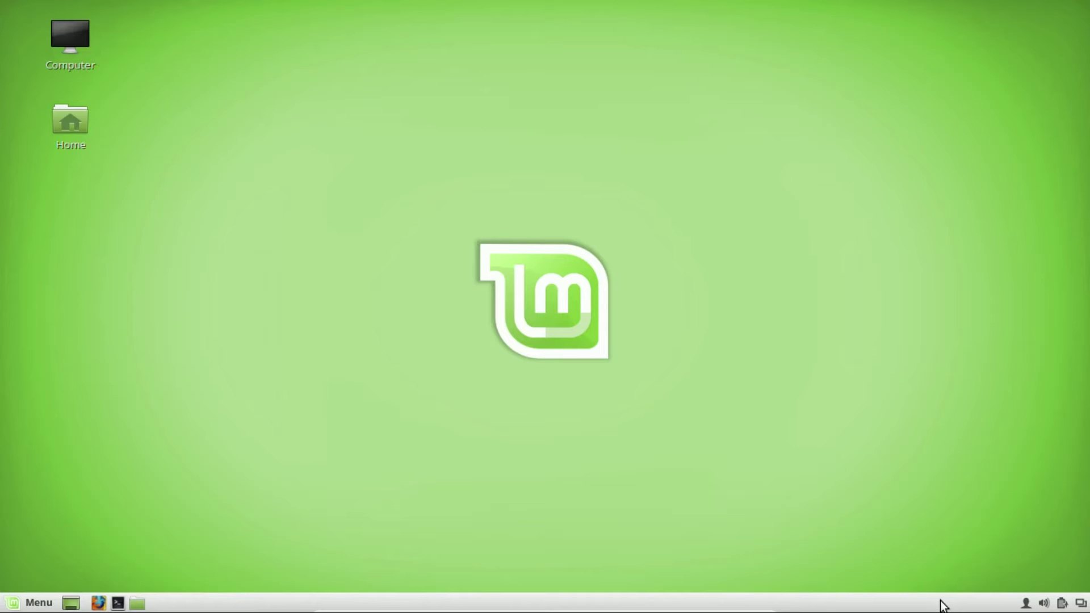
- Add a new panel along the top edge of the Linux Mint desktop
right_click(941, 603)
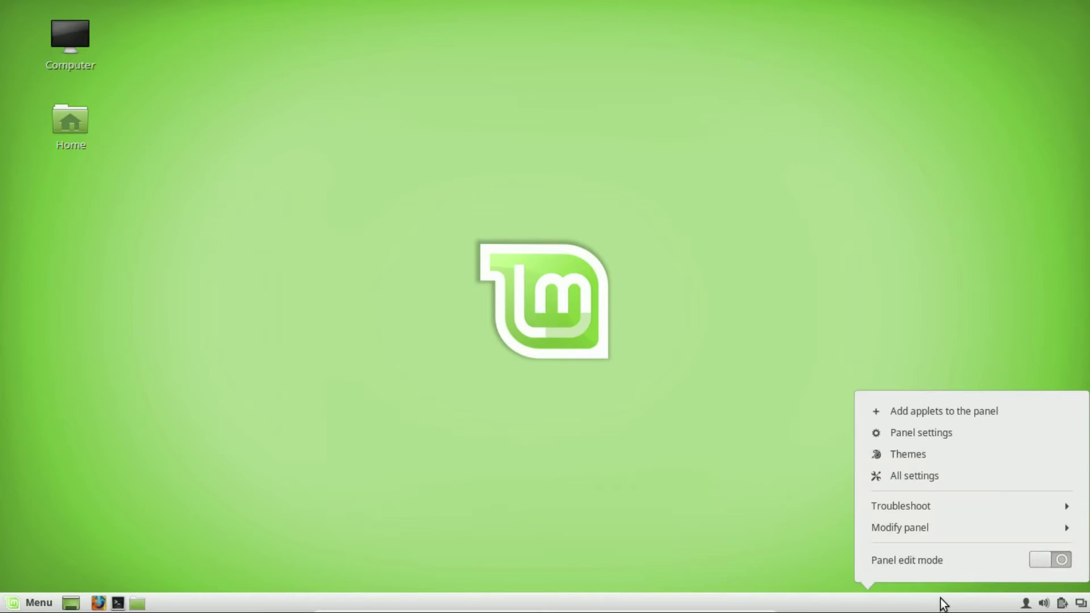
left_click(930, 526)
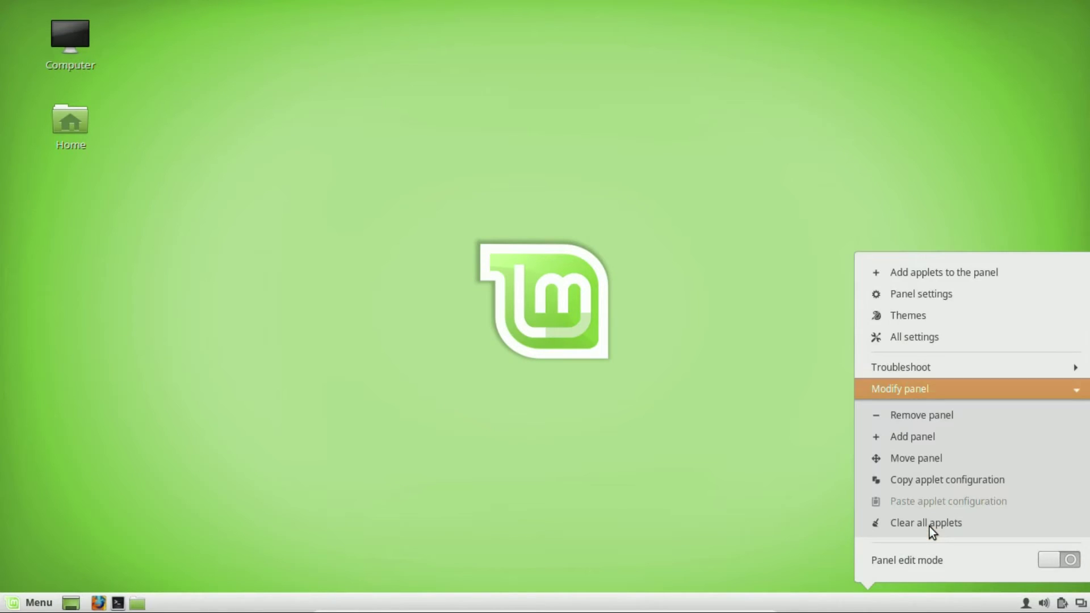
left_click(906, 442)
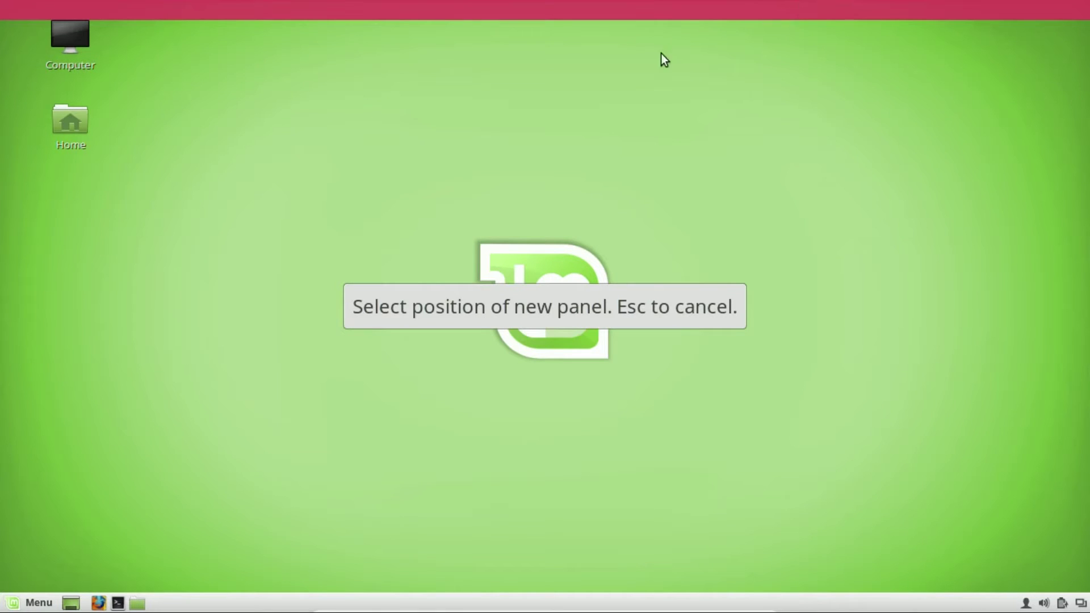
left_click(701, 8)
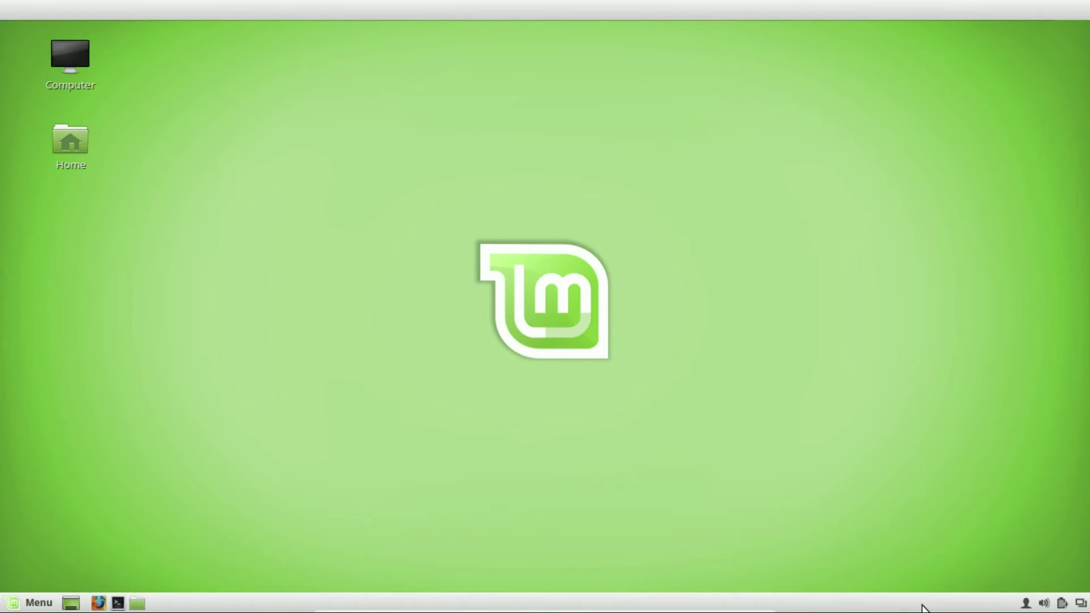
- Set the original bottom panel's auto-hide option to Auto hide panel and close its settings
right_click(923, 606)
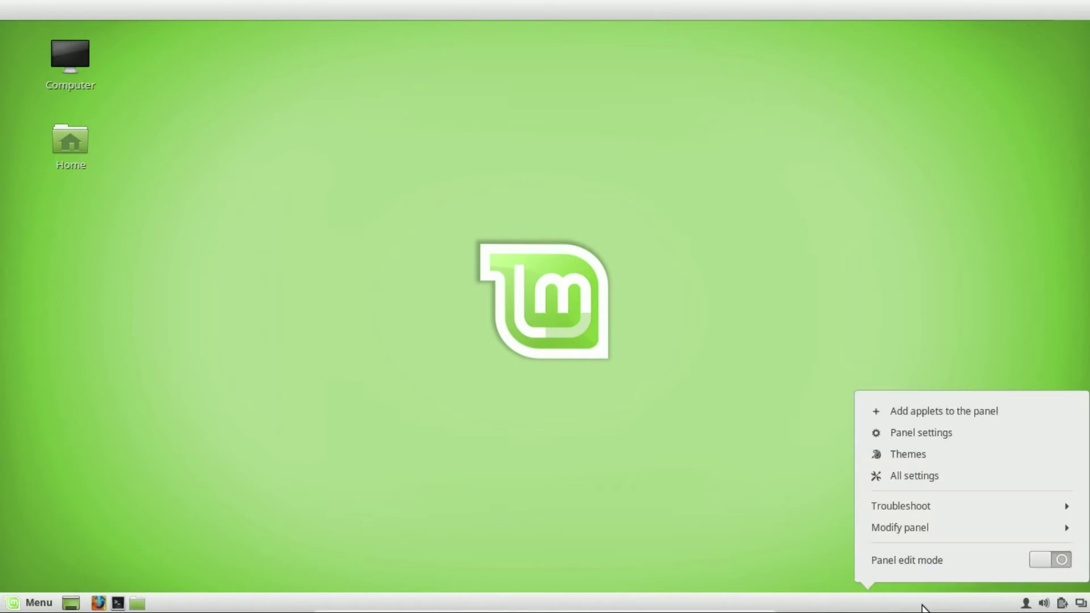
left_click(913, 435)
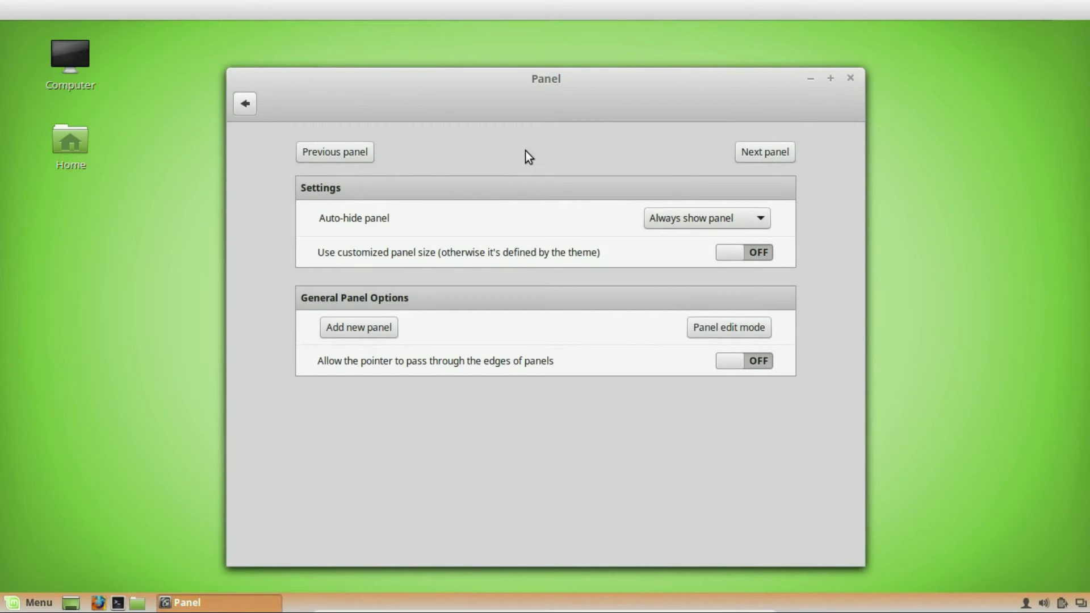
left_click(761, 157)
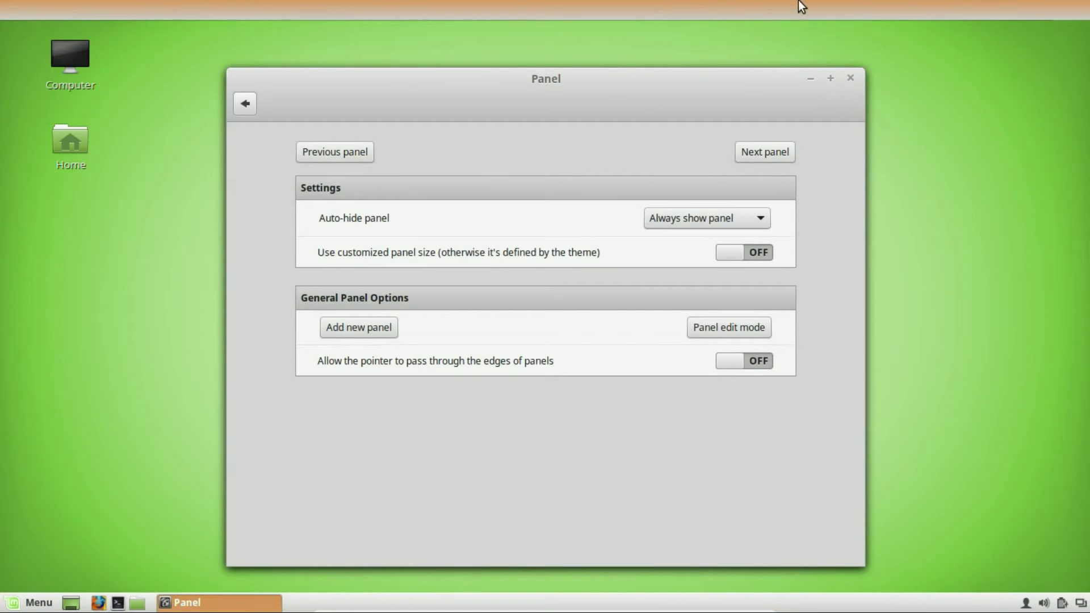
left_click(352, 152)
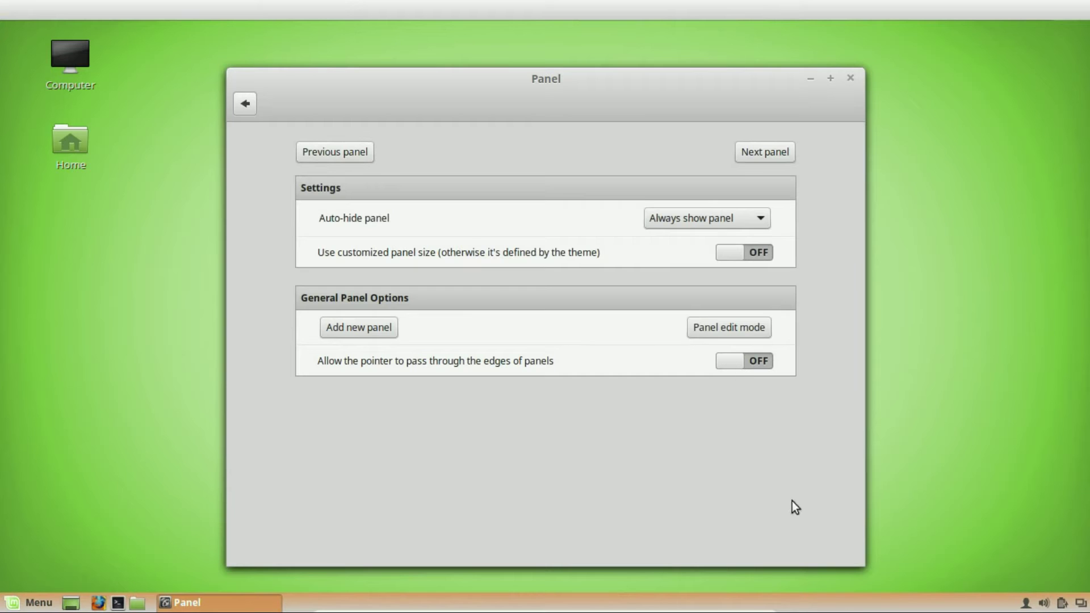
left_click(737, 221)
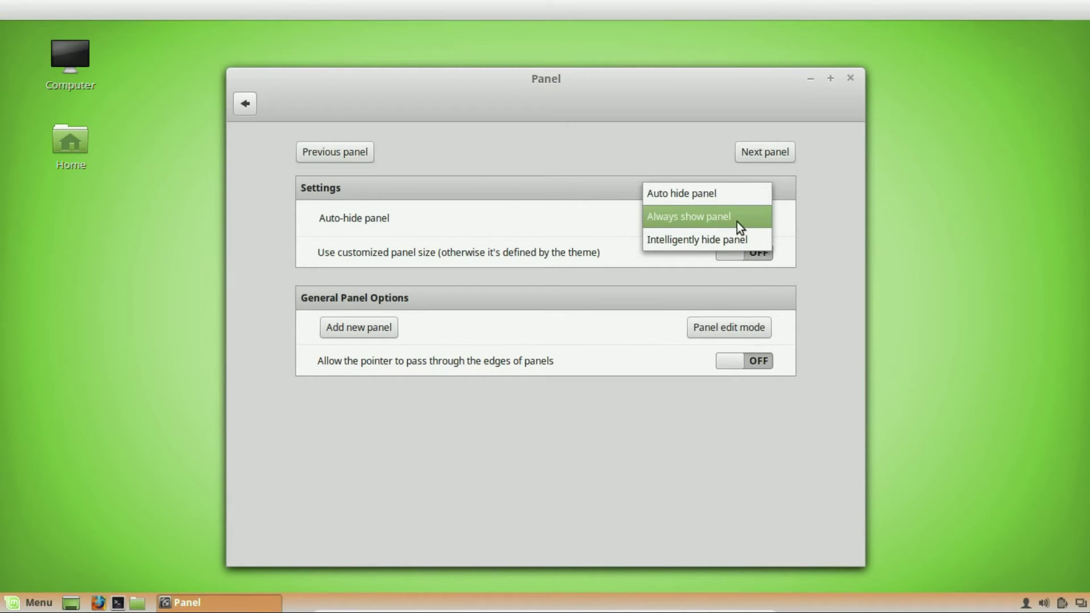
left_click(708, 194)
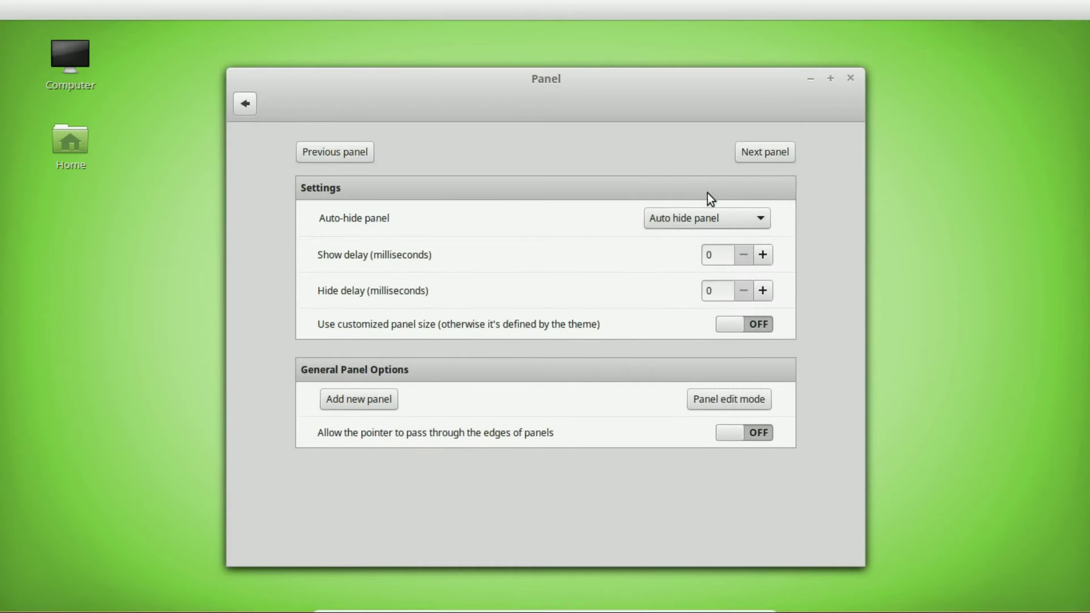
left_click(850, 79)
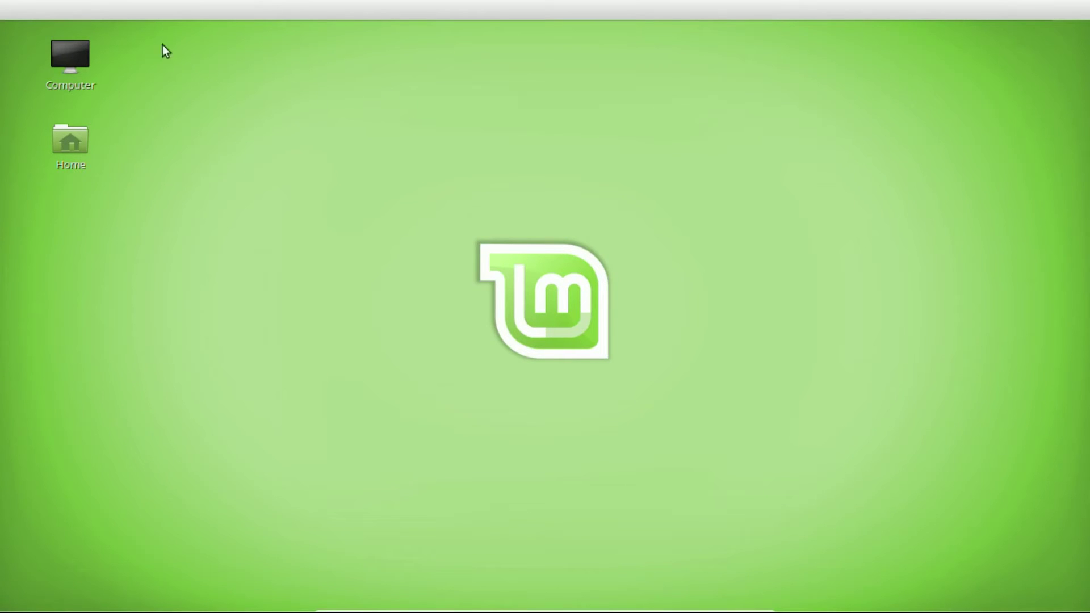
- Browse the installed applets for the new top panel and add the Menu applet to it
right_click(757, 5)
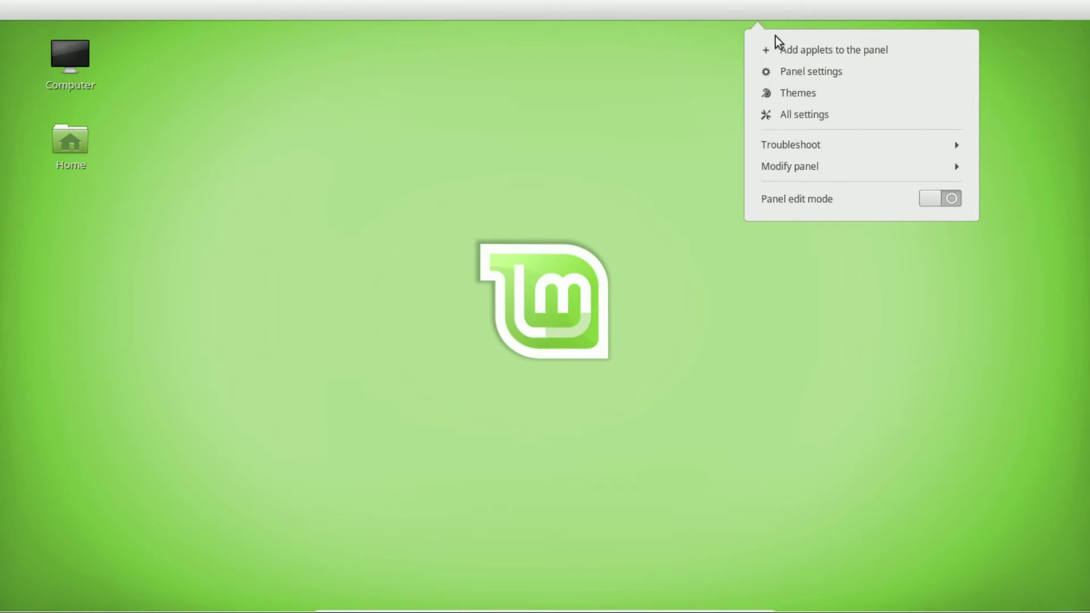
left_click(805, 50)
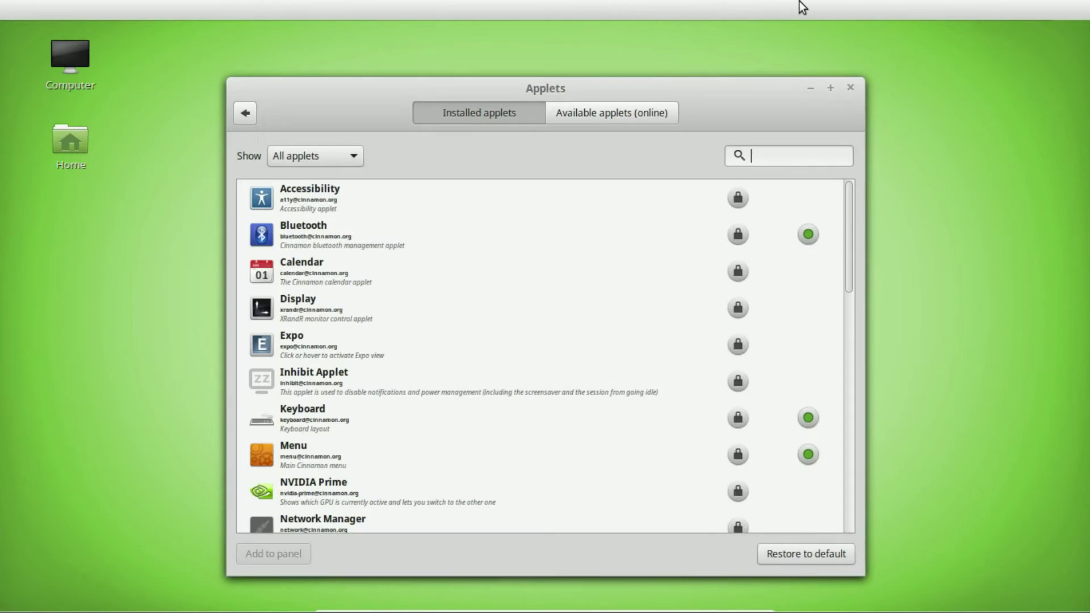
scroll(331, 310, "down", 1)
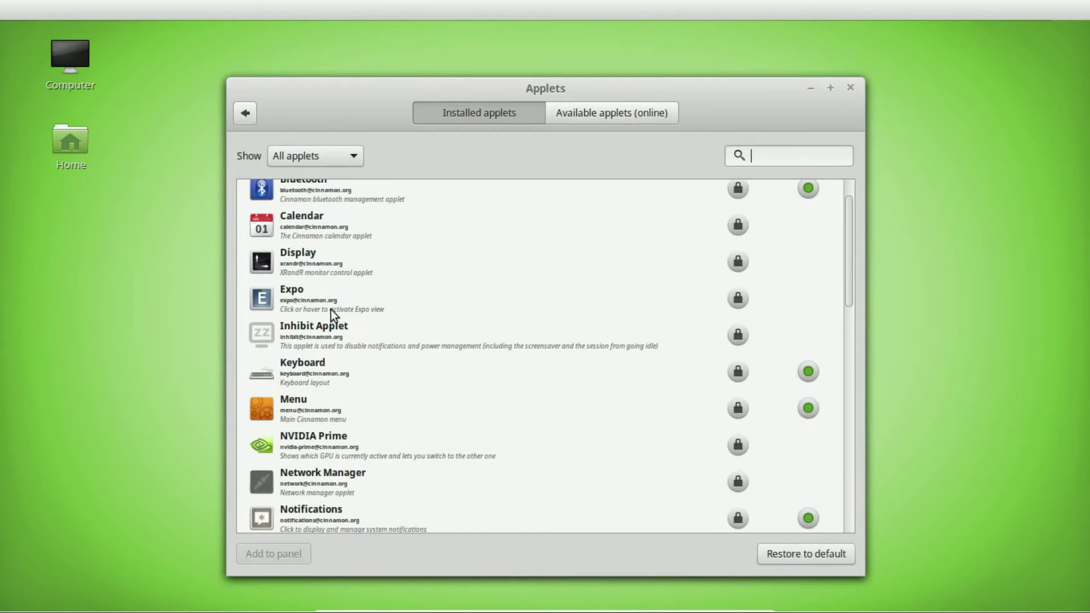
scroll(331, 309, "down", 2)
scroll(331, 310, "down", 2)
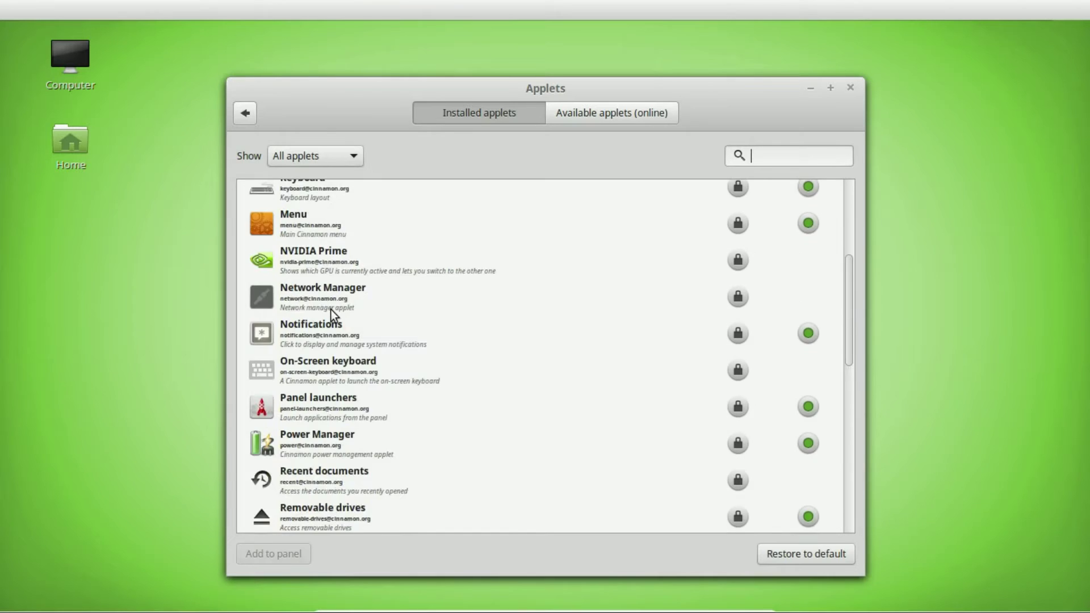
scroll(330, 310, "down", 2)
scroll(330, 309, "down", 6)
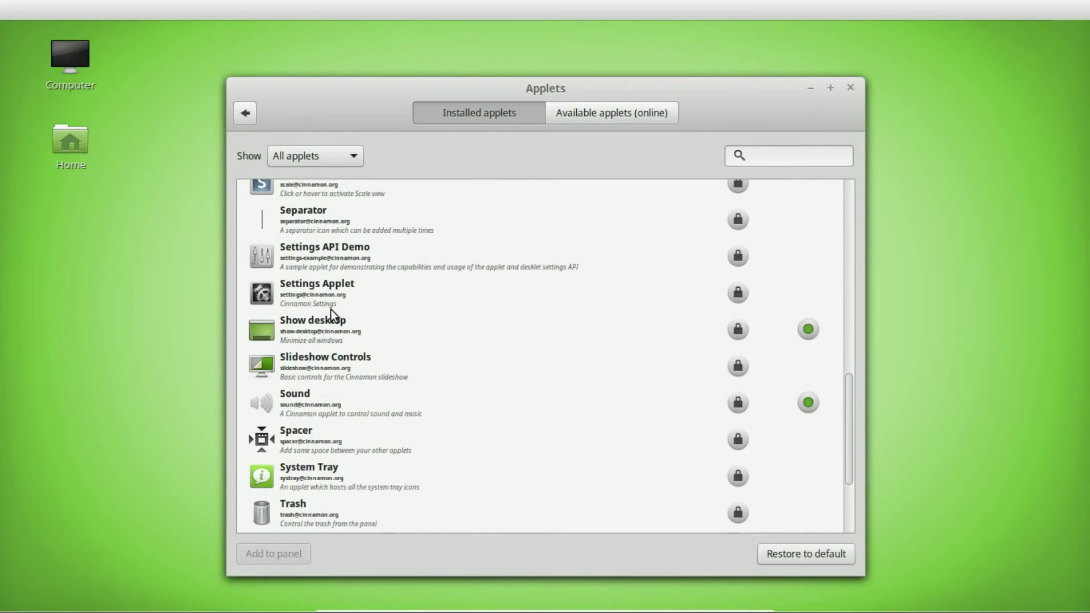
scroll(331, 309, "up", 4)
scroll(331, 309, "up", 9)
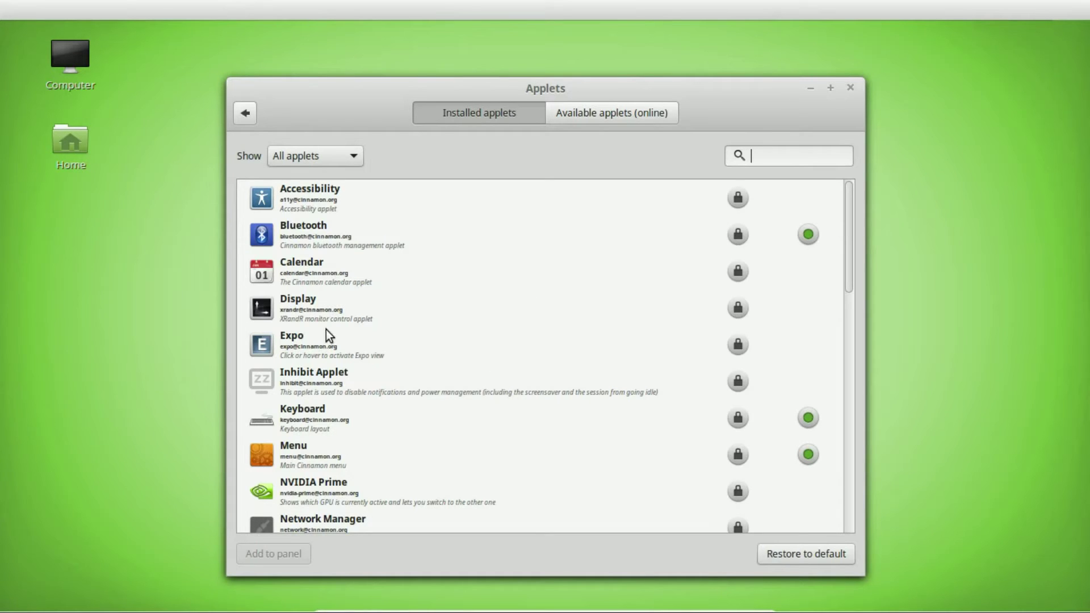
left_click(309, 456)
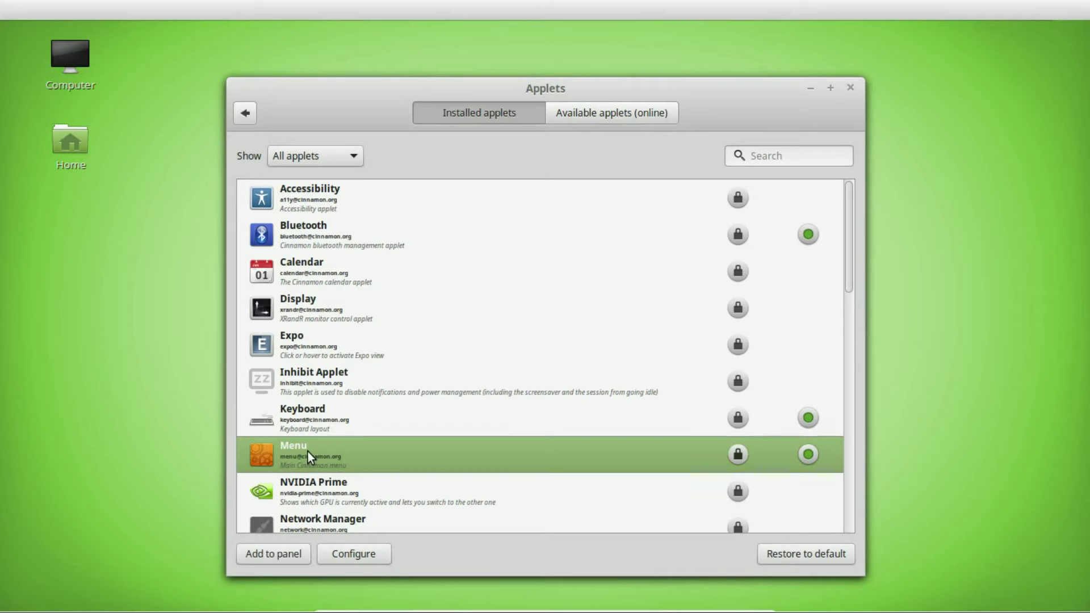
left_click(298, 553)
- Add the Window list applet to the top panel
scroll(441, 305, "down", 5)
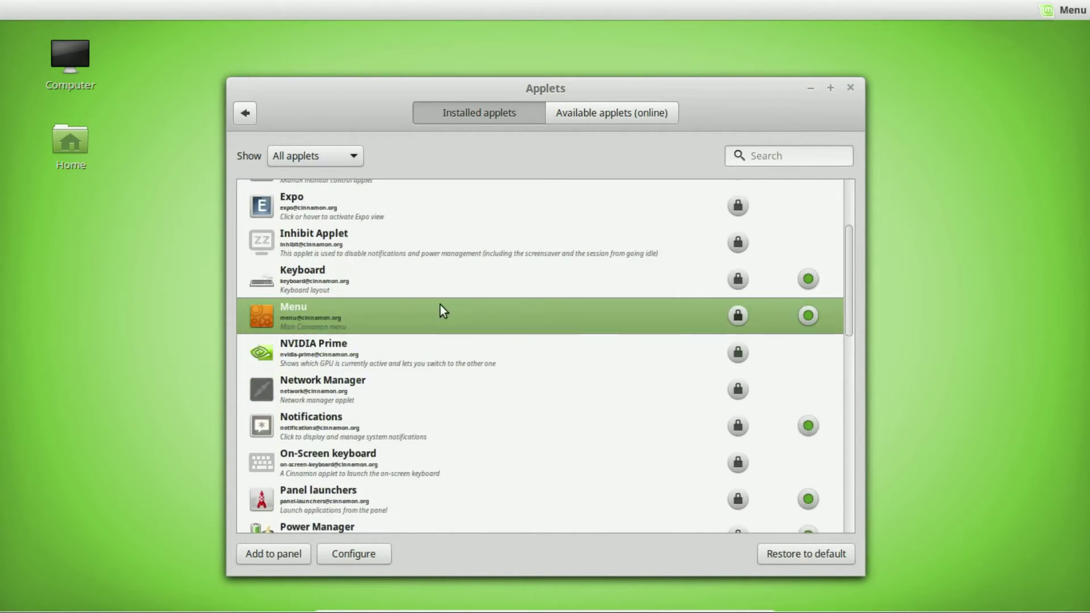
scroll(441, 307, "down", 11)
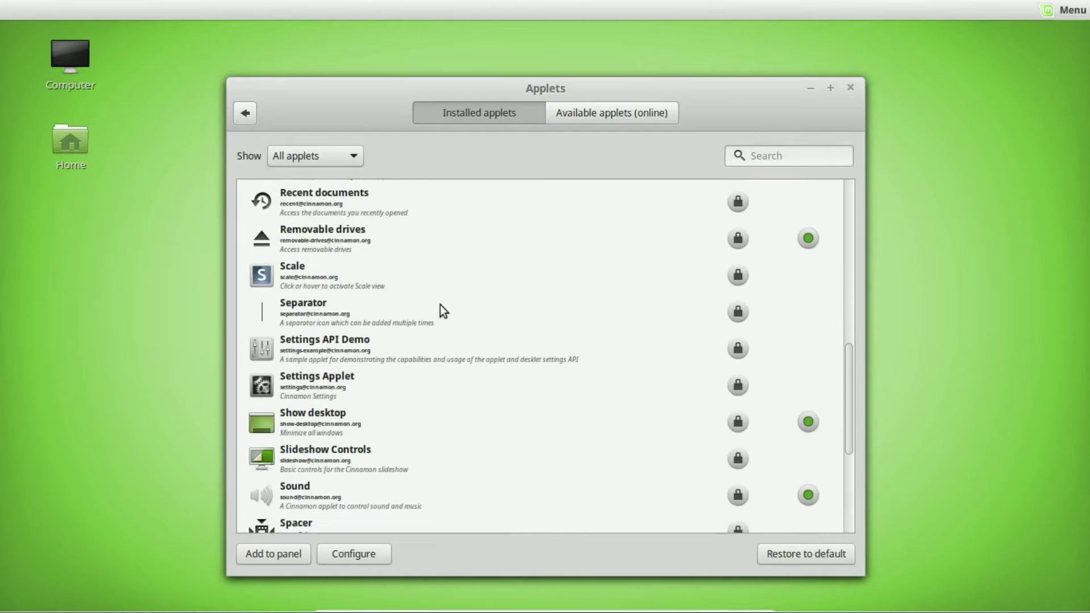
scroll(440, 307, "down", 4)
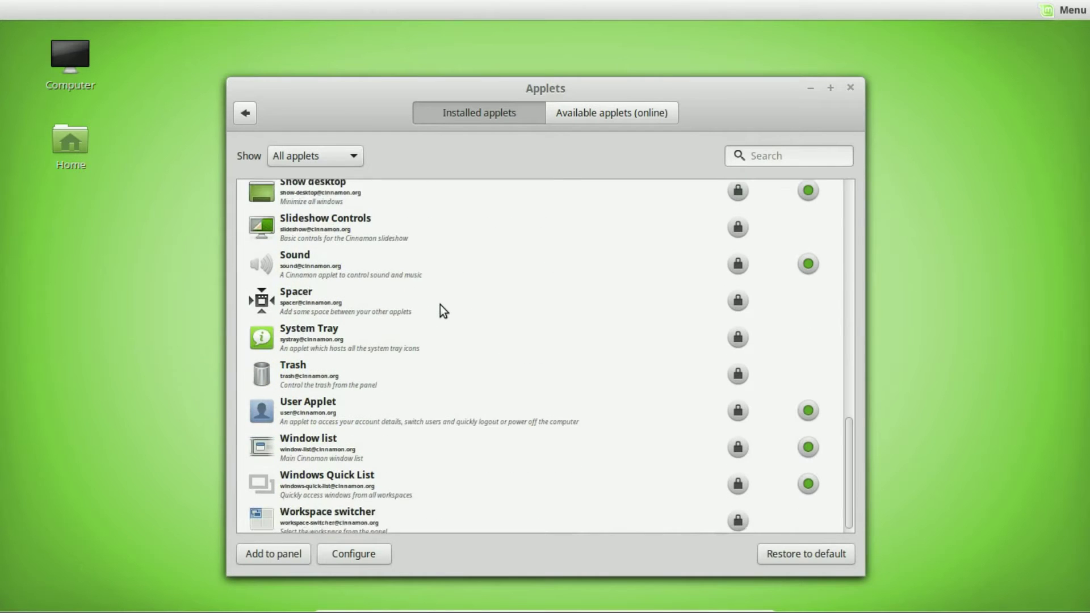
left_click(338, 447)
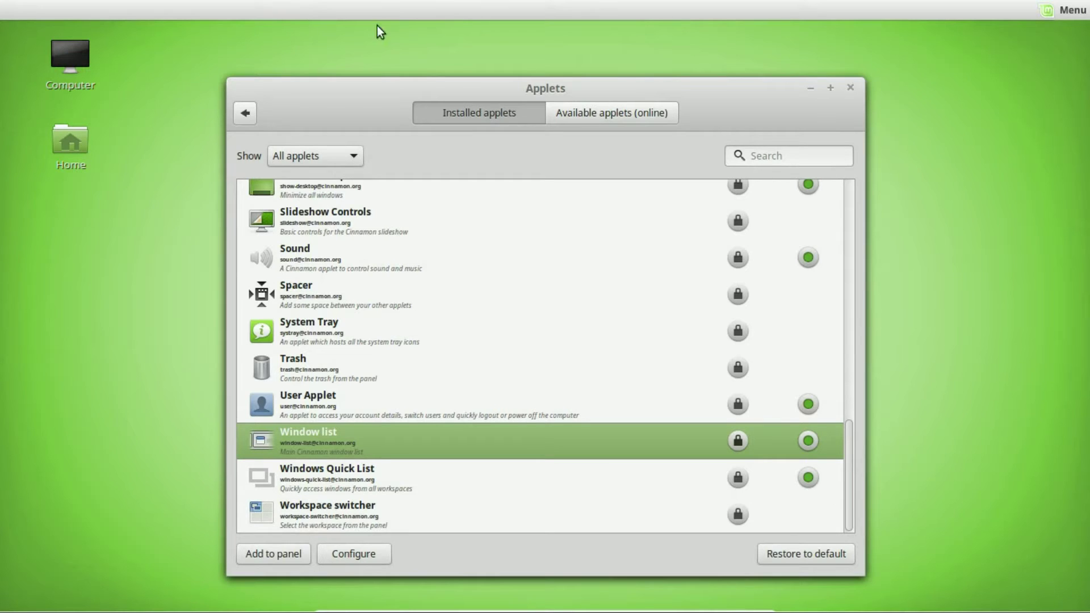
left_click(290, 555)
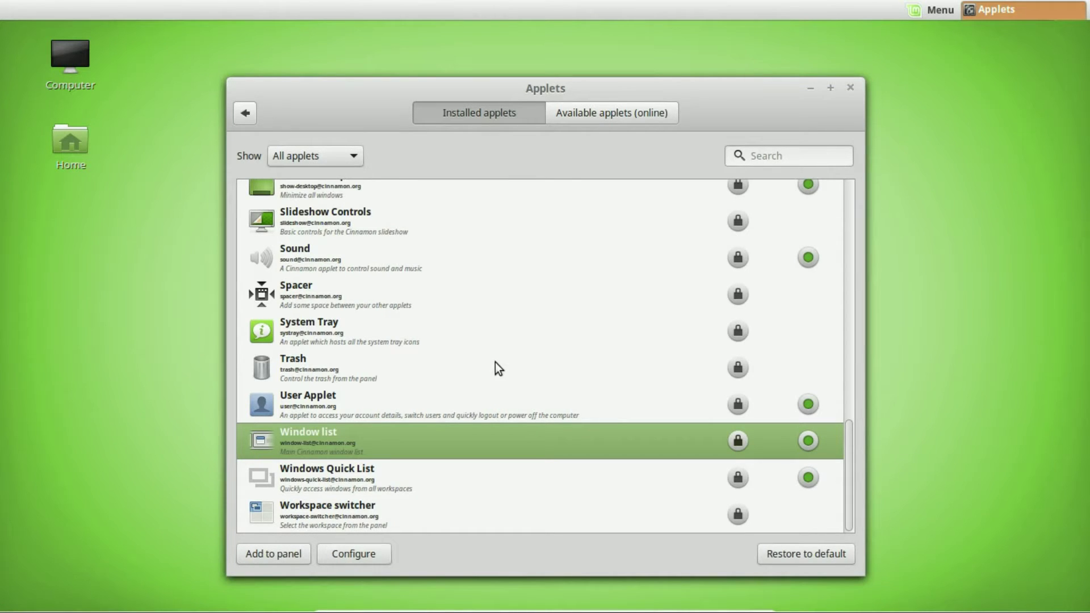
- Add the Panel launchers applet to the top panel
scroll(495, 362, "up", 3)
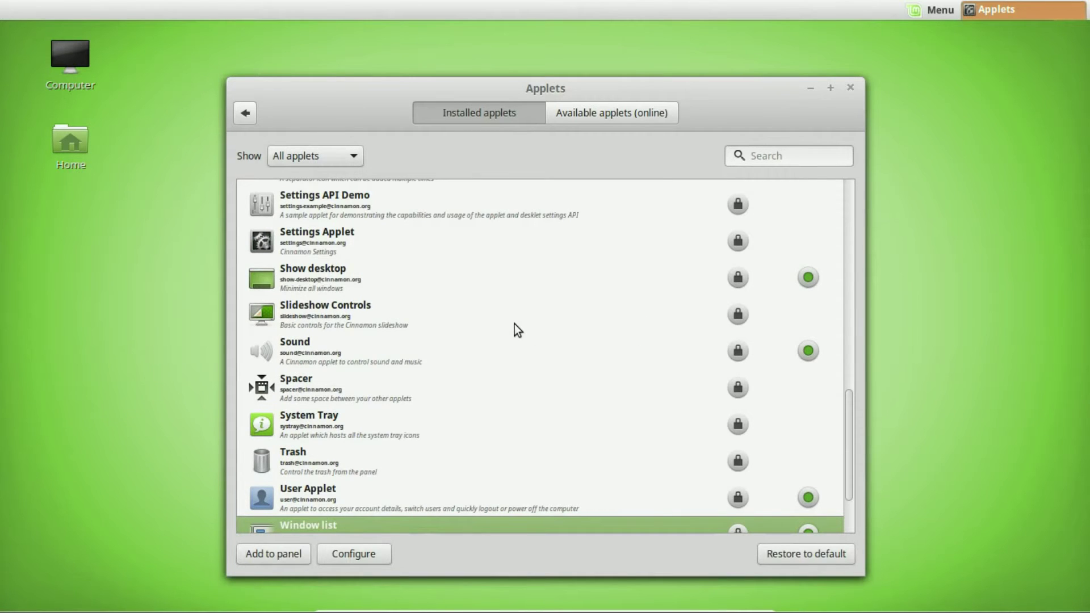
scroll(515, 323, "down", 3)
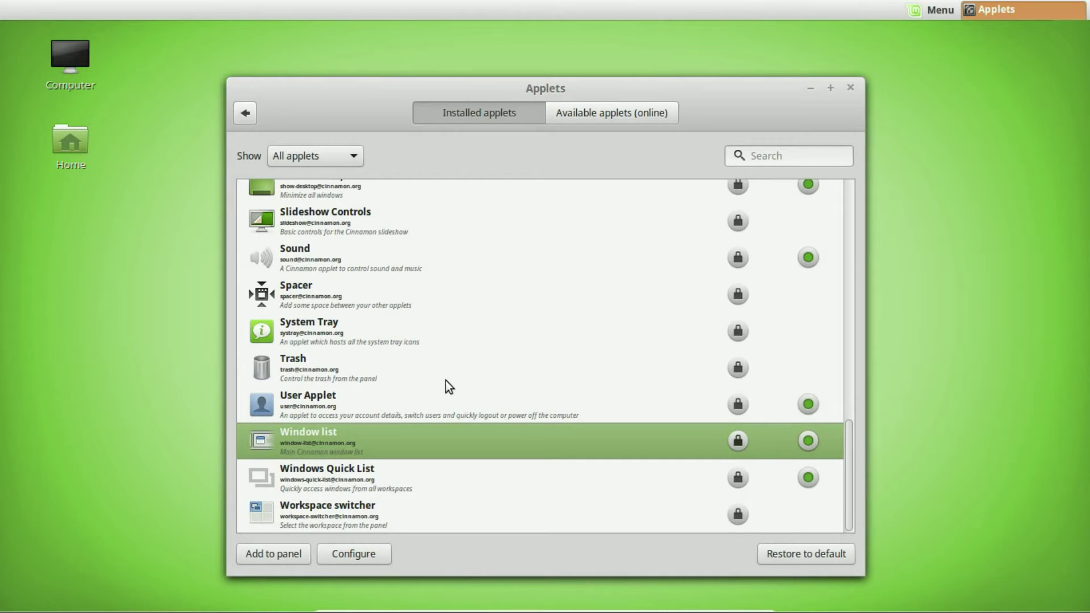
scroll(445, 380, "up", 1)
scroll(445, 380, "up", 3)
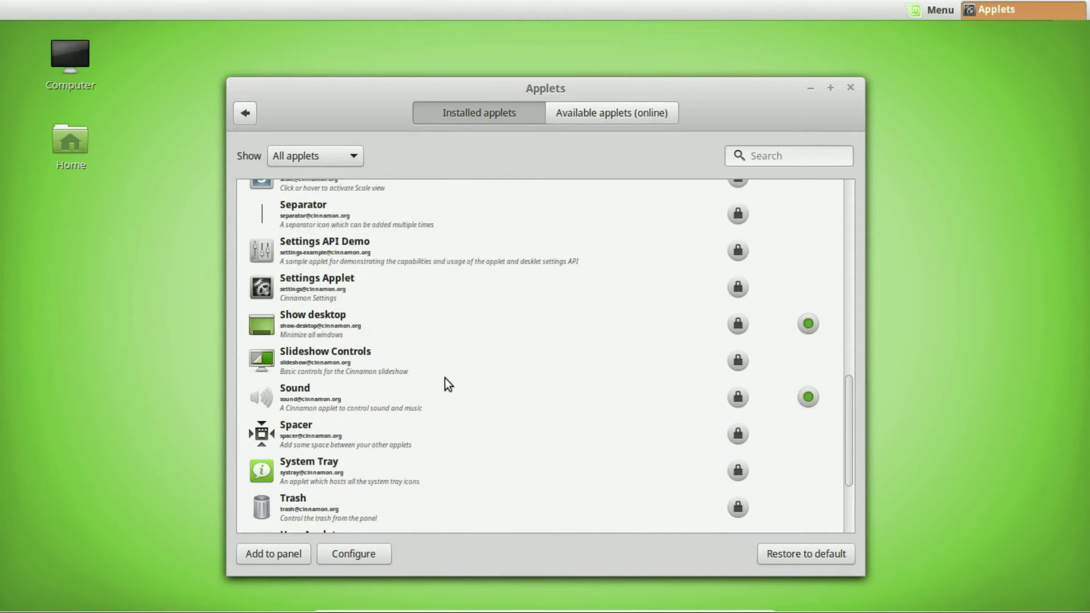
scroll(445, 381, "up", 7)
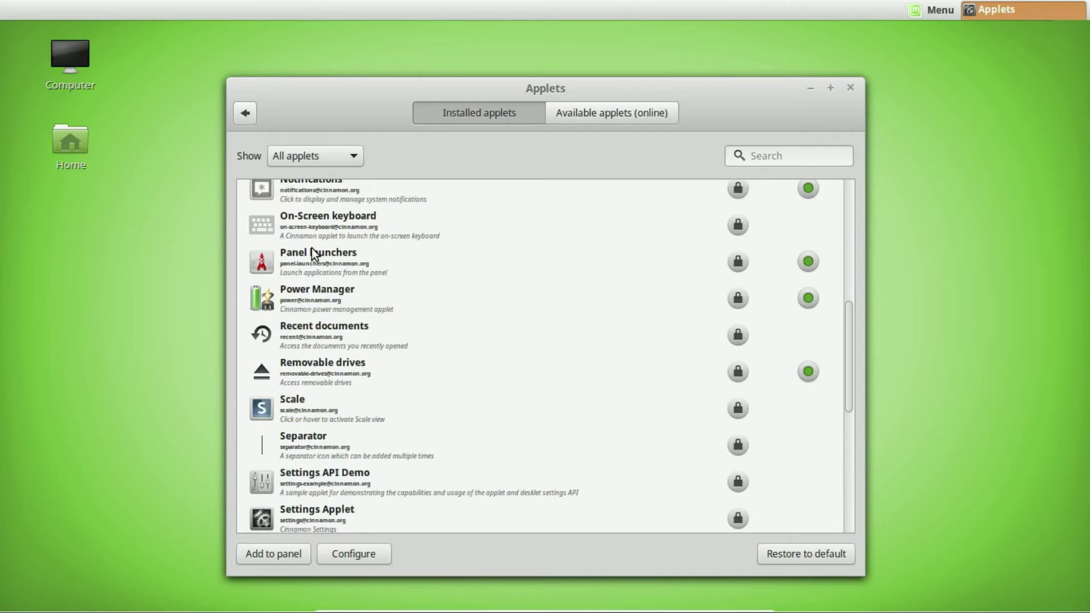
left_click(316, 262)
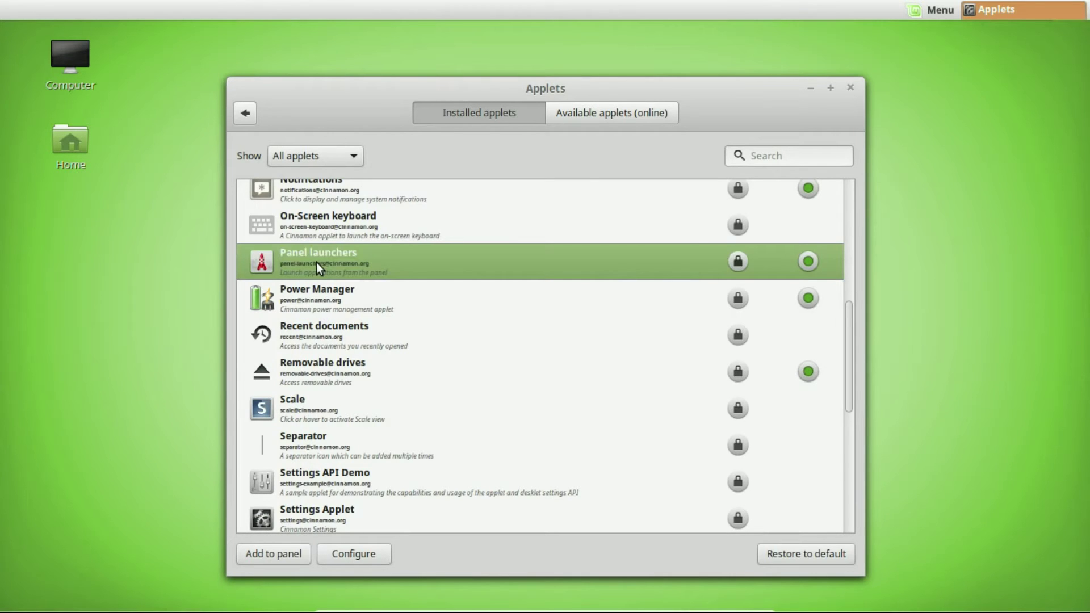
left_click(280, 558)
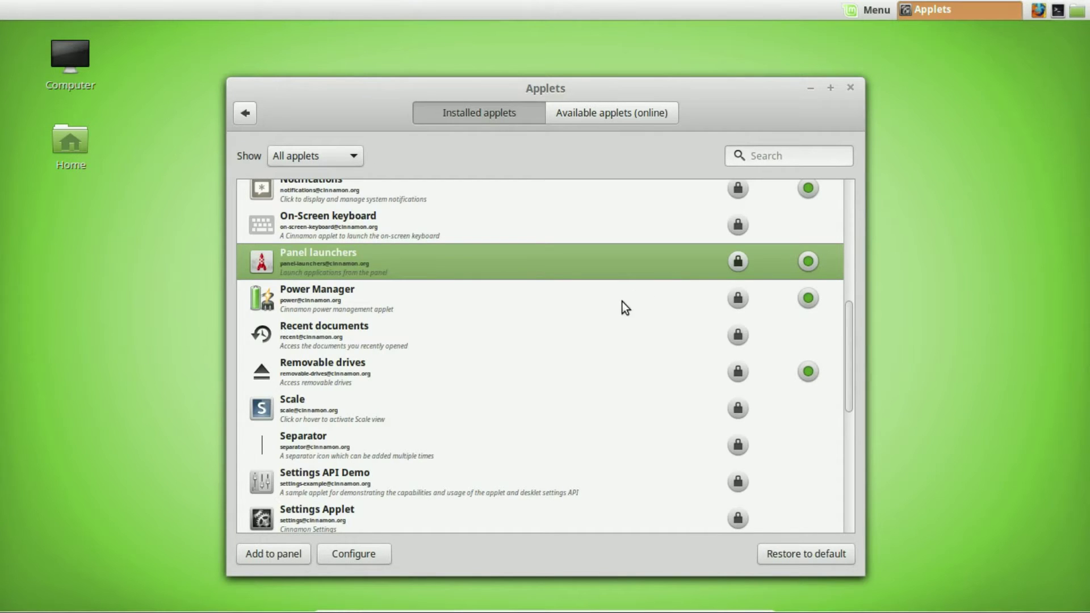
scroll(438, 361, "up", 4)
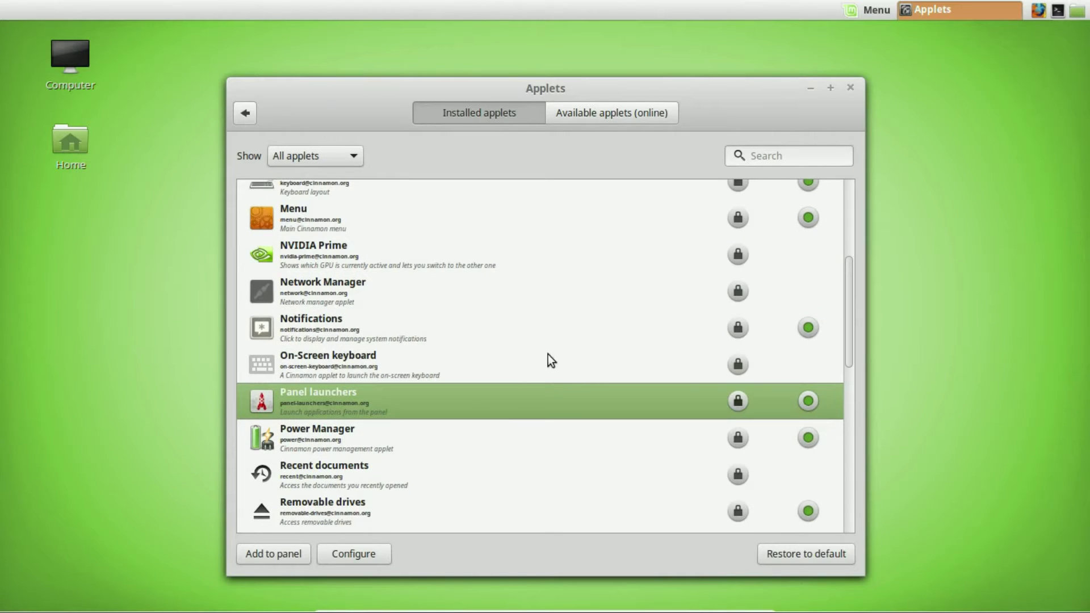
- Add the Network Manager applet and the Trash applet to the top panel
left_click(335, 292)
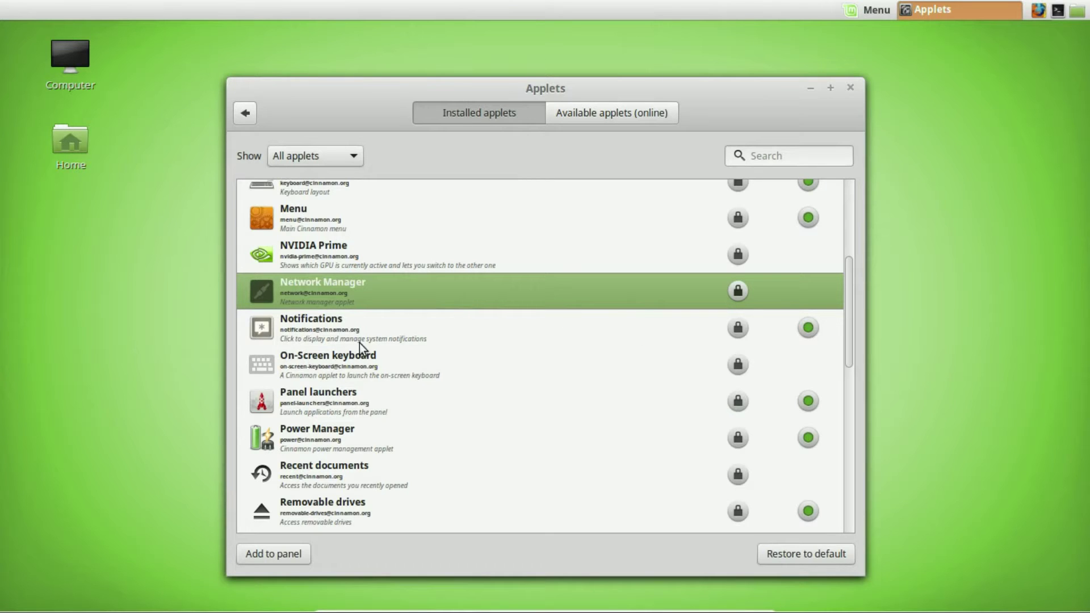
left_click(287, 554)
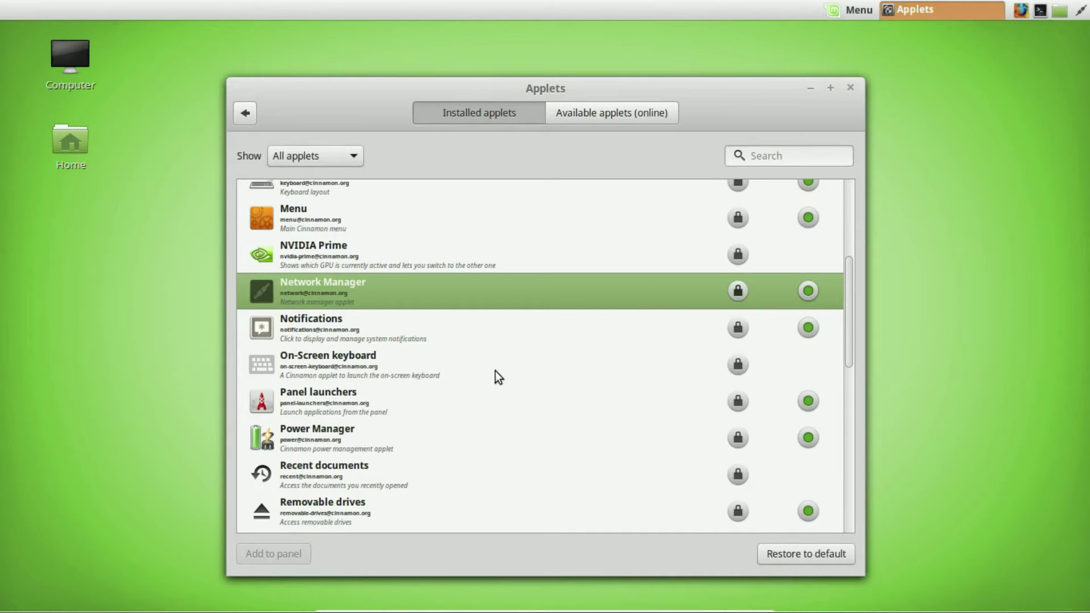
scroll(496, 373, "down", 10)
scroll(496, 374, "down", 1)
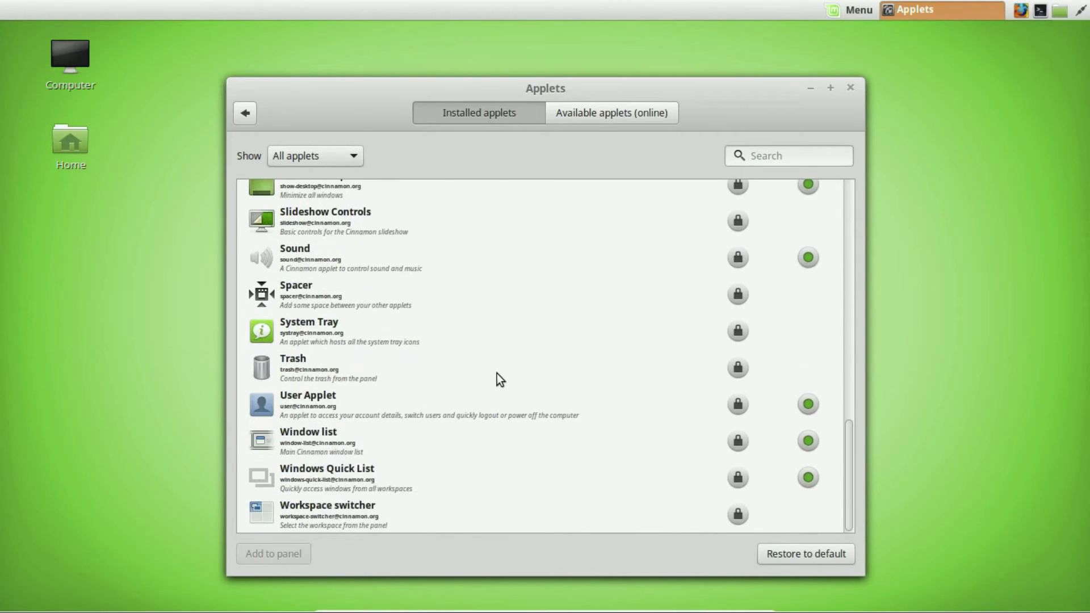
left_click(309, 372)
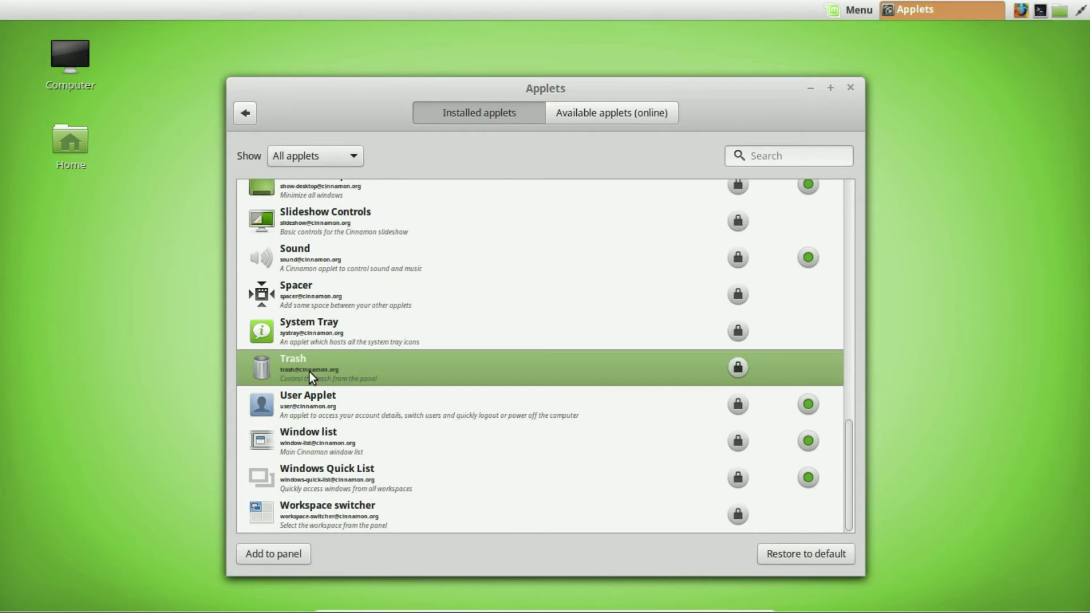
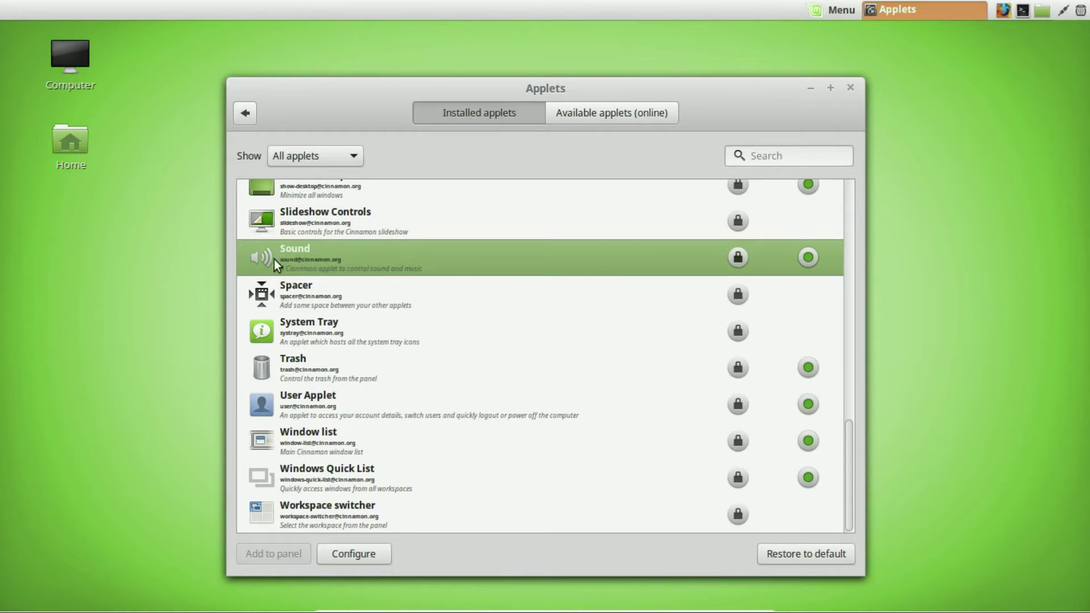
- Add the Show desktop applet to the top panel from the installed applets
left_click(926, 594)
scroll(566, 322, "up", 3)
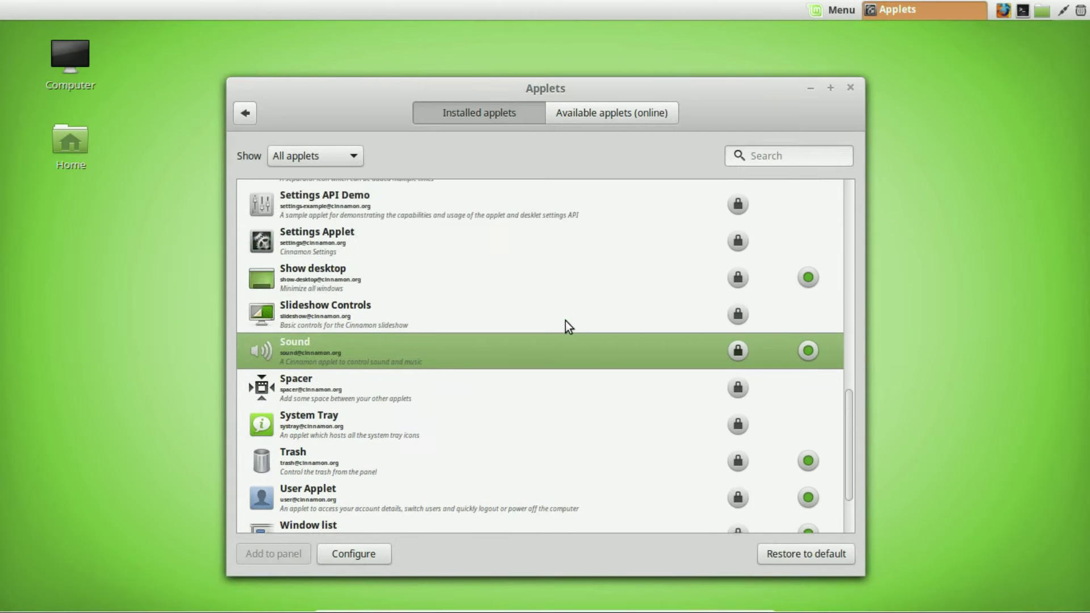
scroll(565, 321, "up", 1)
scroll(566, 320, "up", 1)
scroll(566, 321, "down", 2)
left_click(333, 281)
left_click(294, 555)
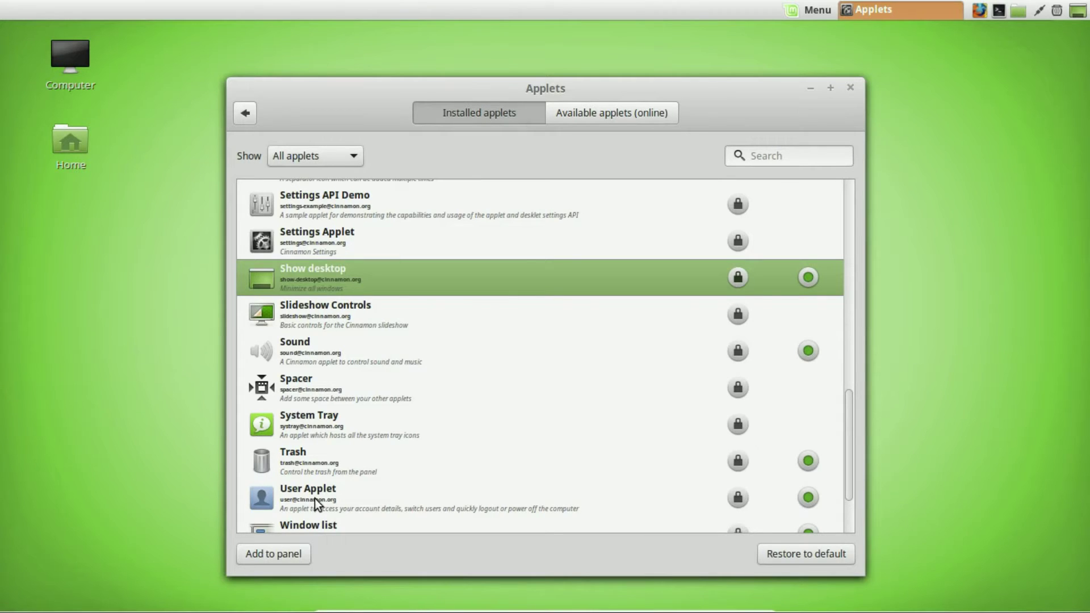
- Add the User Applet to the top panel
scroll(510, 365, "down", 1)
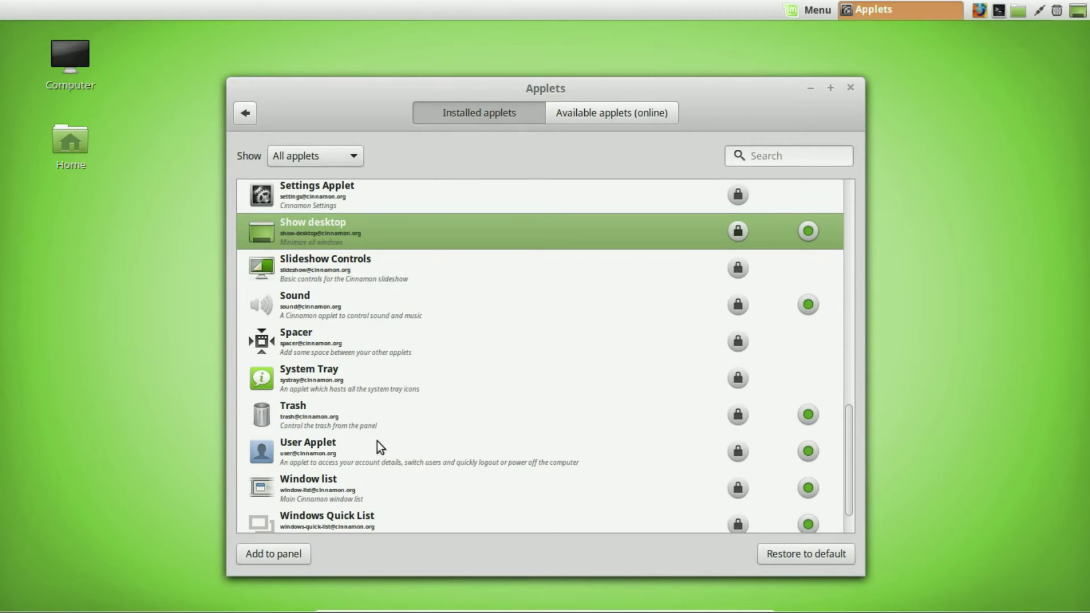
left_click(327, 446)
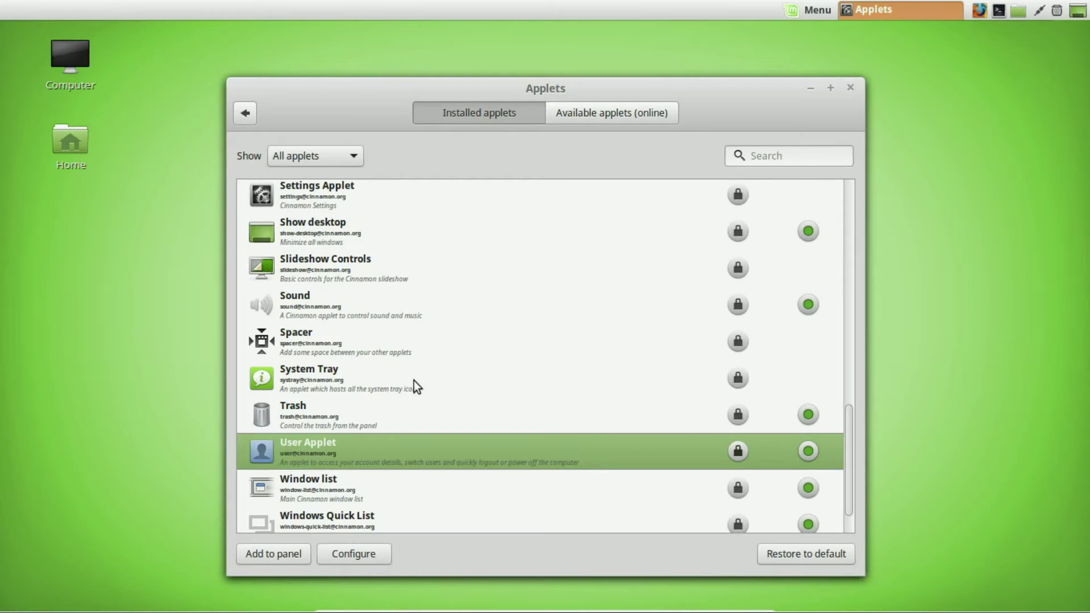
left_click(308, 553)
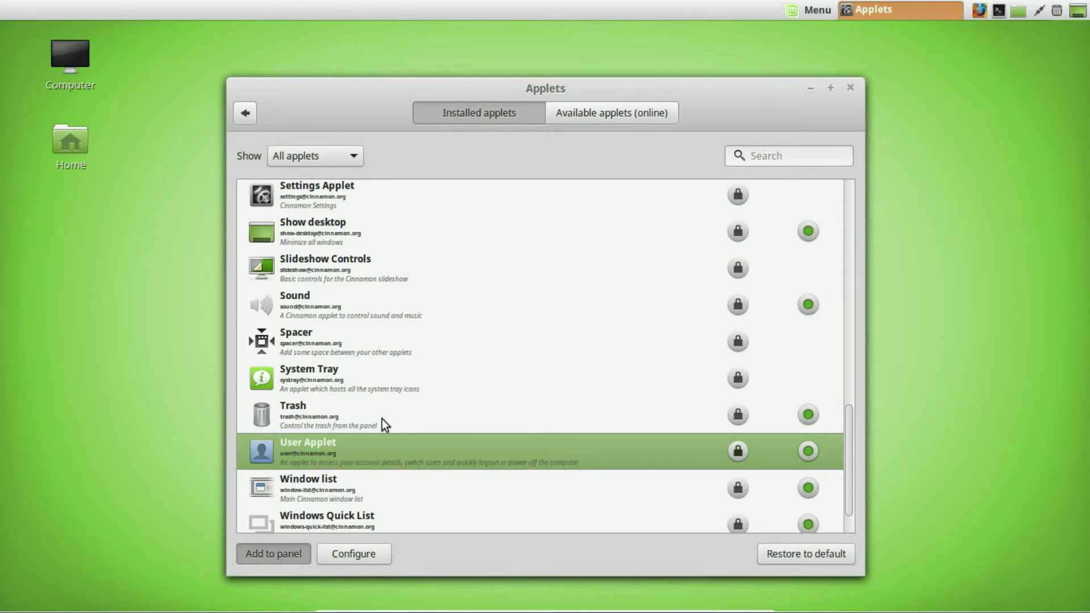
- Check the Panel launchers, Power Manager and Removable drives entries and add the Calendar applet to the top panel
scroll(468, 381, "up", 6)
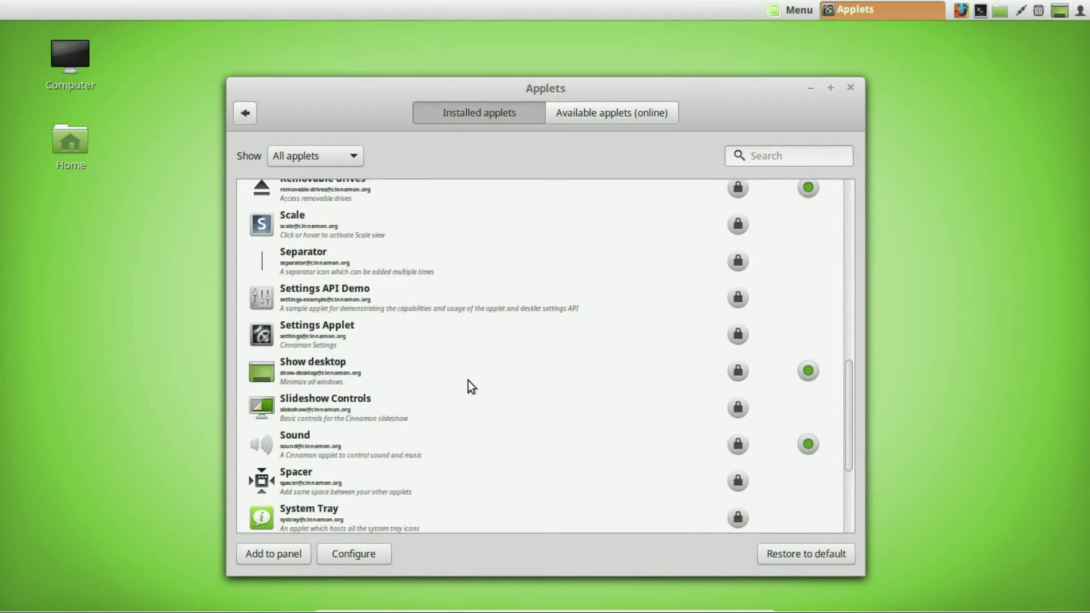
scroll(468, 381, "up", 4)
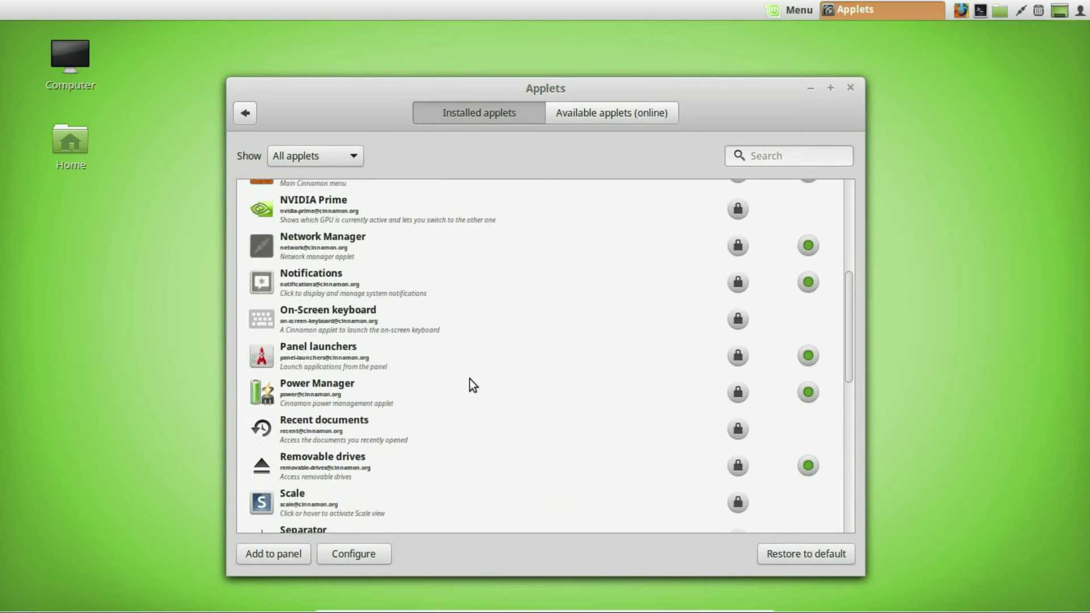
left_click(361, 359)
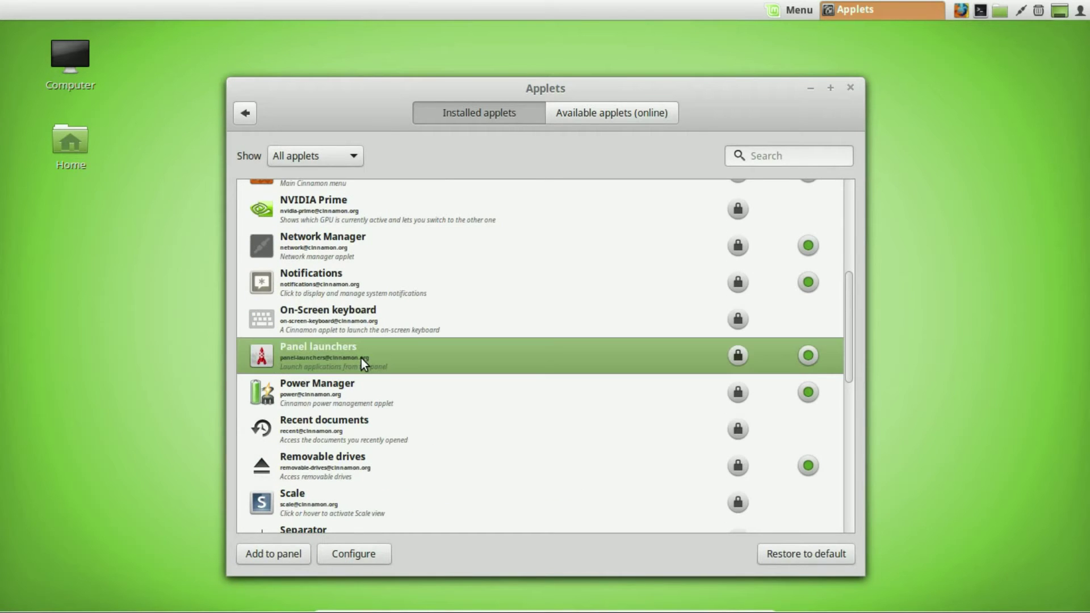
left_click(324, 383)
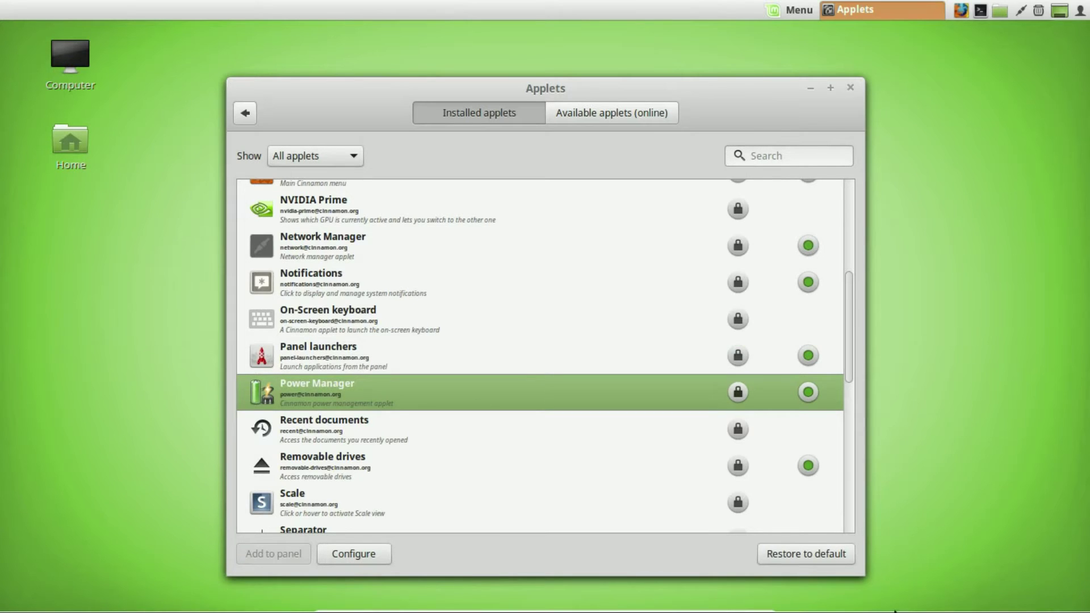
mouse_move(897, 612)
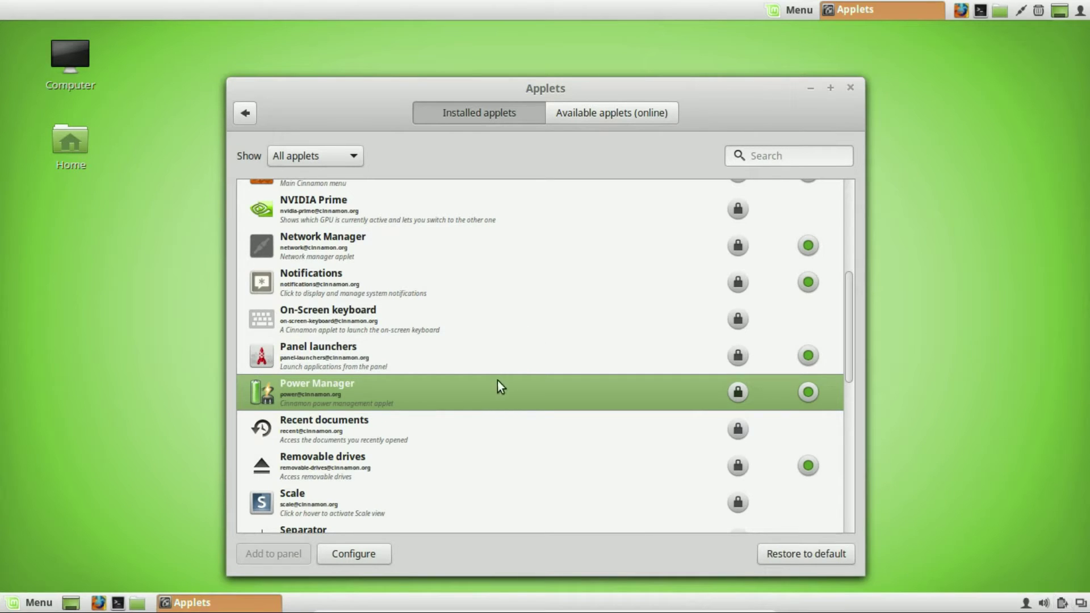
left_click(423, 467)
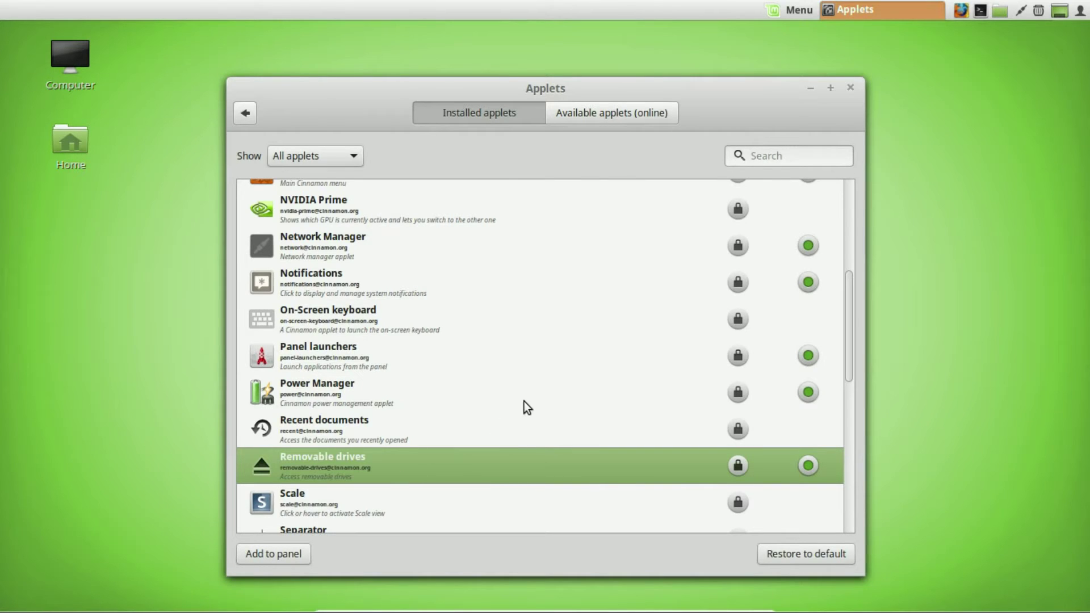
scroll(524, 402, "up", 3)
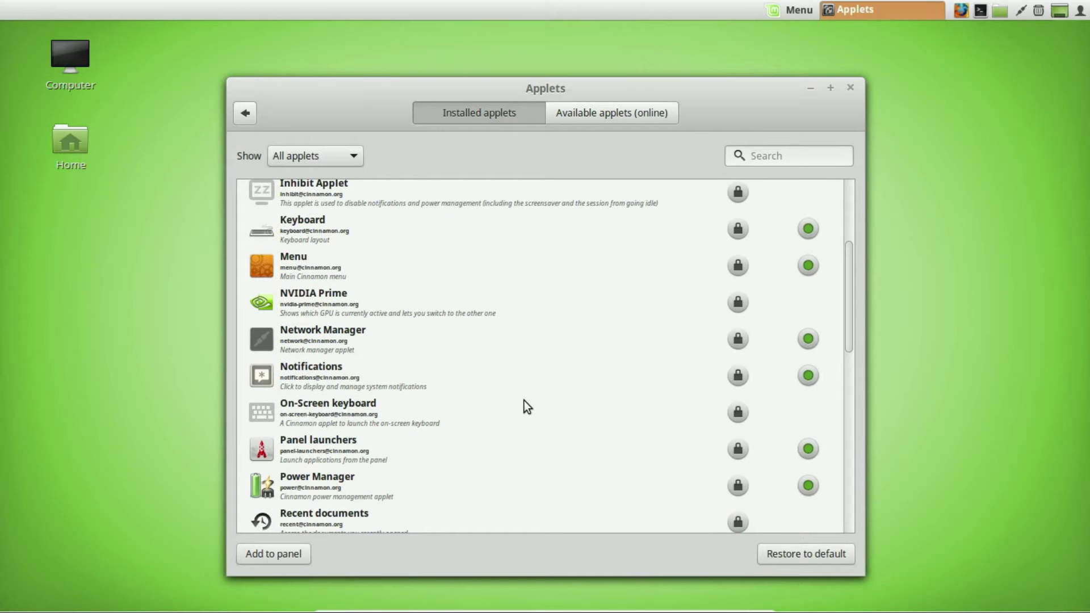
scroll(526, 397, "up", 4)
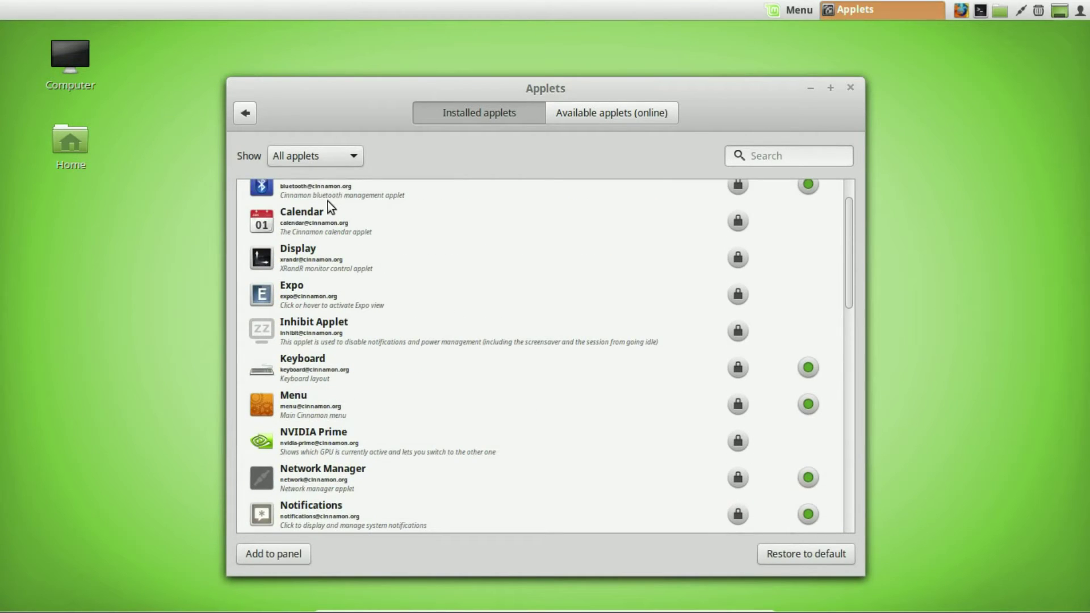
left_click(313, 228)
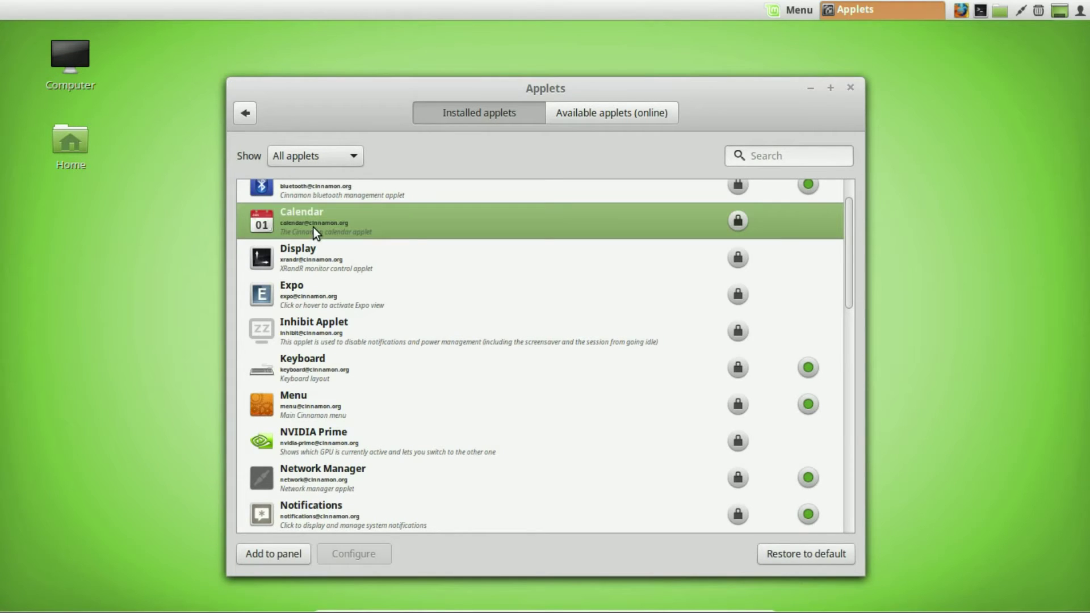
left_click(286, 555)
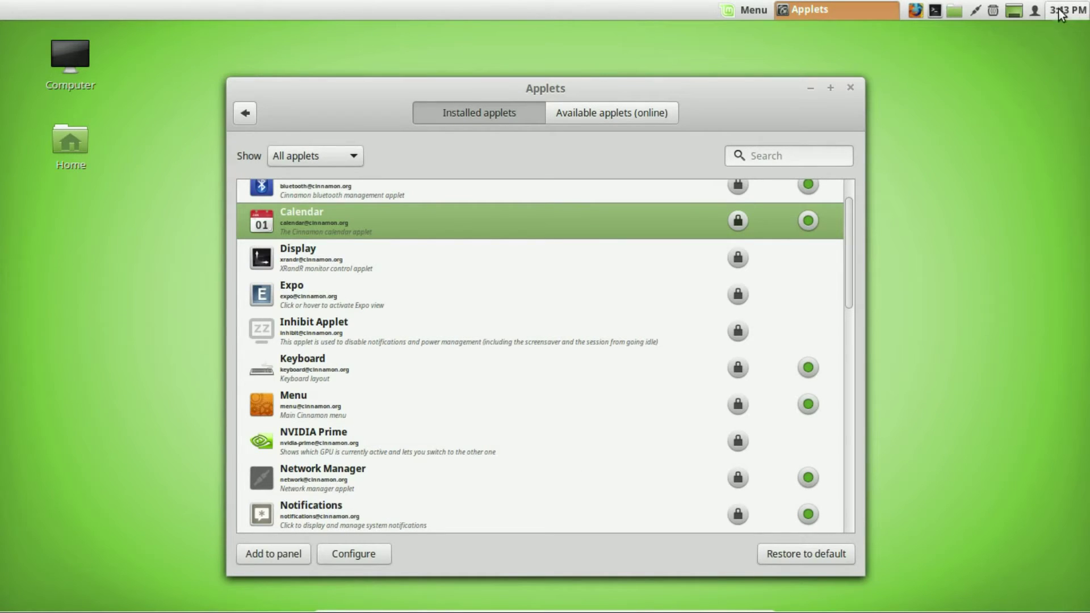
mouse_move(1060, 14)
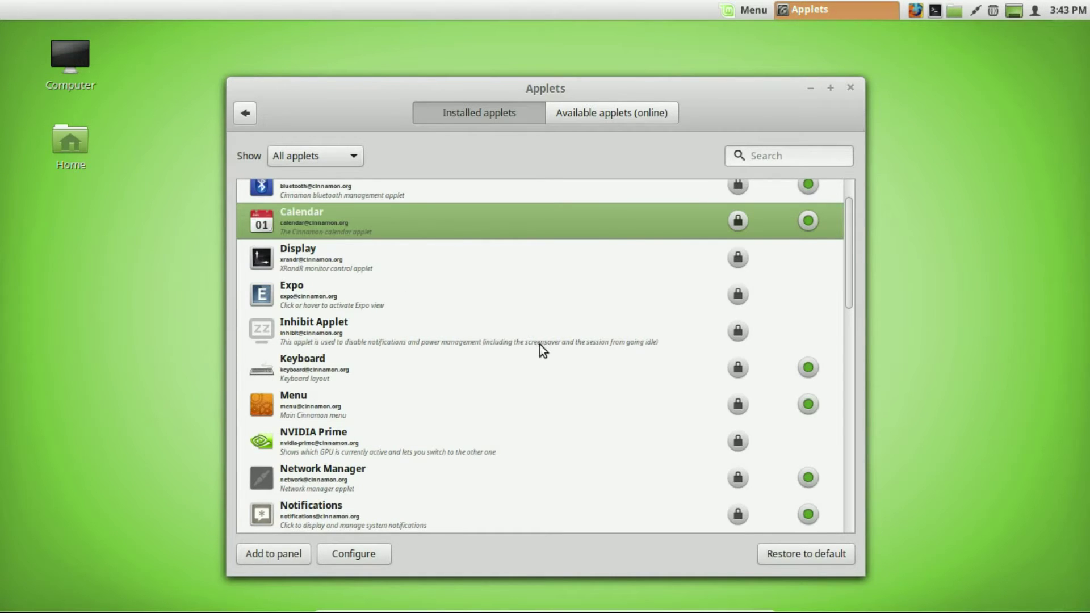
- Look through the remaining installed applets and add the Workspace switcher to the top panel
scroll(540, 348, "up", 2)
scroll(542, 350, "down", 2)
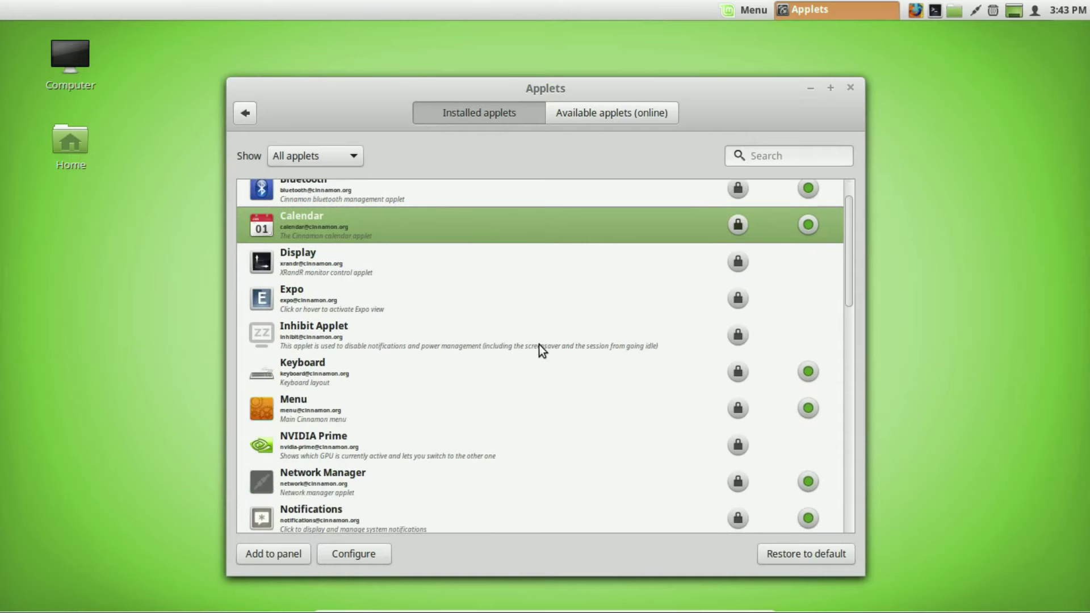
scroll(540, 342, "down", 10)
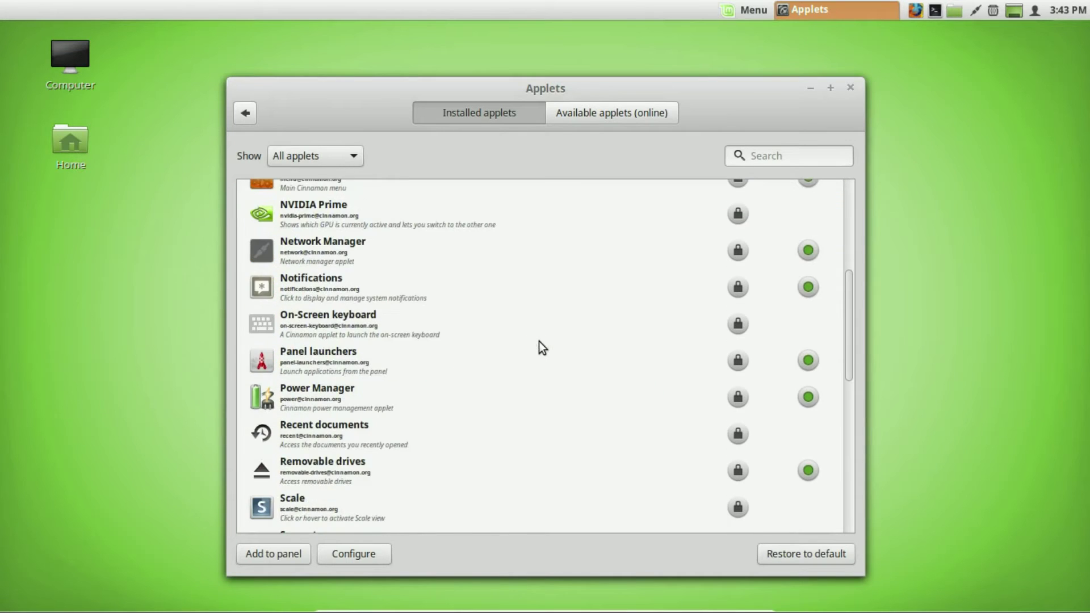
scroll(539, 341, "down", 6)
scroll(540, 342, "down", 6)
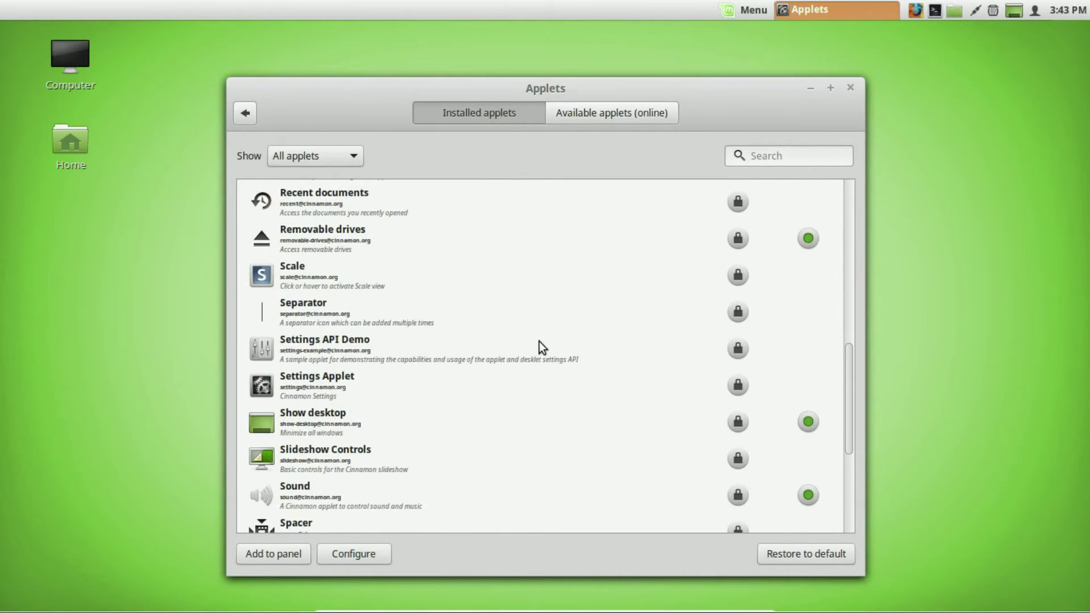
scroll(539, 342, "down", 2)
scroll(540, 342, "down", 6)
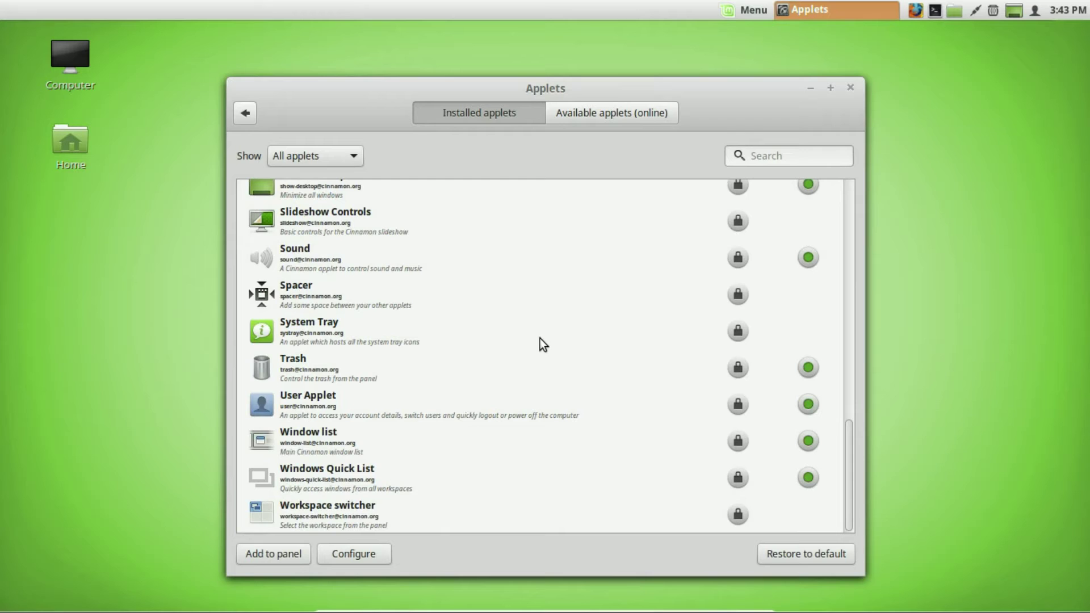
scroll(507, 333, "up", 1)
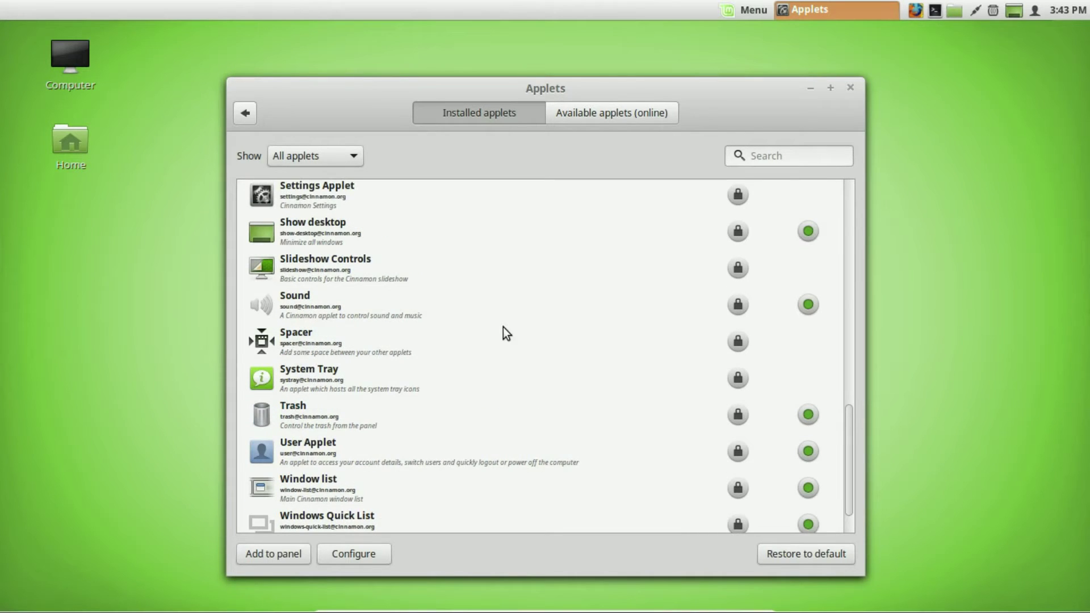
scroll(507, 334, "down", 1)
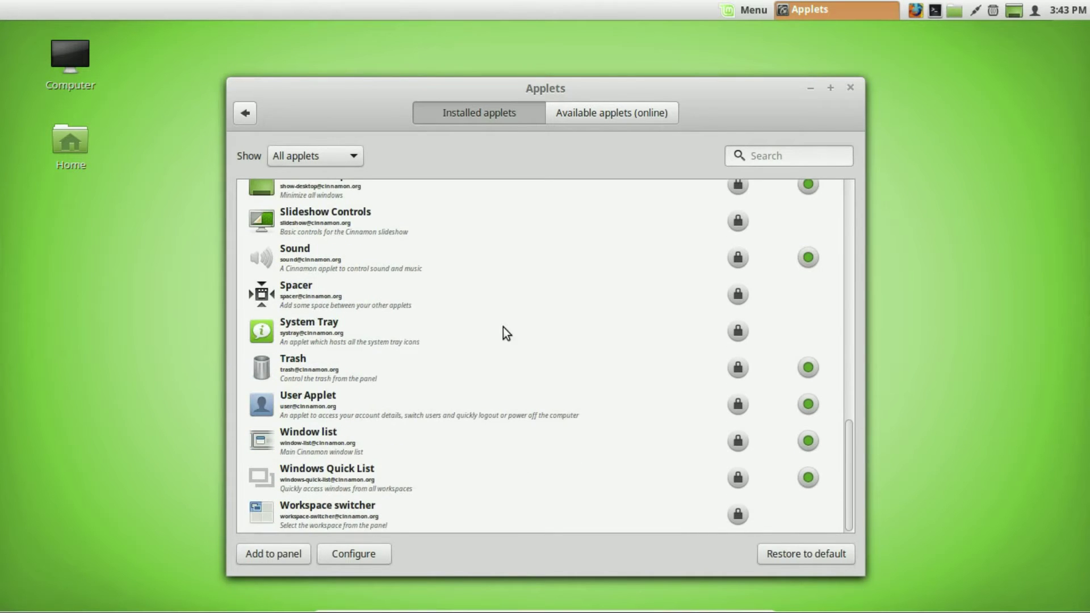
left_click(338, 516)
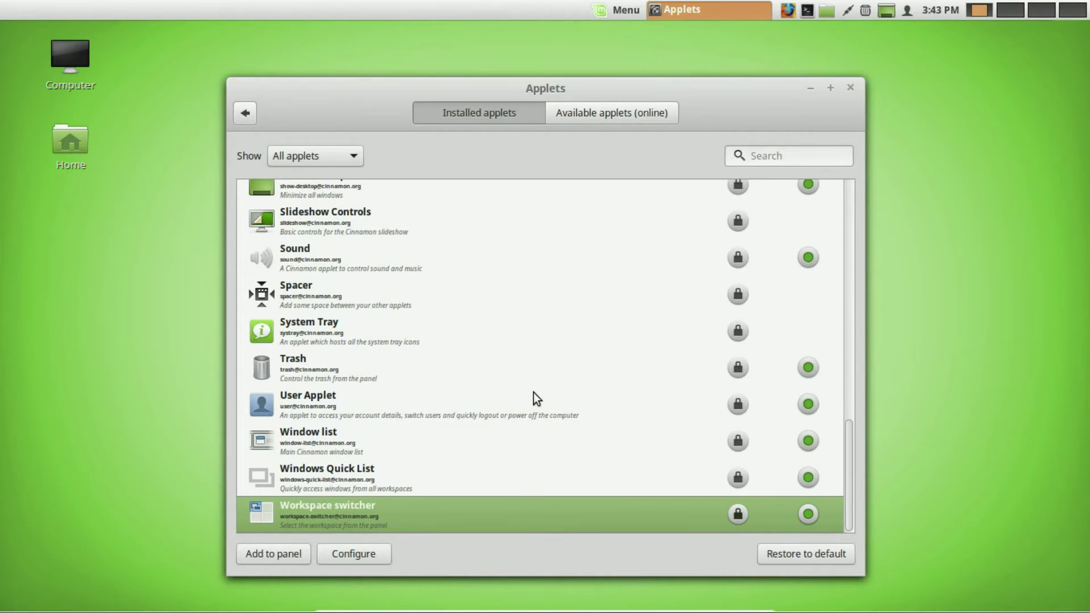
- Add the On-Screen keyboard applet to the top panel and close the Applets window
scroll(533, 394, "up", 1)
scroll(539, 392, "up", 10)
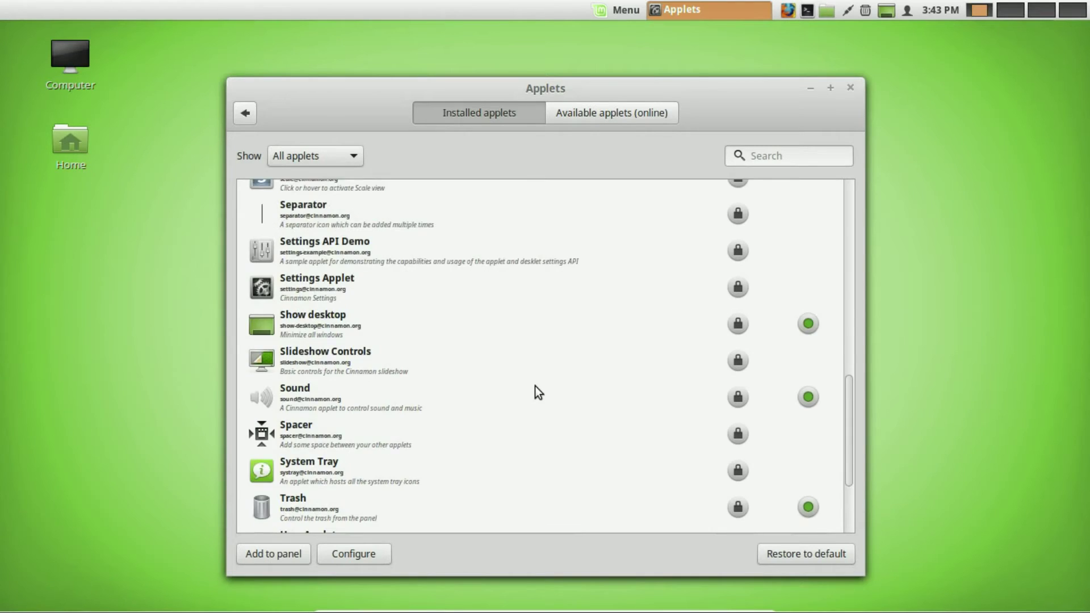
scroll(535, 386, "up", 5)
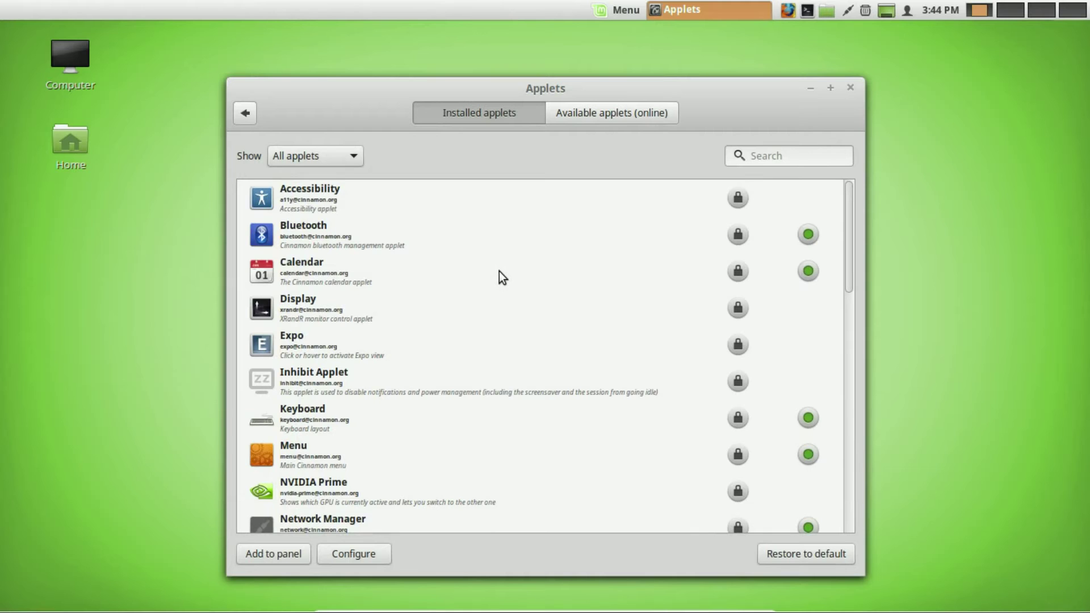
scroll(500, 272, "down", 4)
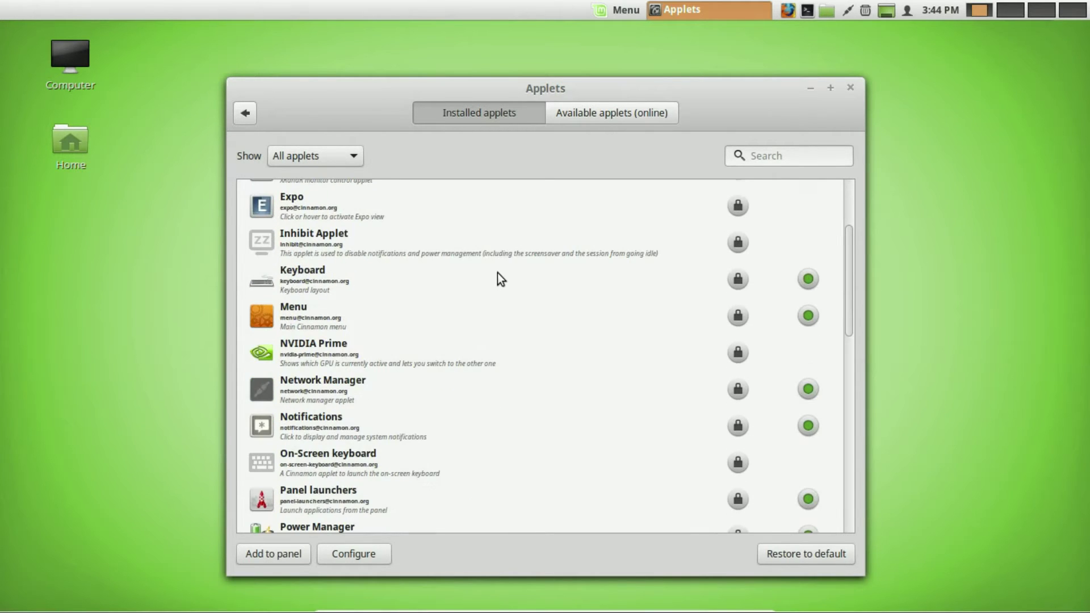
left_click(381, 459)
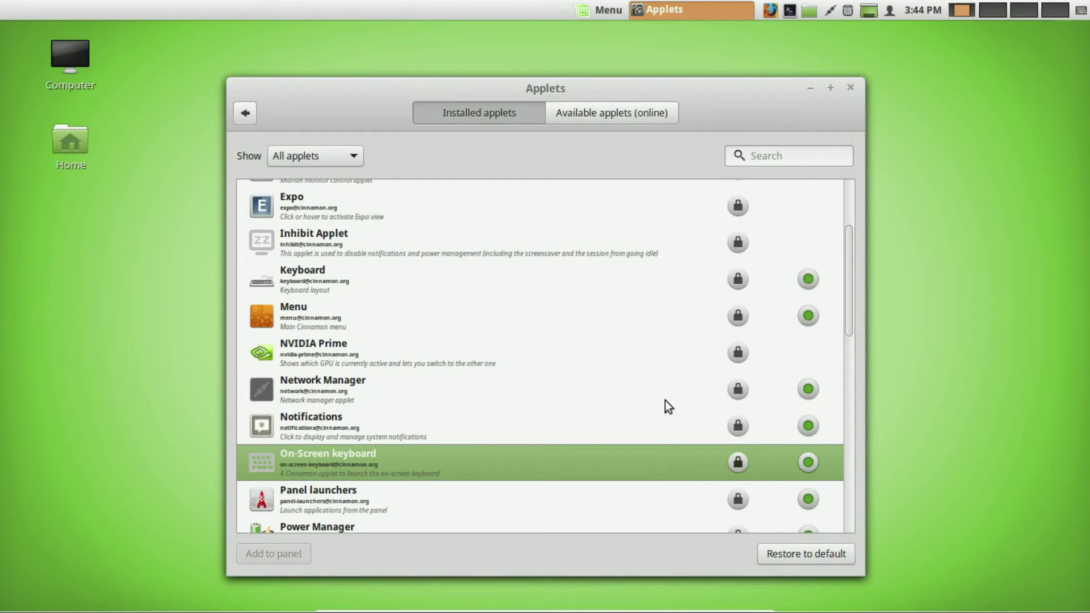
left_click(852, 90)
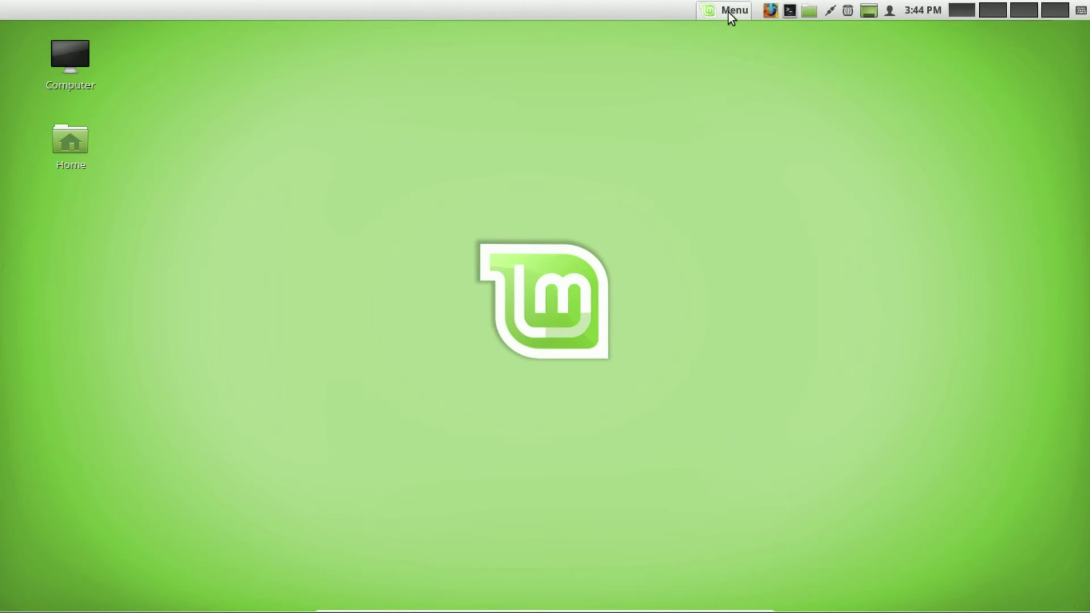
- Turn on Panel edit mode from the top panel
right_click(637, 12)
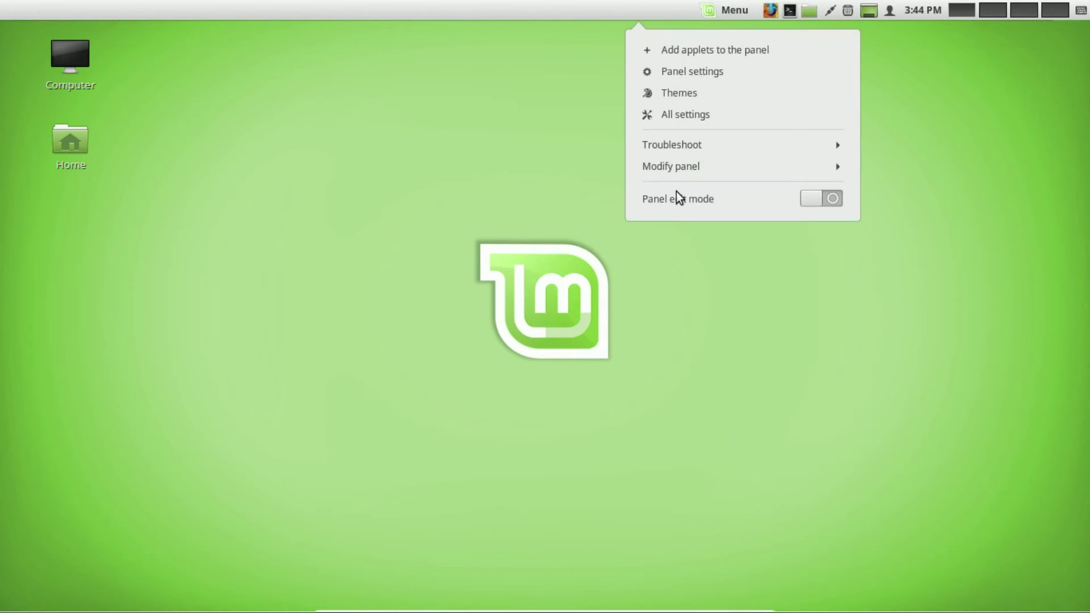
left_click(833, 199)
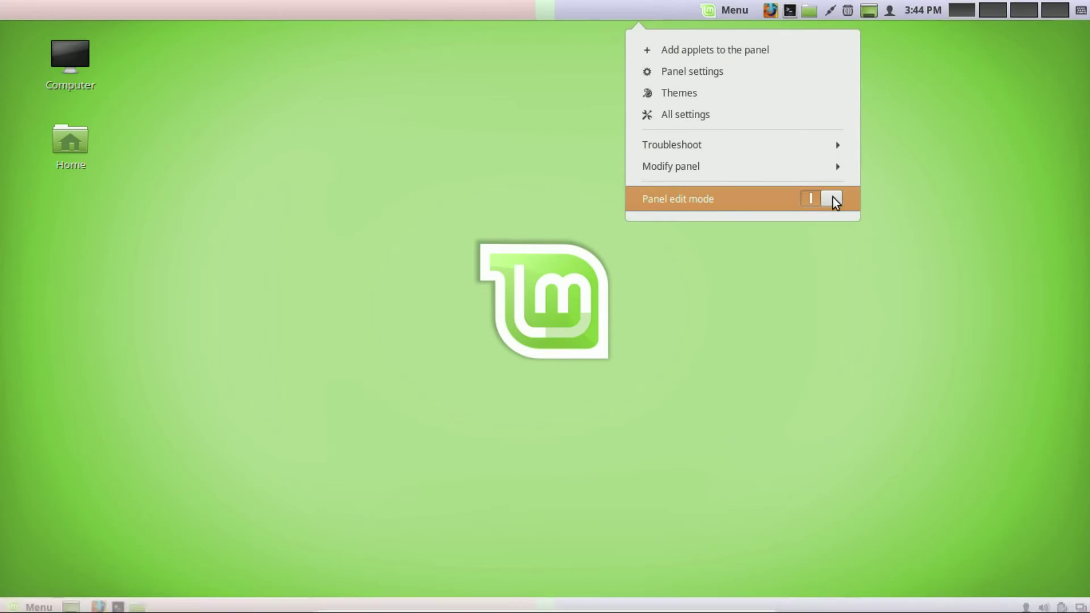
- Move the Menu applet to the far left end of the top panel
left_click(976, 180)
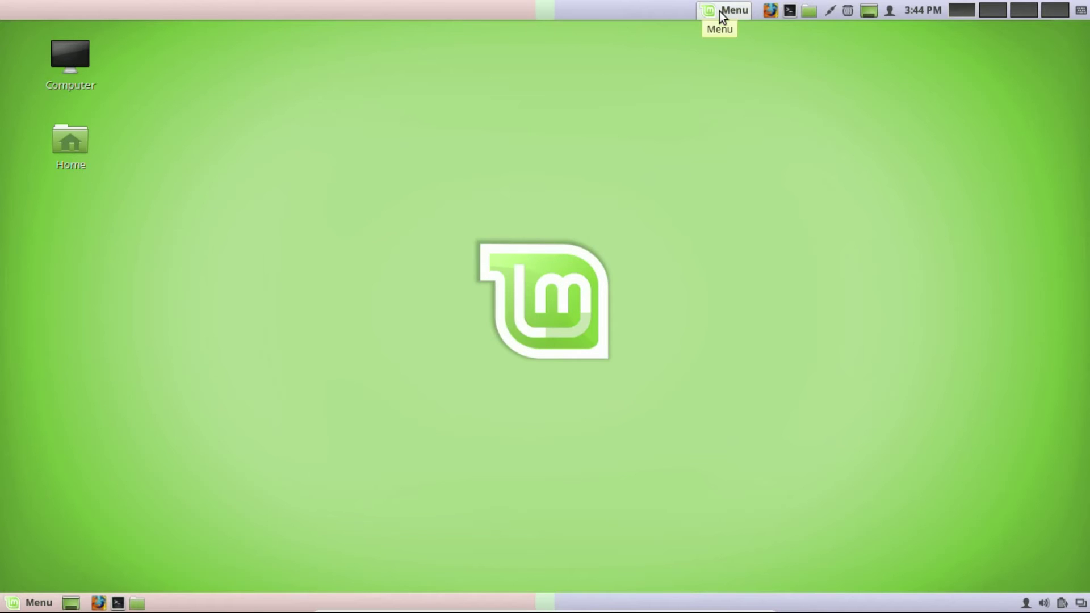
left_click_drag(720, 11, 24, 11)
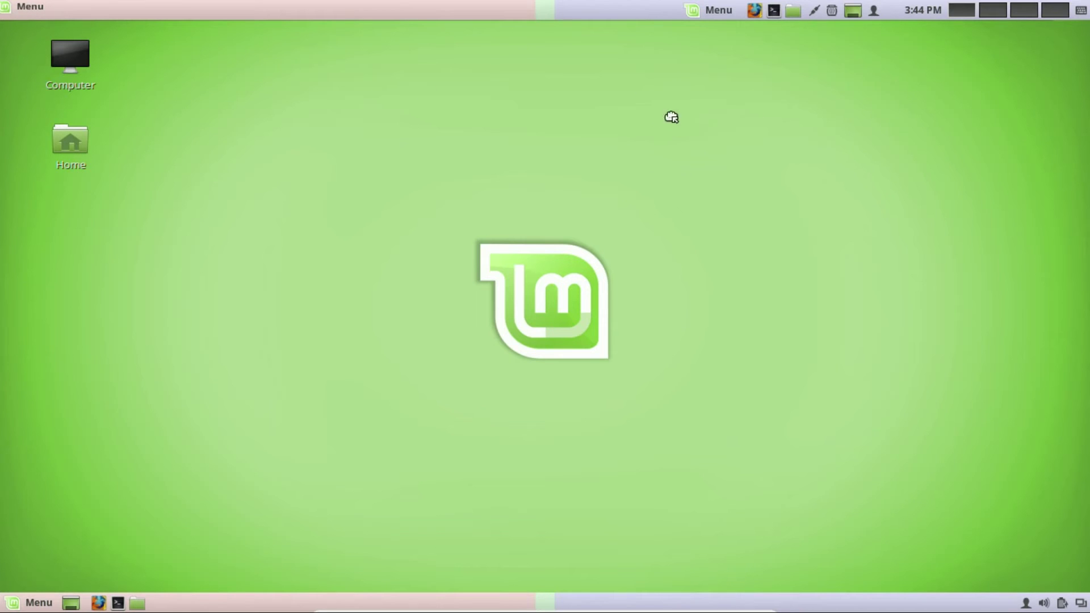
left_click_drag(425, 127, 42, 4)
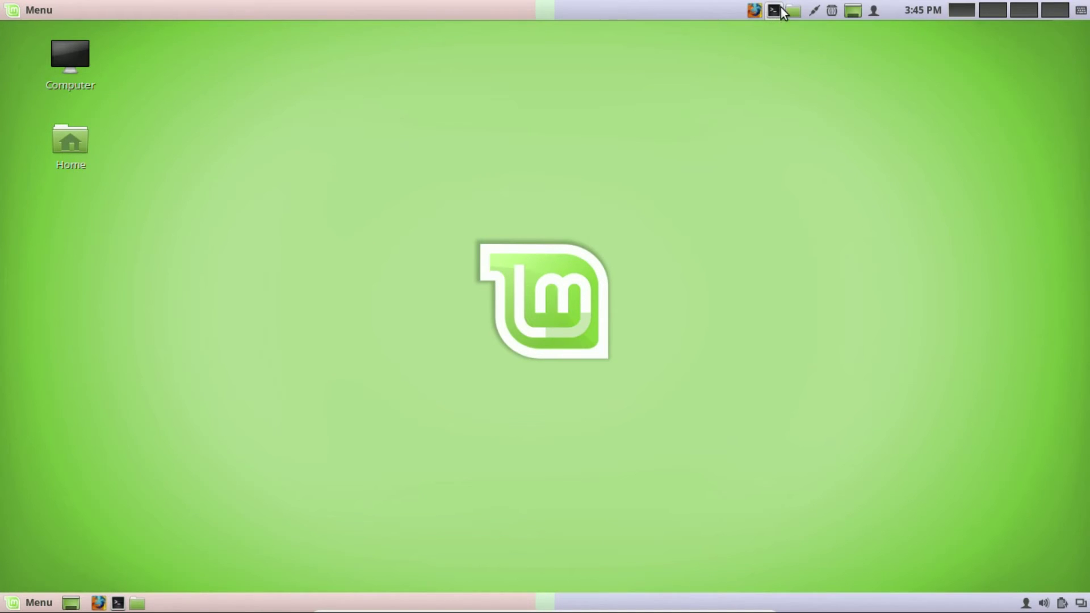
- Place the launchers beside the Menu applet and move the clock to the right of the workspace switcher in the top panel
left_click_drag(750, 10, 631, 22)
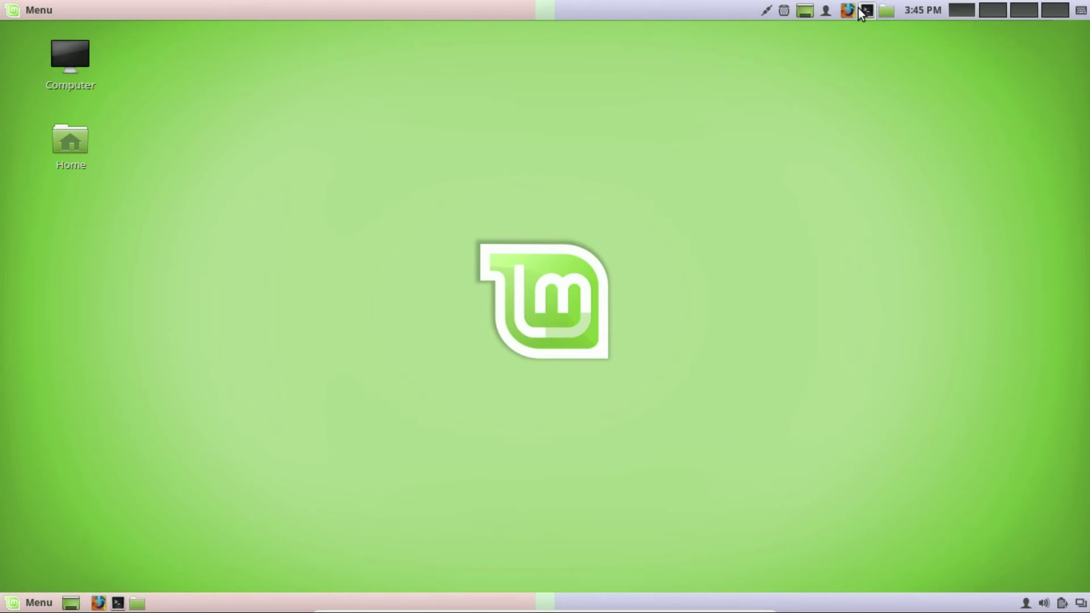
left_click_drag(553, 24, 74, 13)
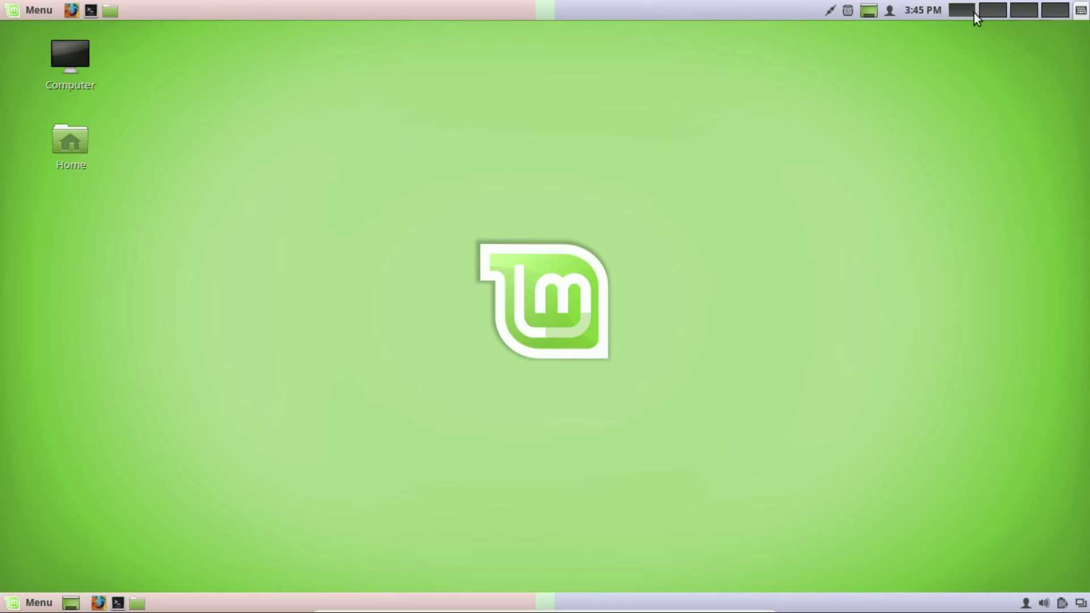
left_click_drag(921, 14, 1074, 15)
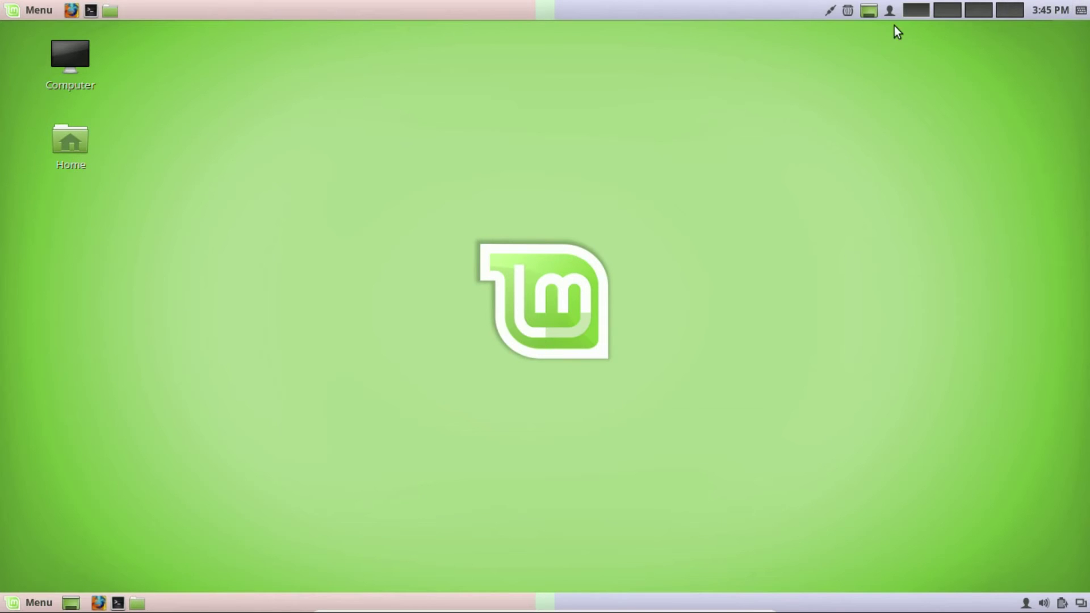
- Move the Show desktop applet between the Menu applet and the launchers in the top panel
left_click_drag(871, 11, 108, 23)
left_click_drag(77, 12, 72, 7)
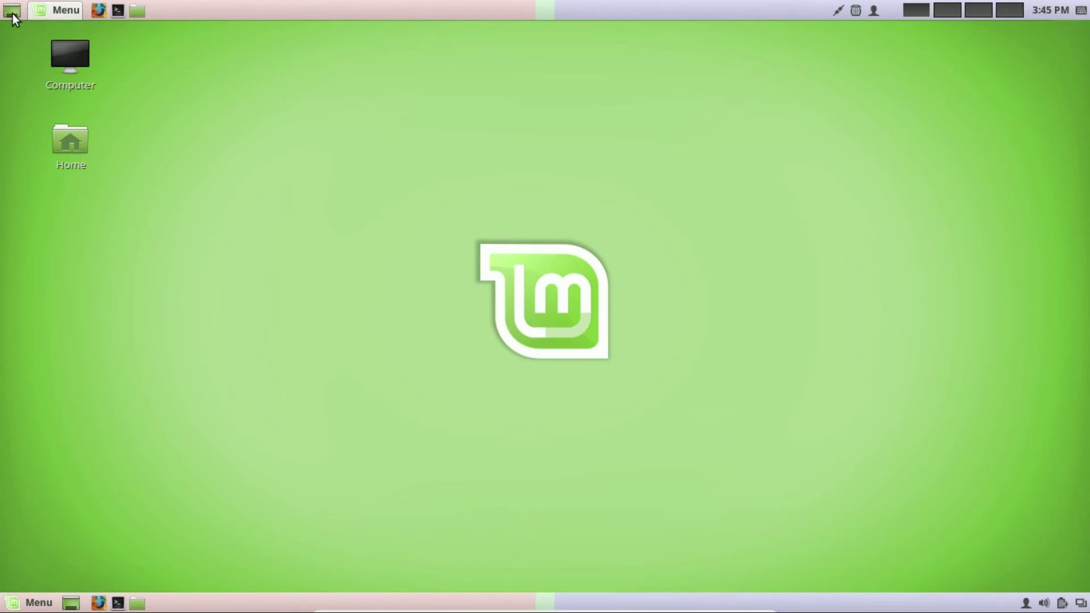
left_click_drag(14, 12, 82, 13)
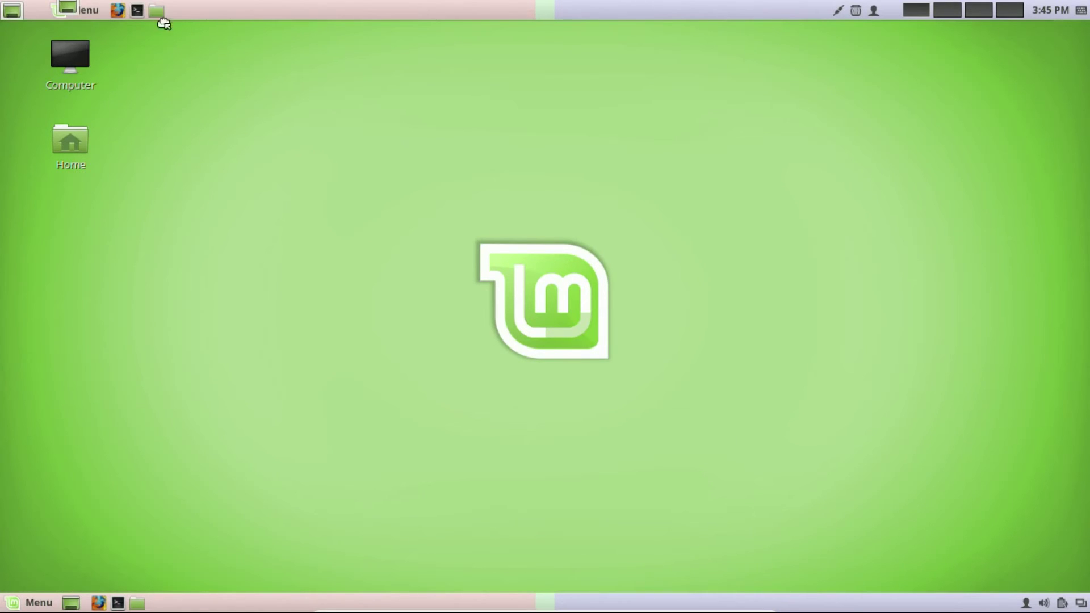
left_click(81, 11)
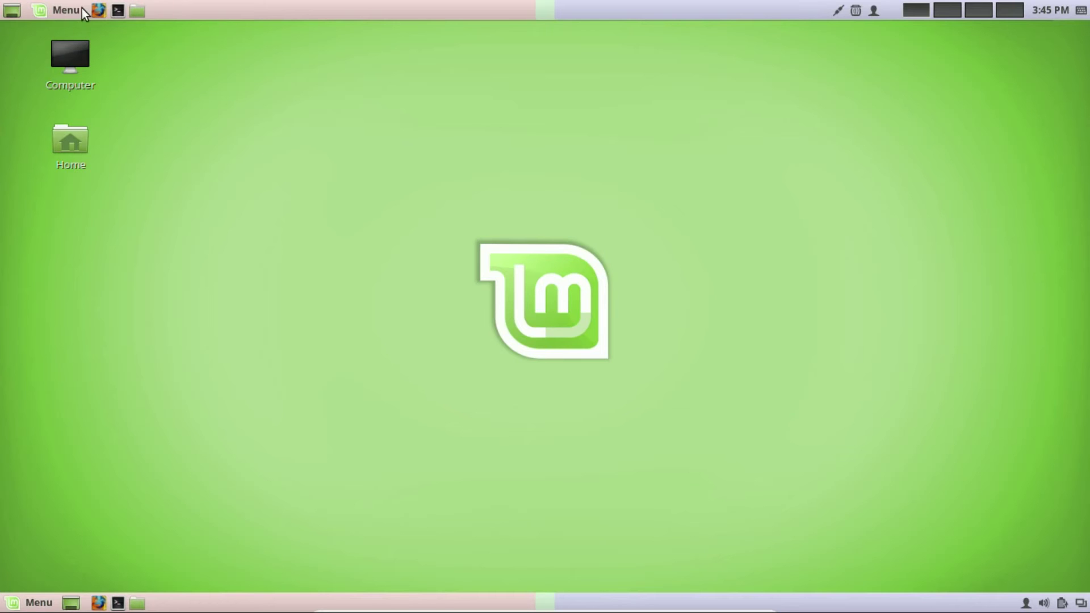
left_click_drag(11, 10, 380, 90)
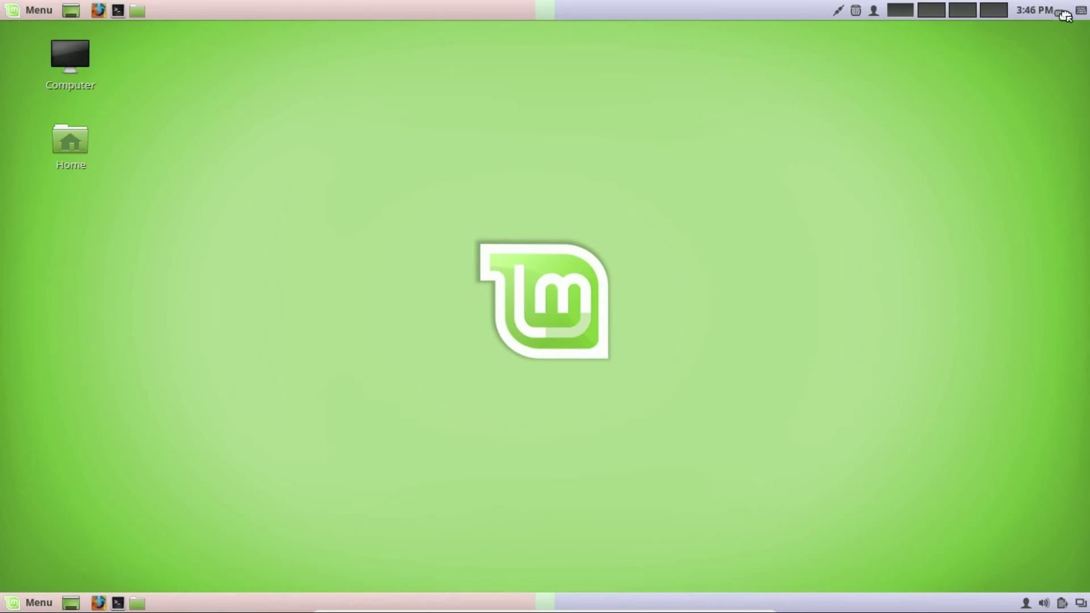
- Place the trash applet and the clock, in that order, at the top panel's right end and turn off Panel edit mode
left_click_drag(1081, 14, 1083, 13)
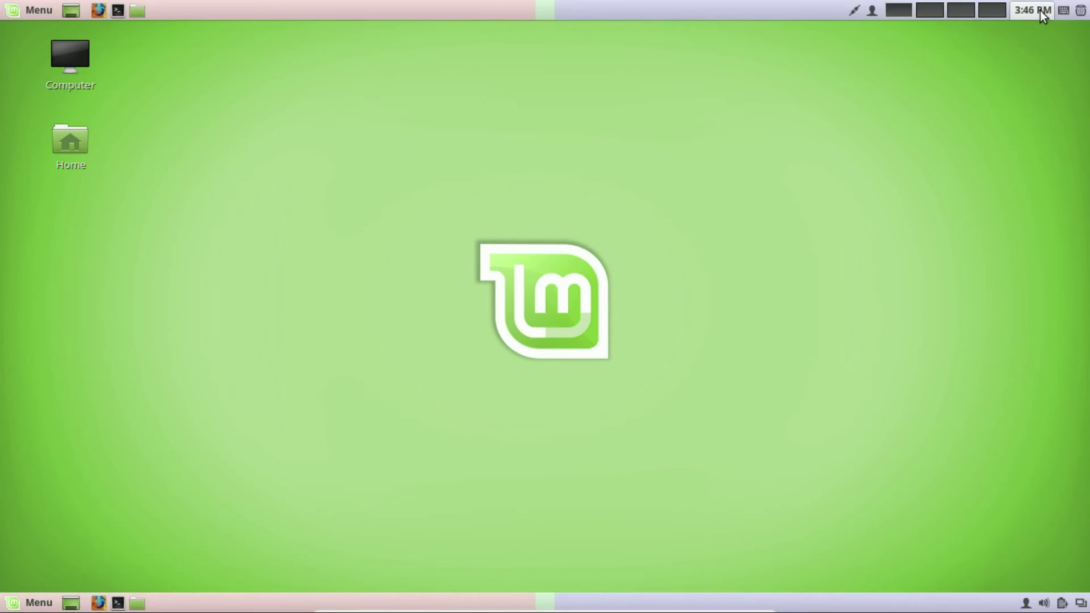
left_click_drag(1042, 14, 1086, 11)
right_click(644, 12)
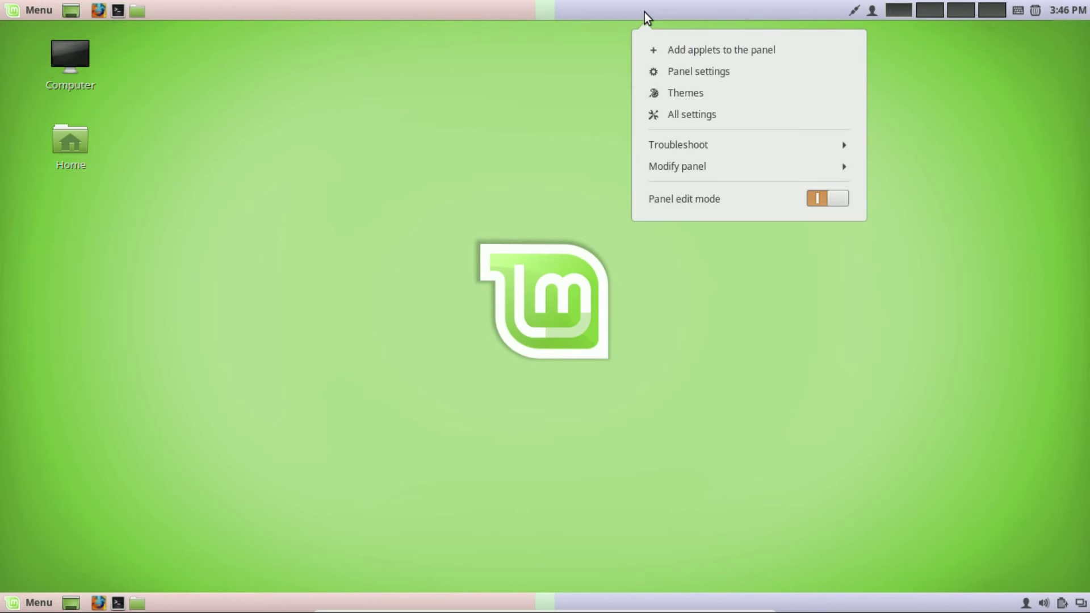
left_click(820, 199)
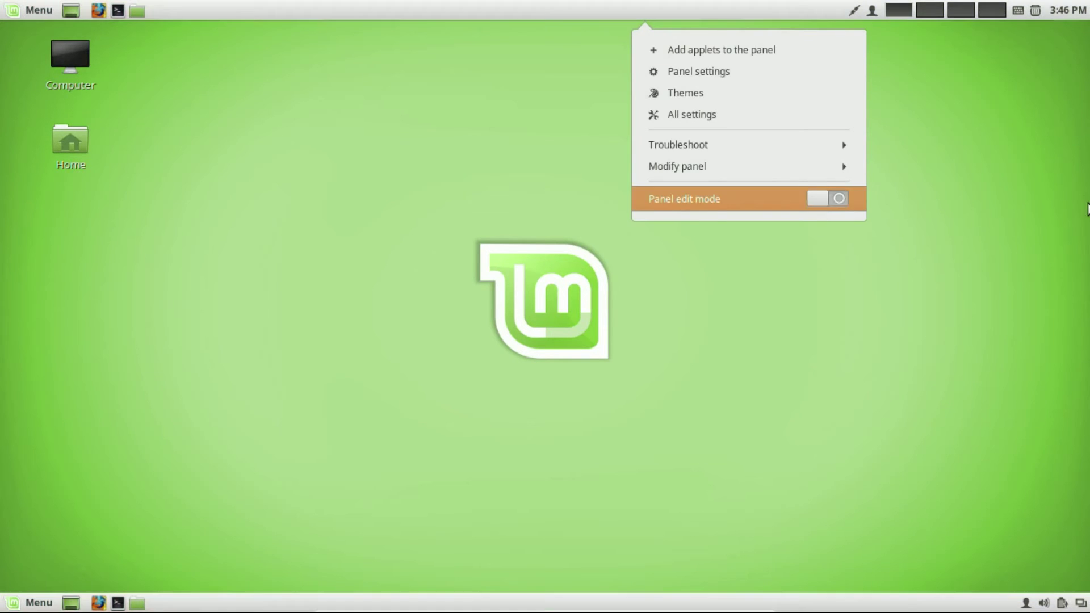
left_click(967, 193)
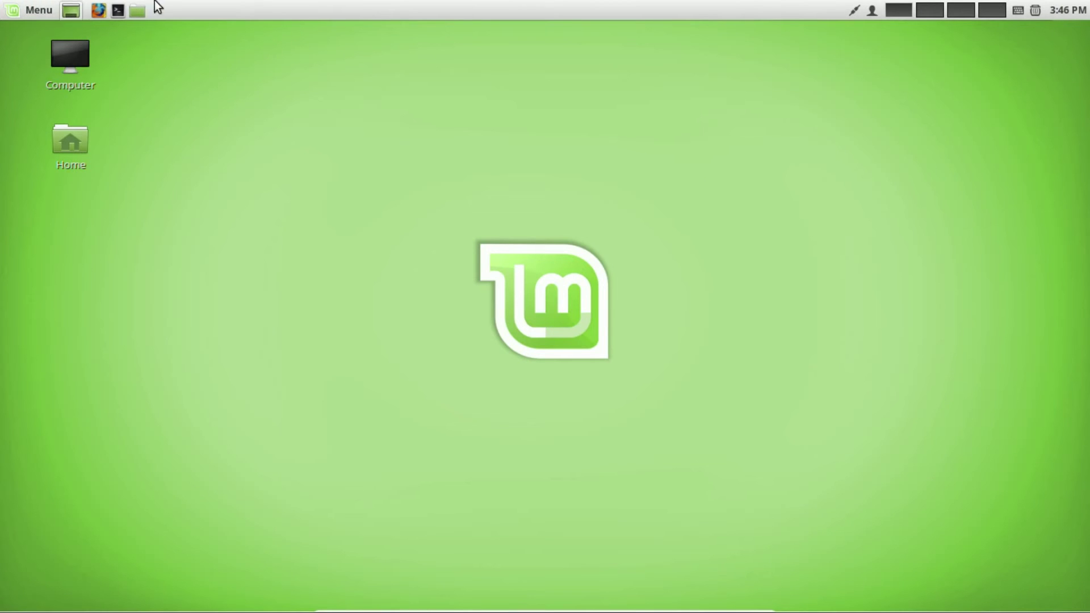
- Check the main menu from the top panel, open the Home folder and minimise its window
left_click(16, 10)
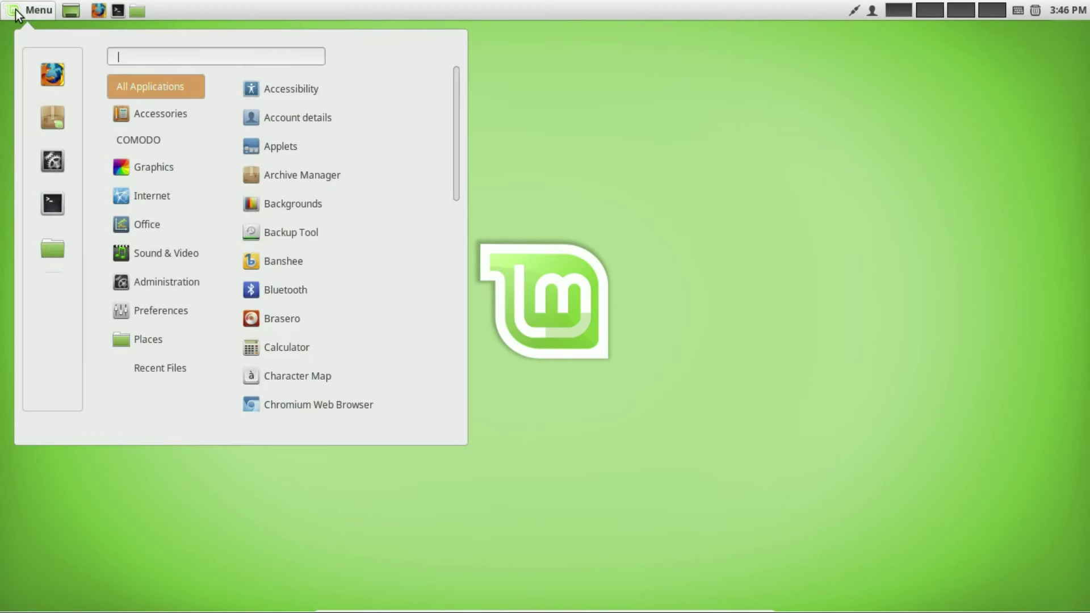
left_click(798, 138)
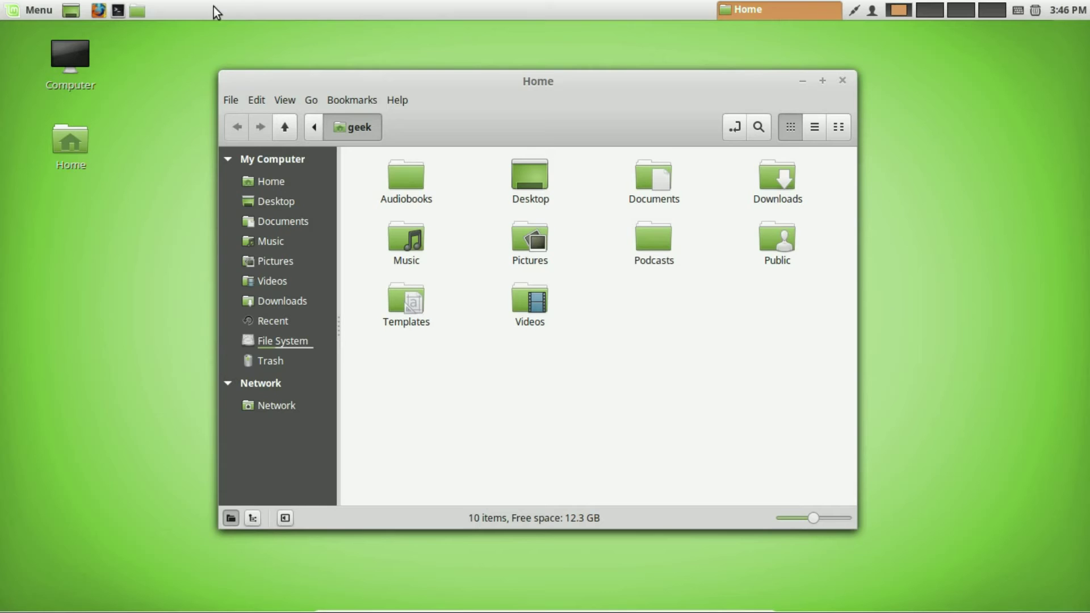
left_click(801, 81)
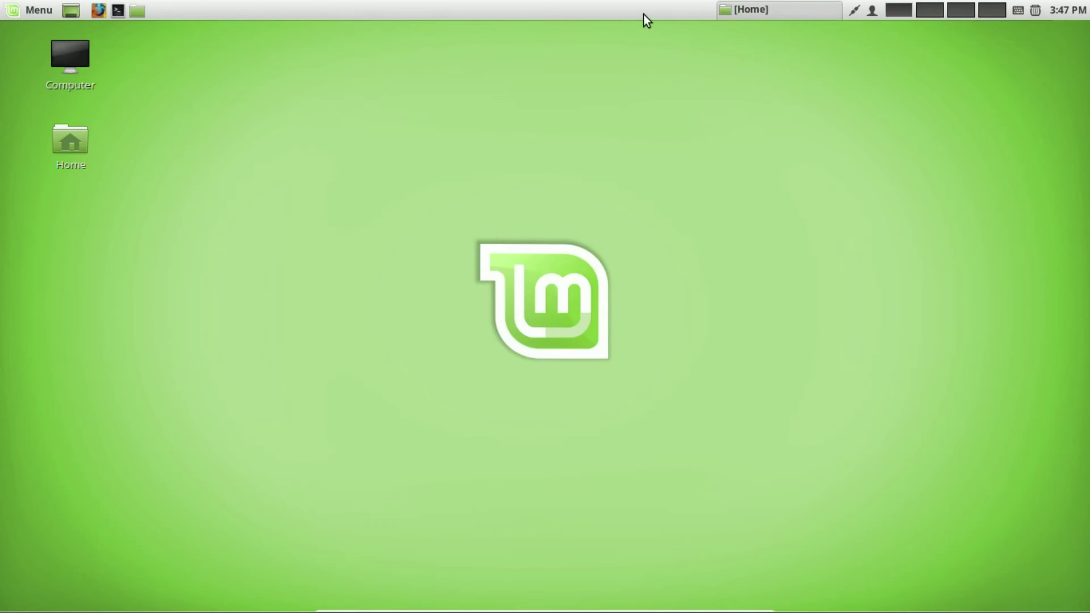
- Turn on Panel edit mode and move the window list directly after the launchers in the top panel's left zone
right_click(642, 14)
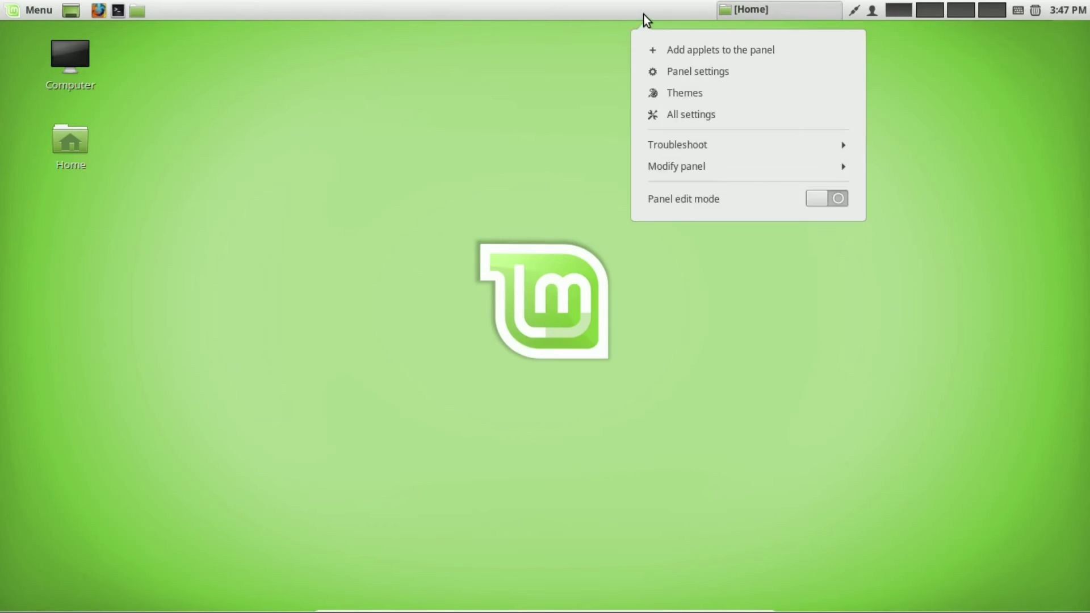
left_click(816, 198)
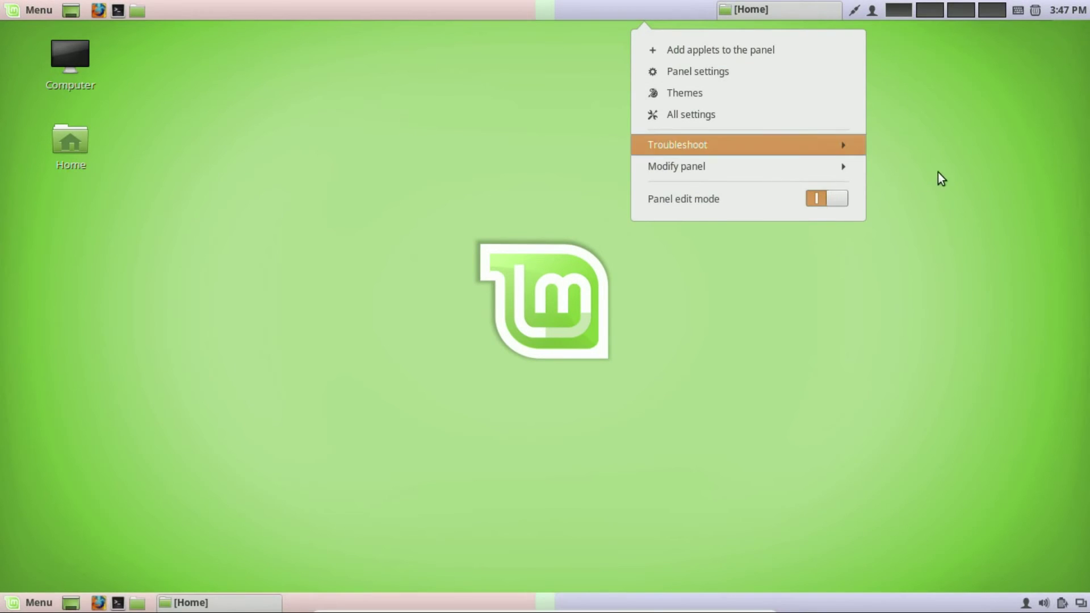
left_click(767, 59)
left_click_drag(778, 7, 267, 19)
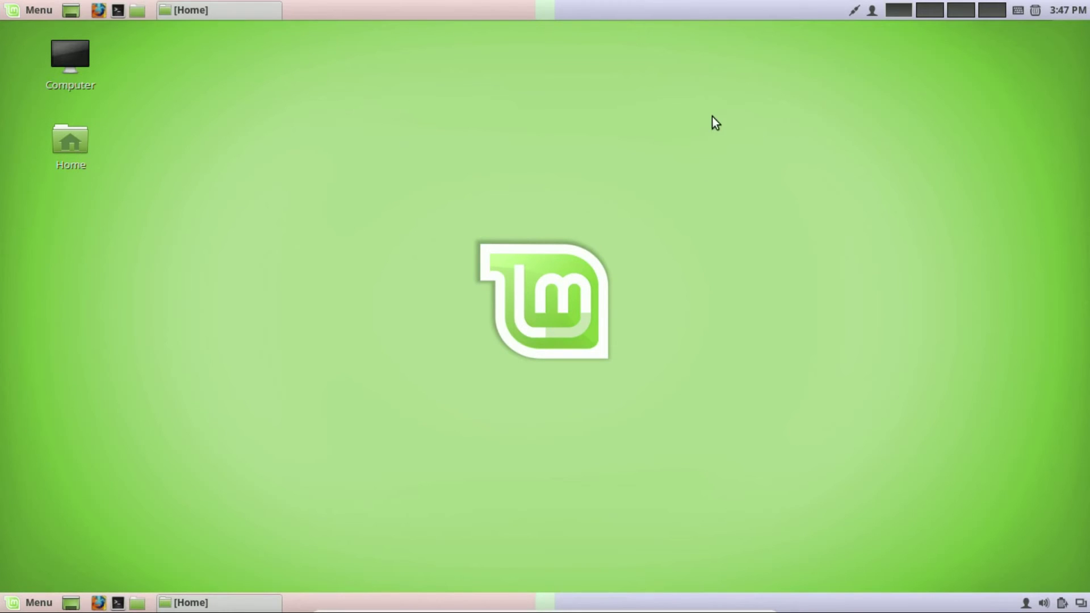
- Turn off Panel edit mode from the top panel and dismiss its context menu
right_click(681, 4)
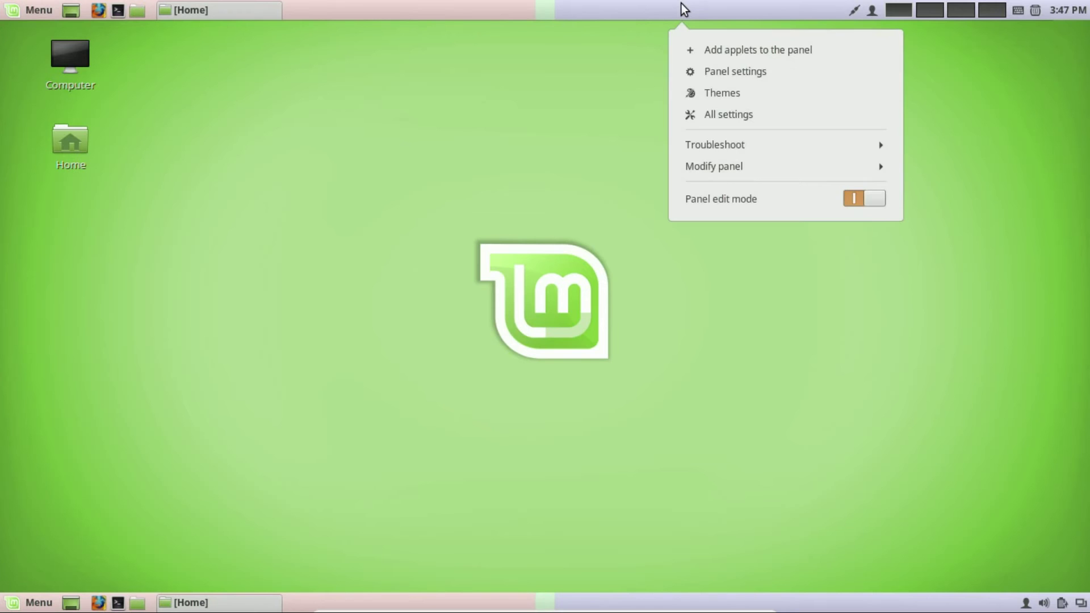
left_click(861, 195)
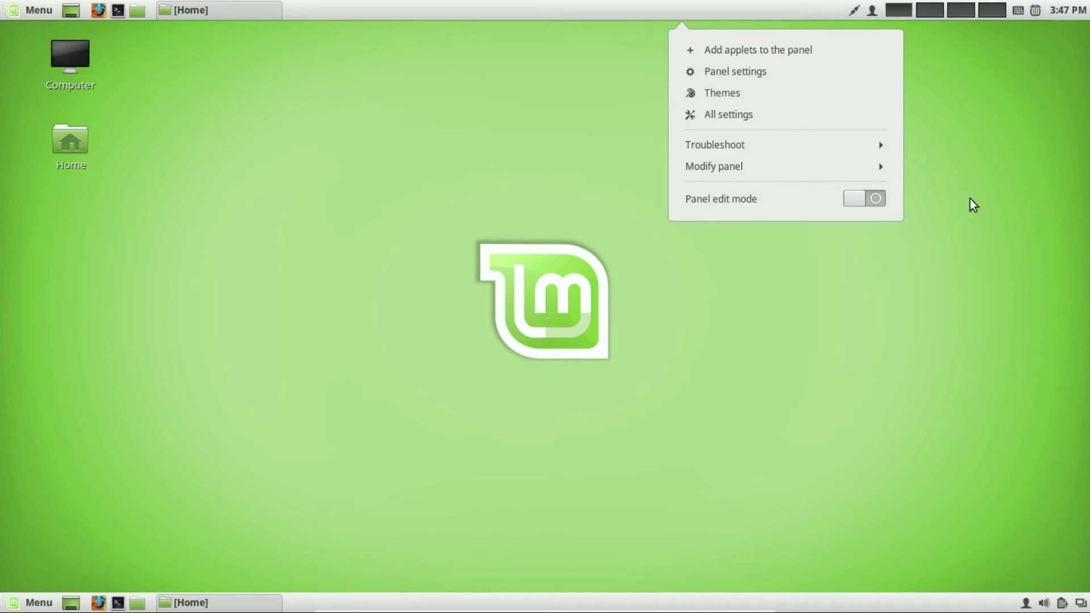
left_click(975, 197)
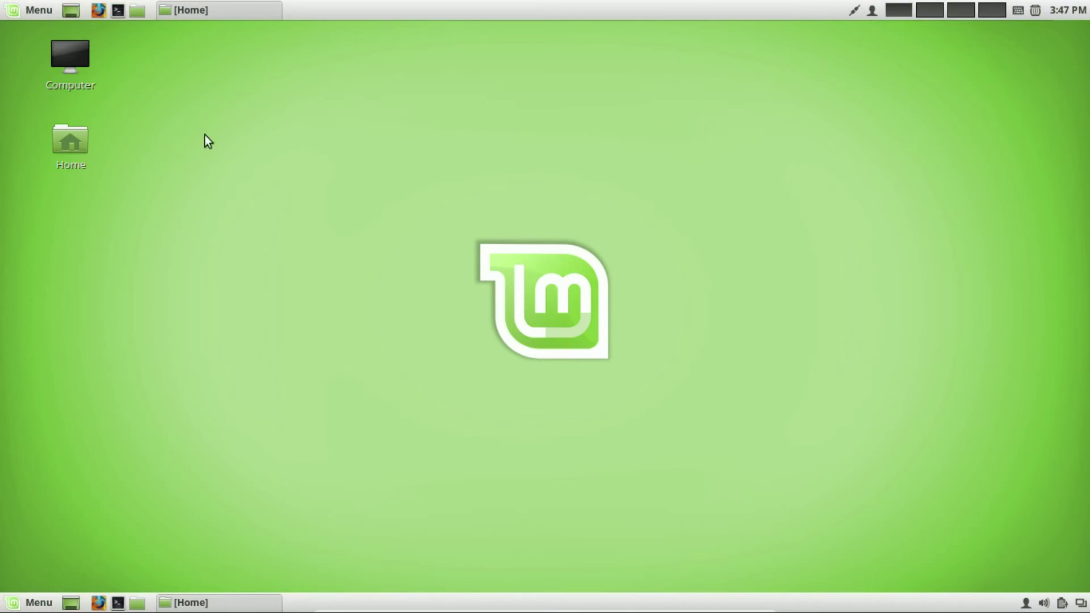
- Test the Firefox launcher in the top panel by starting the browser and closing its window
left_click(98, 12)
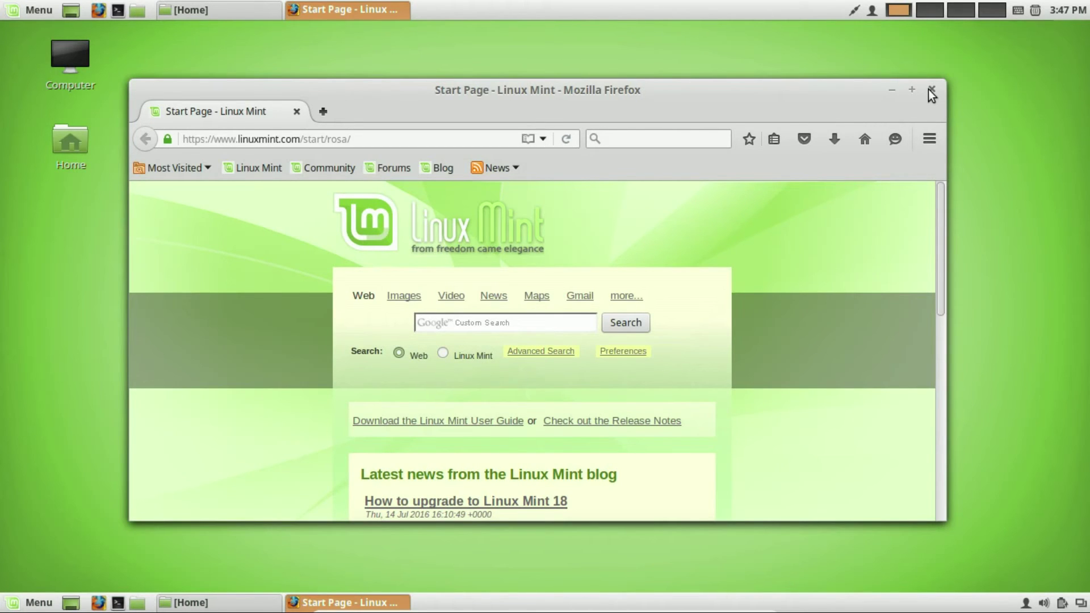
key("alt+F4")
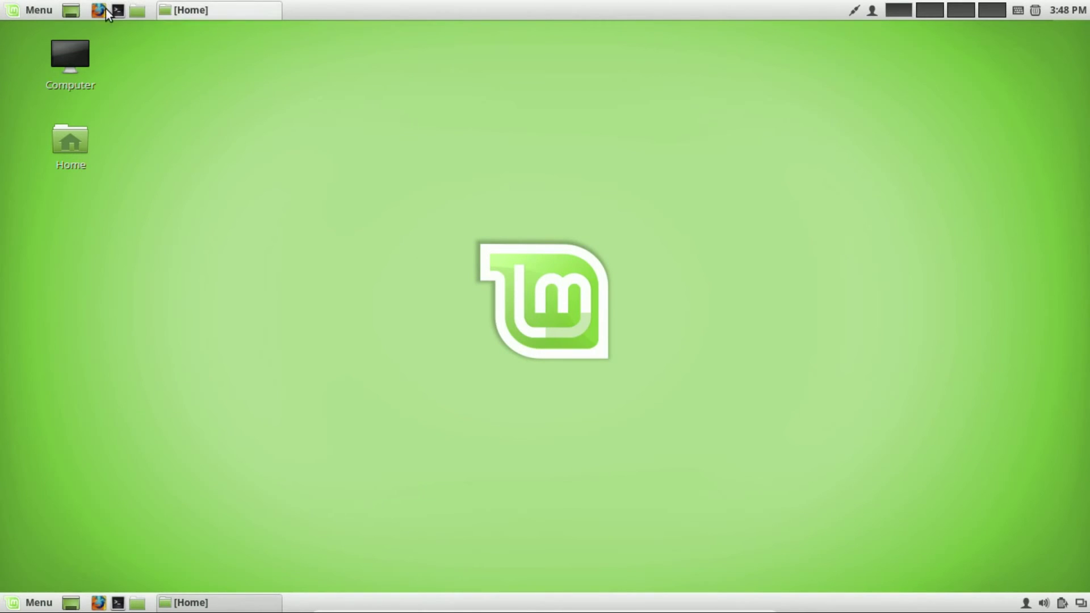
- Add GIMP Image Editor to the panel from the main menu and close the menu
left_click(30, 13)
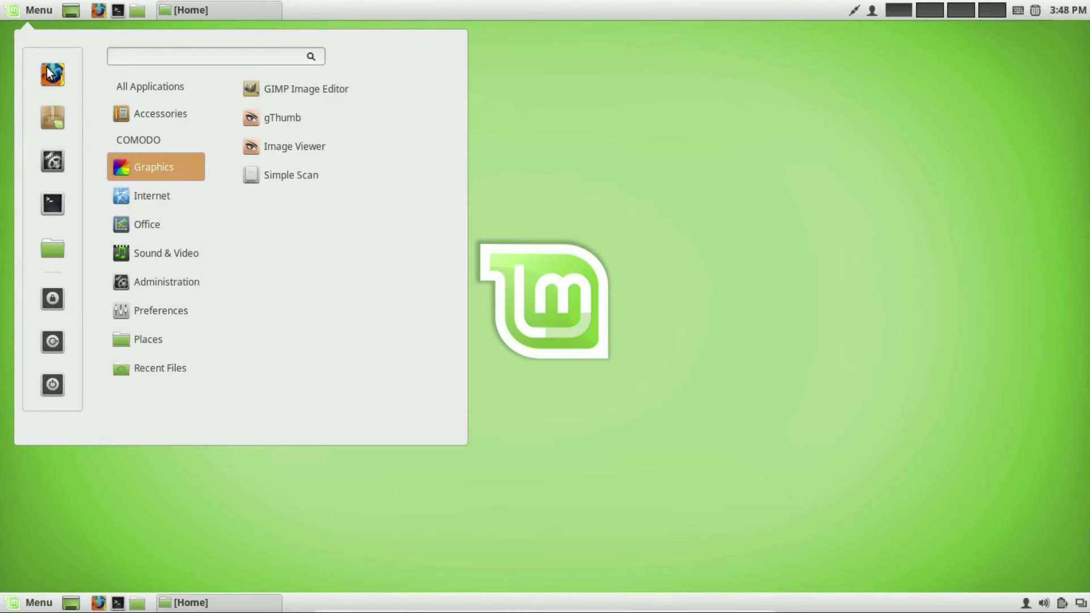
left_click(117, 140)
mouse_move(158, 194)
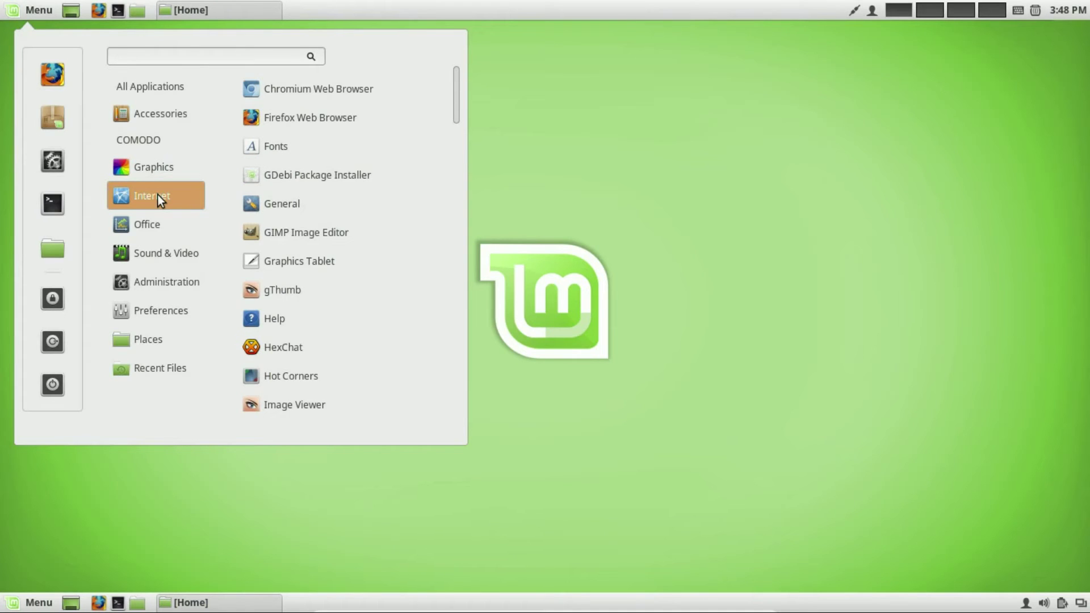
right_click(317, 236)
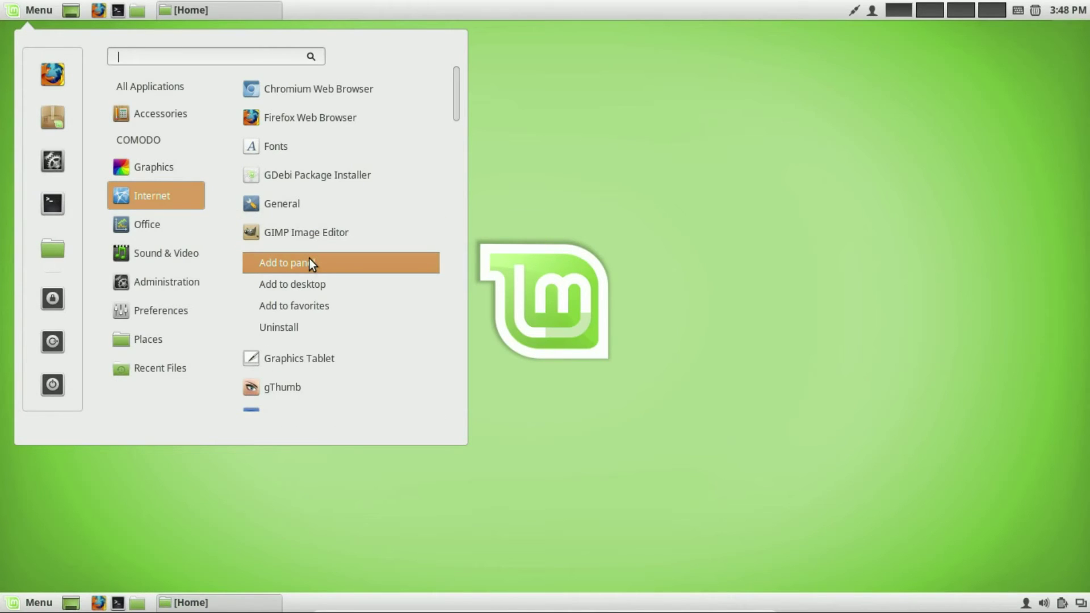
left_click(309, 263)
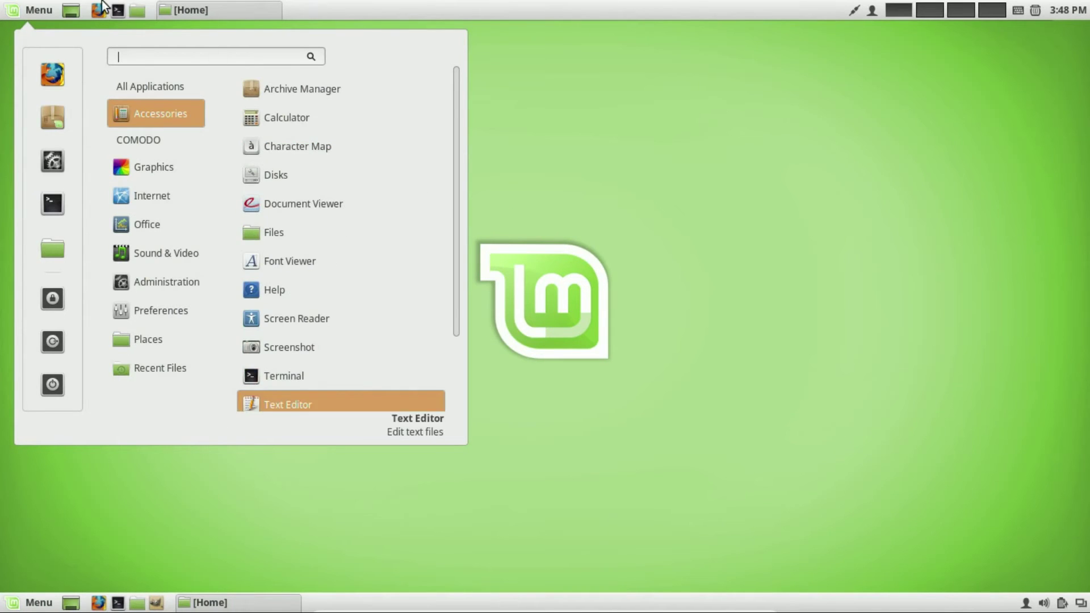
left_click(802, 183)
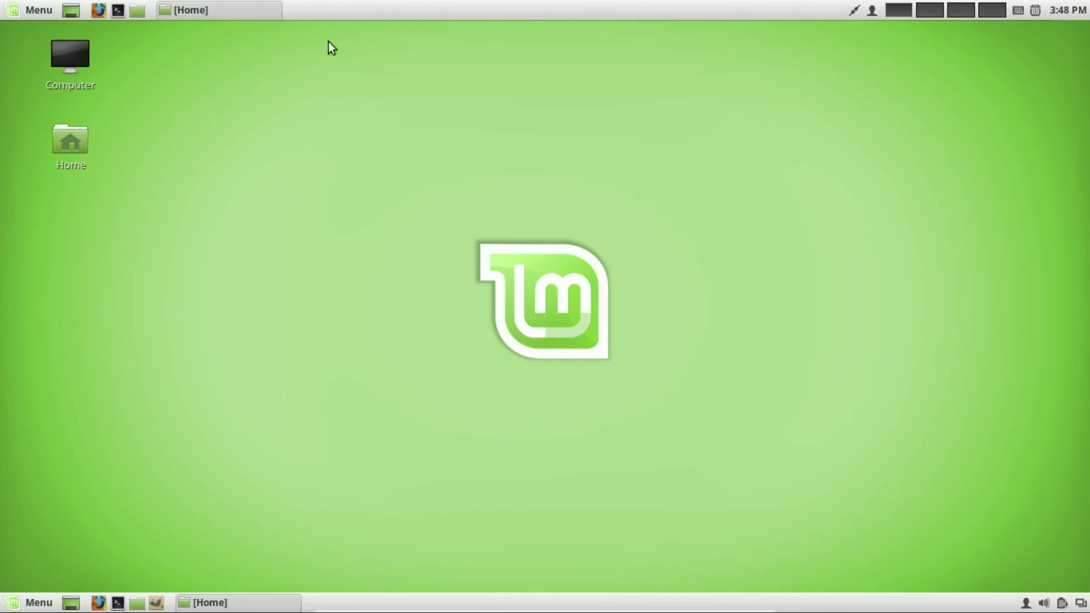
- Switch to the second workspace, open the Computer folder there and shift its window to the right
left_click(925, 8)
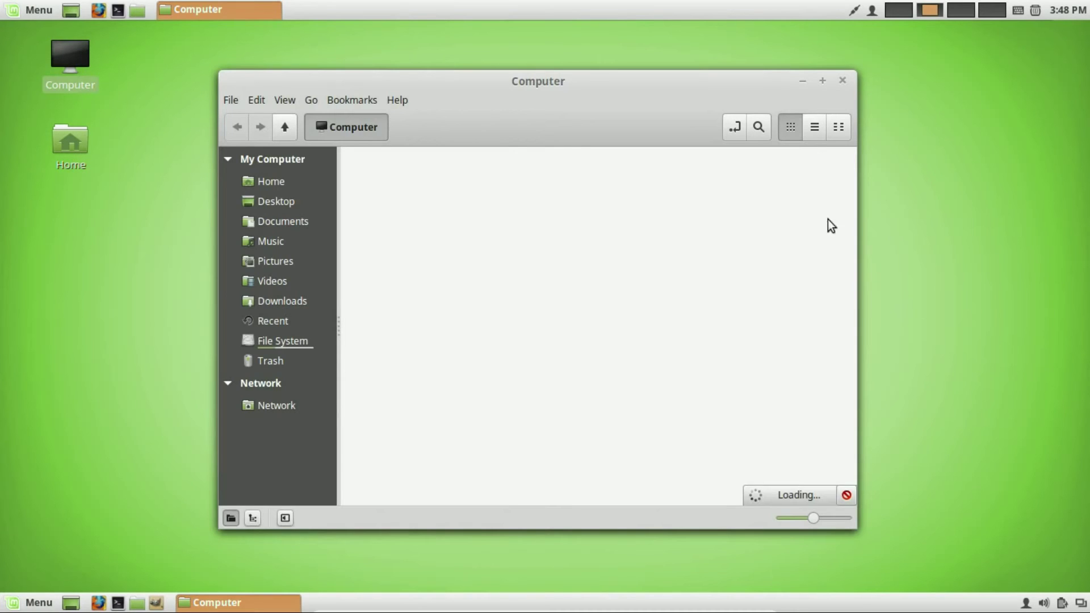
left_click_drag(792, 85, 873, 87)
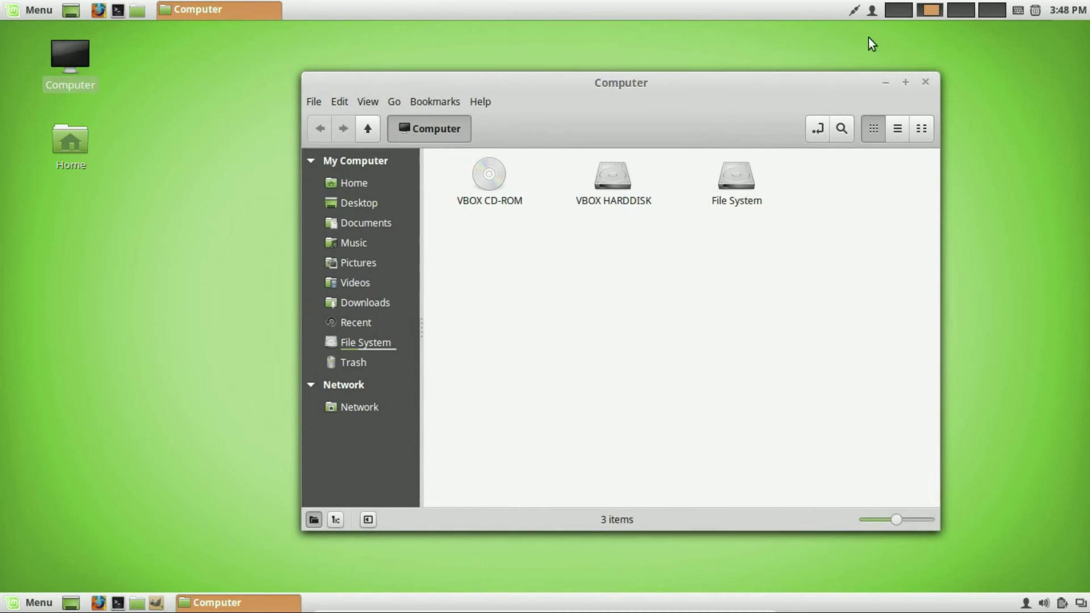
- Return to the first workspace, restore the Home window and shift it left, and switch to the third workspace
left_click(891, 6)
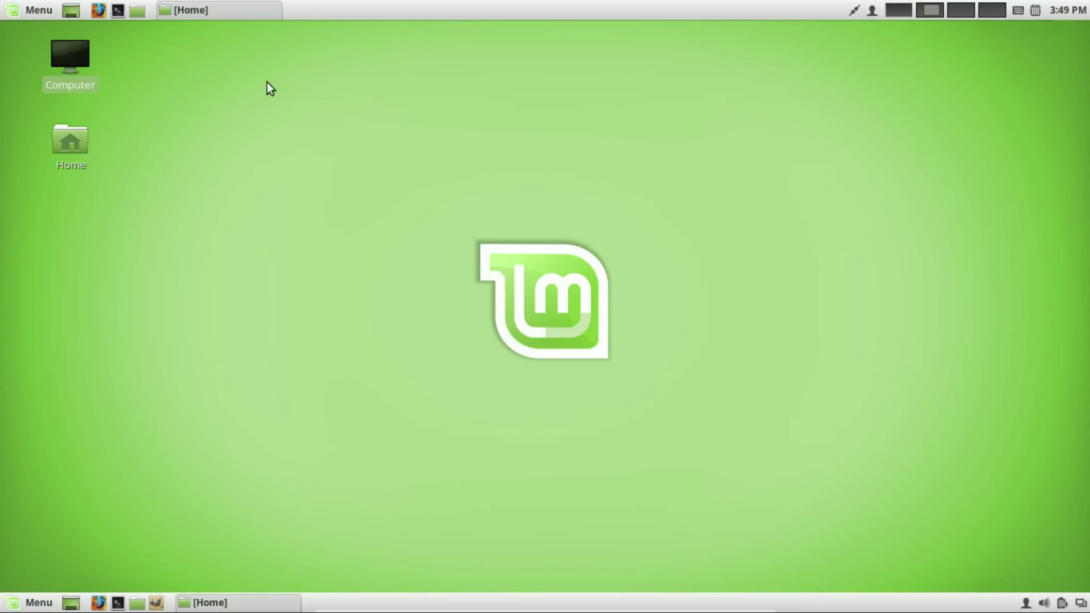
left_click(246, 8)
left_click_drag(537, 75, 367, 95)
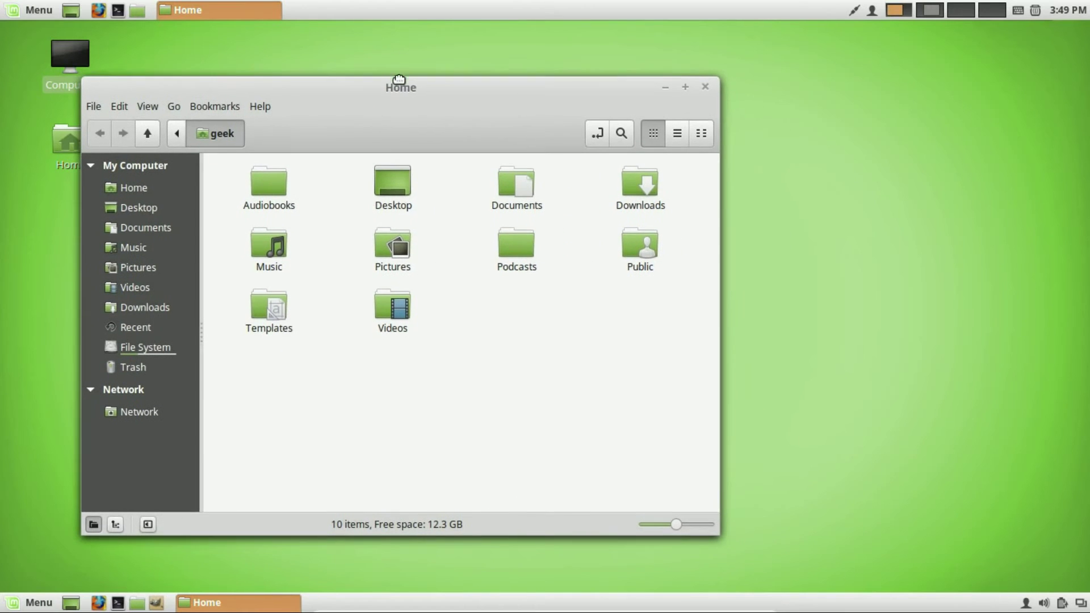
left_click(966, 8)
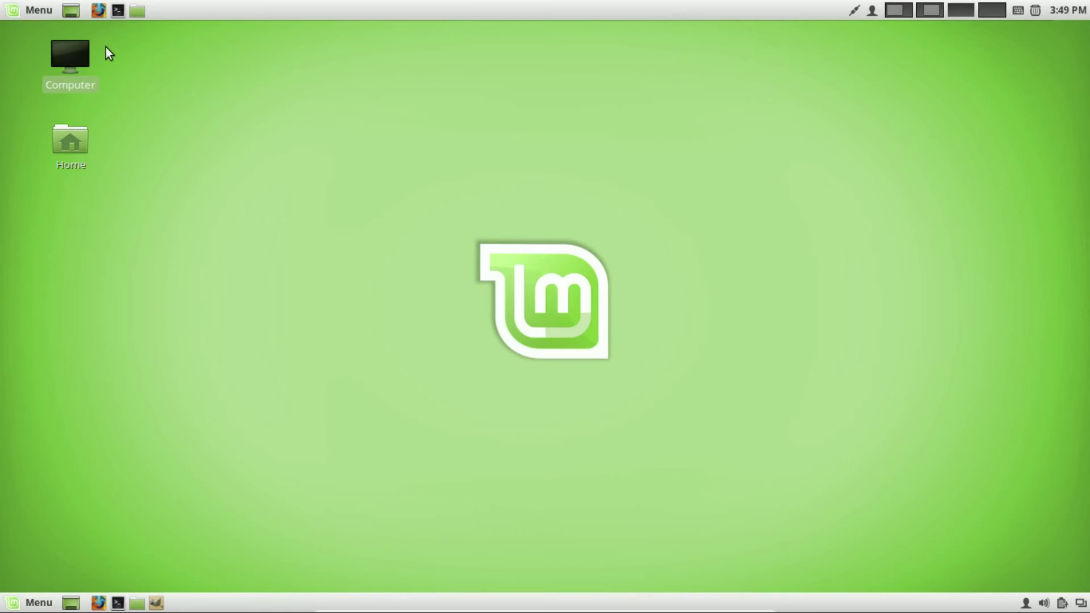
- Open the Home folder on the third workspace, shift its window to the right and return to the first workspace
left_click(133, 14)
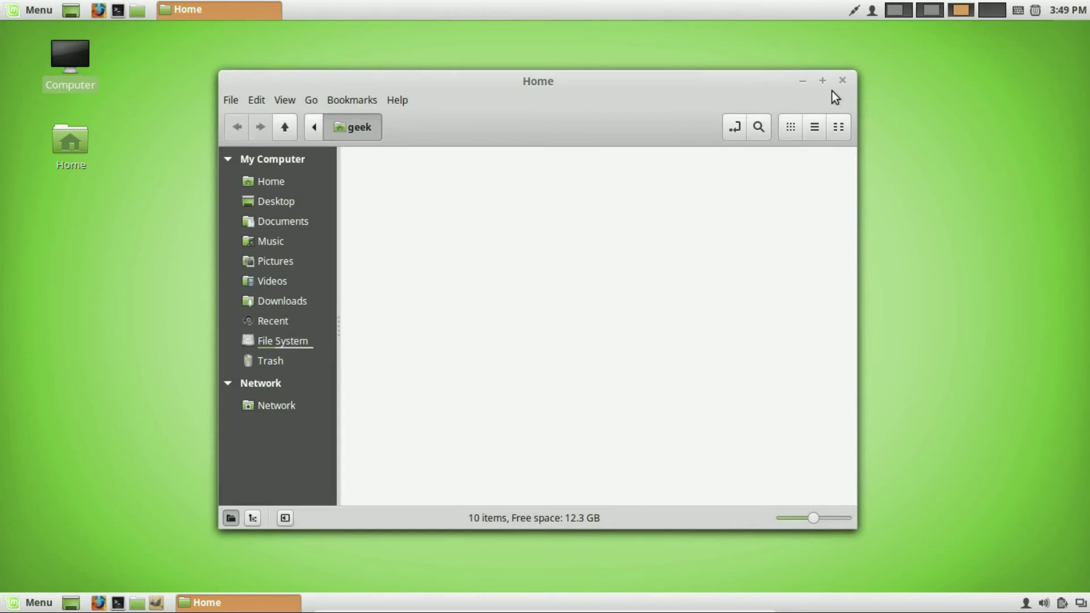
left_click_drag(735, 80, 851, 92)
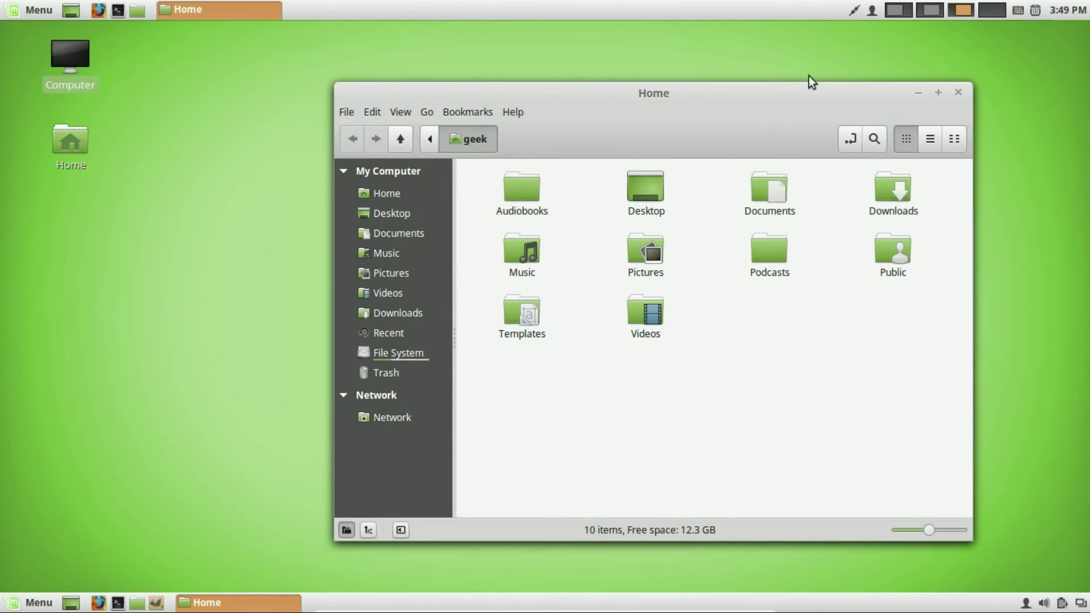
left_click(904, 8)
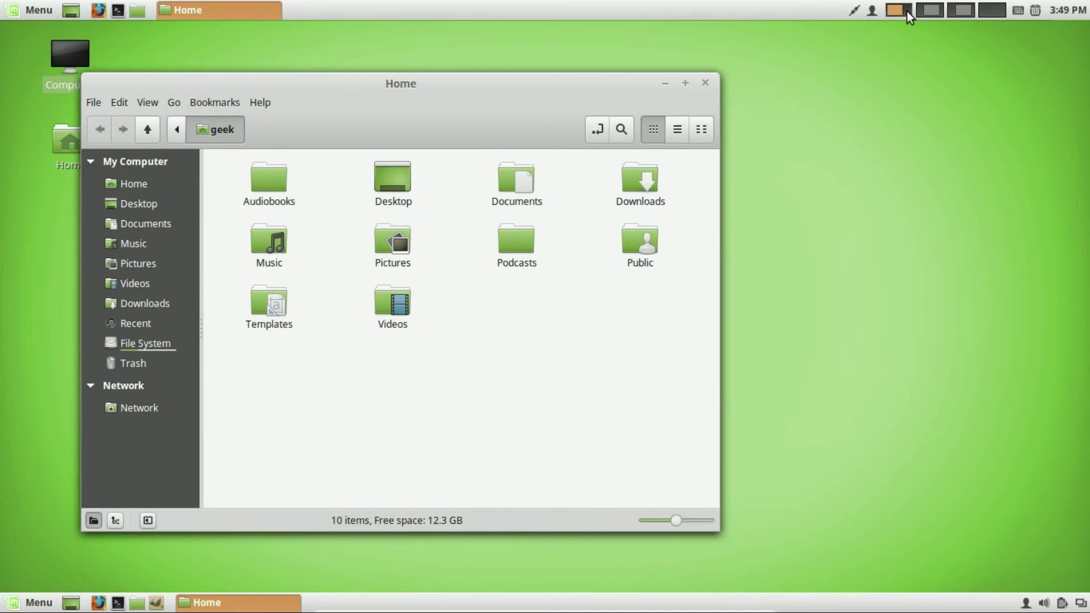
- Close the Computer window on the second workspace and the Home window on the third workspace
left_click(934, 15)
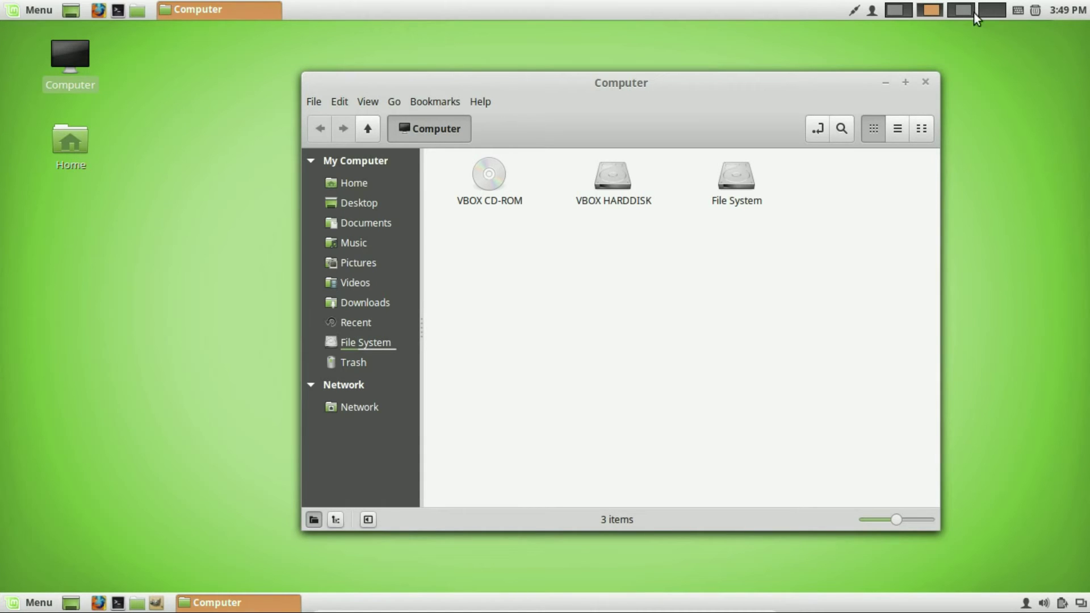
left_click(927, 81)
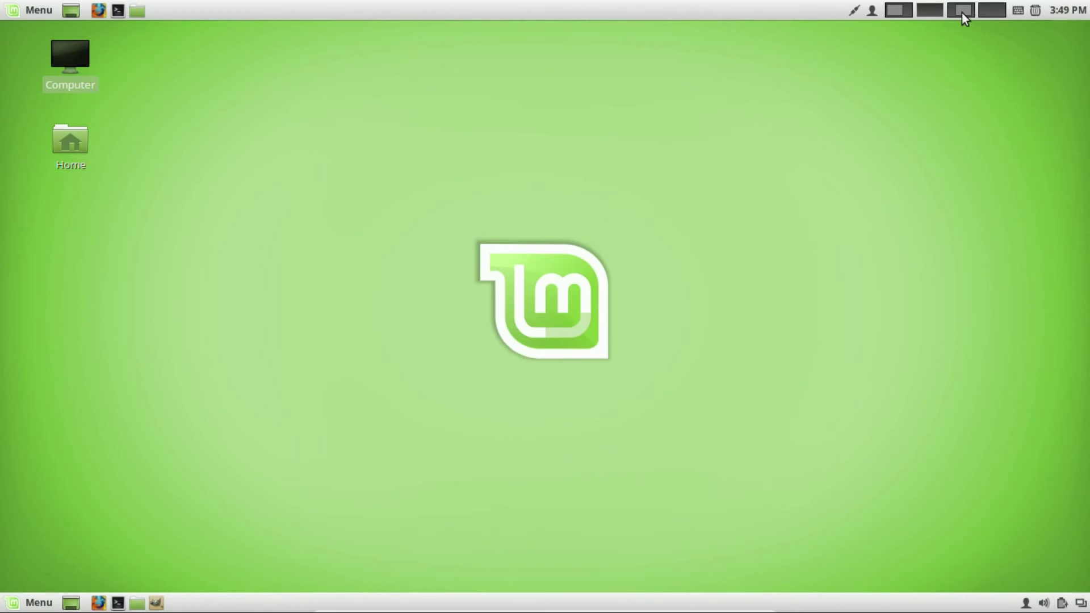
left_click(962, 13)
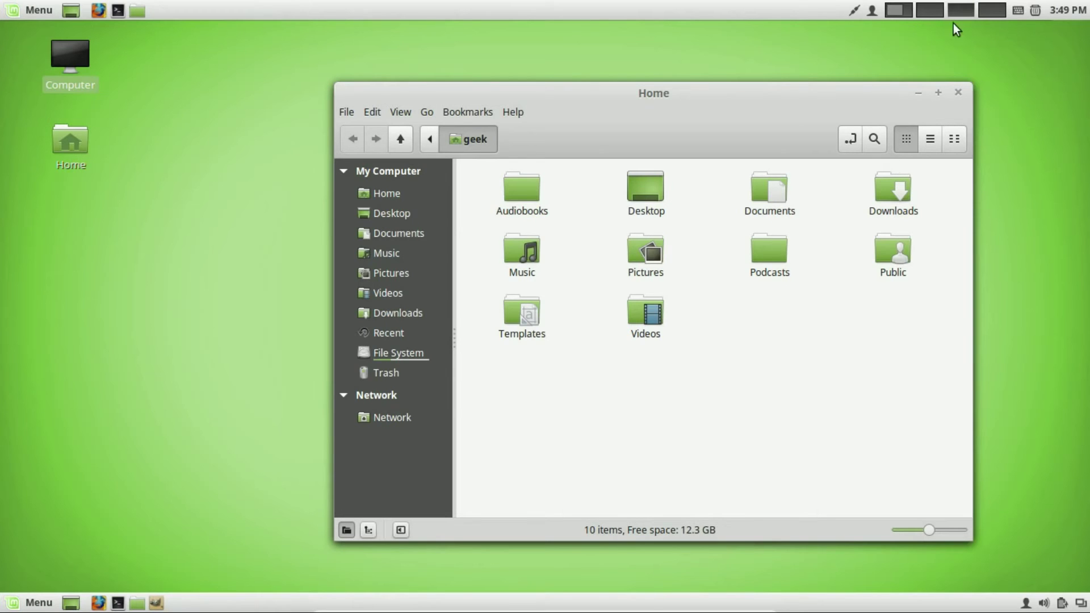
left_click(903, 11)
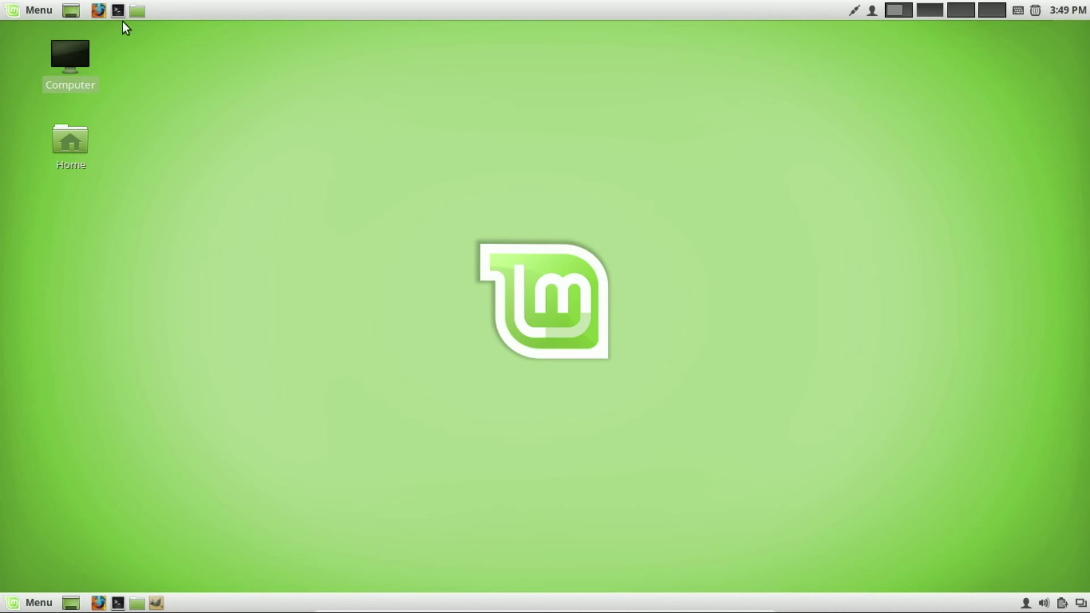
- Open the Home folder on the second workspace and minimize the Home window on the first workspace
left_click(137, 11)
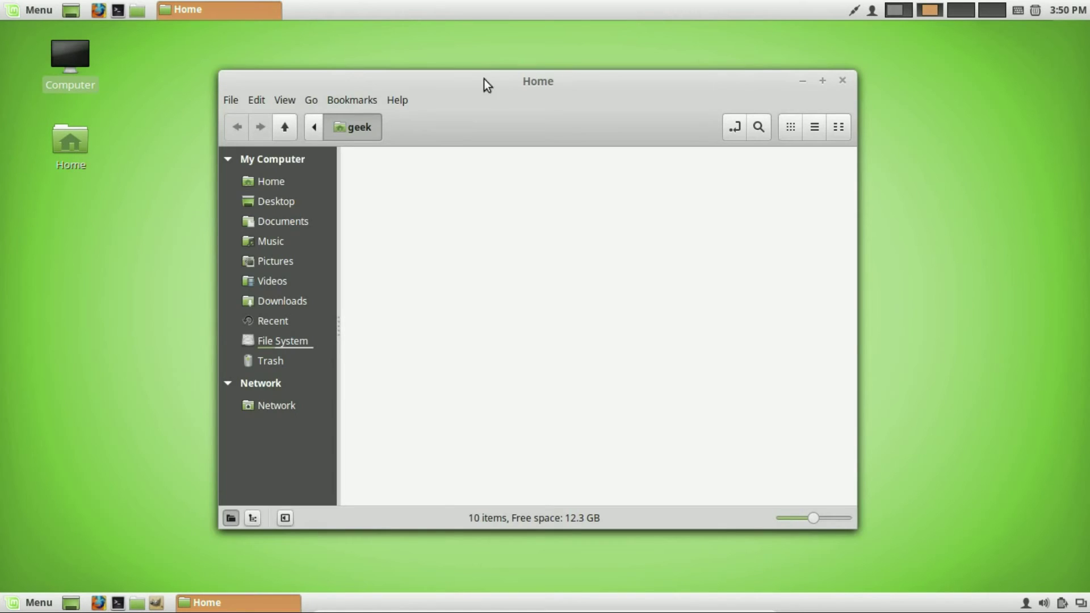
left_click(903, 10)
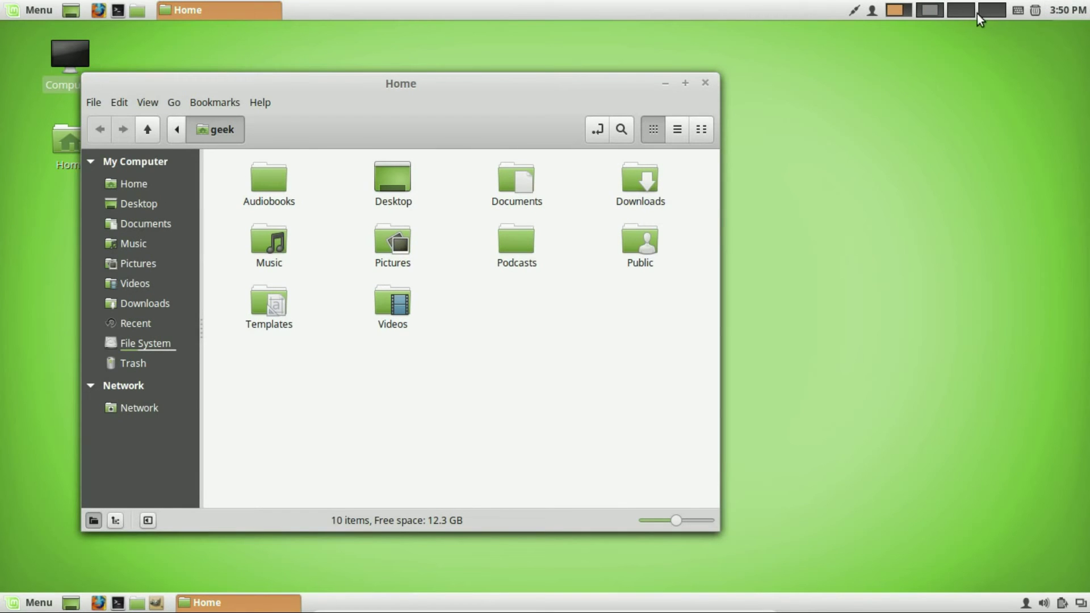
left_click(671, 83)
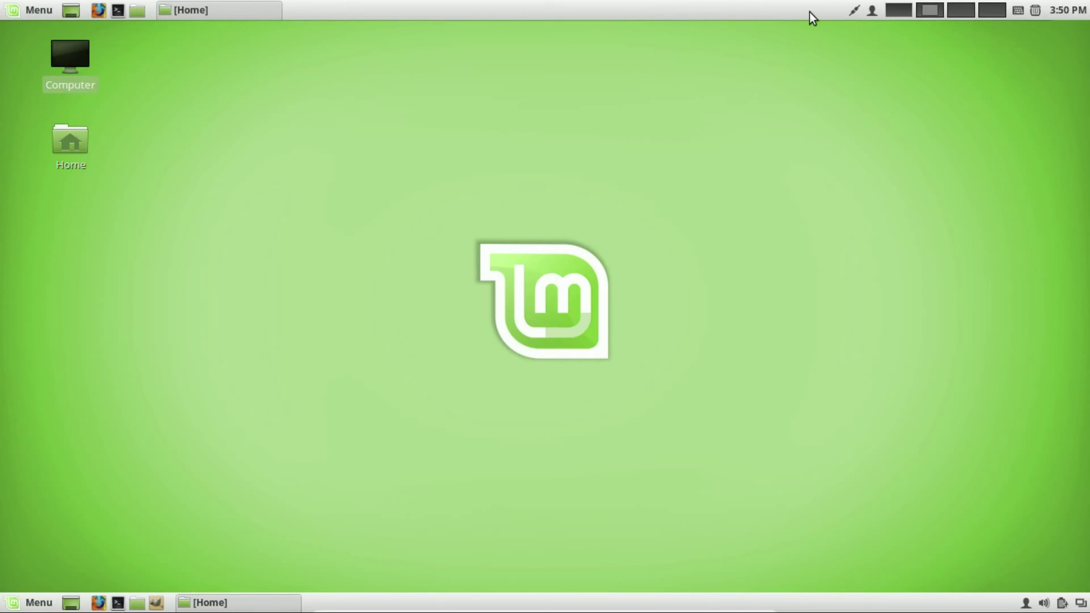
- Add the Windows Quick List applet to the top panel and view its list of windows per workspace
right_click(810, 12)
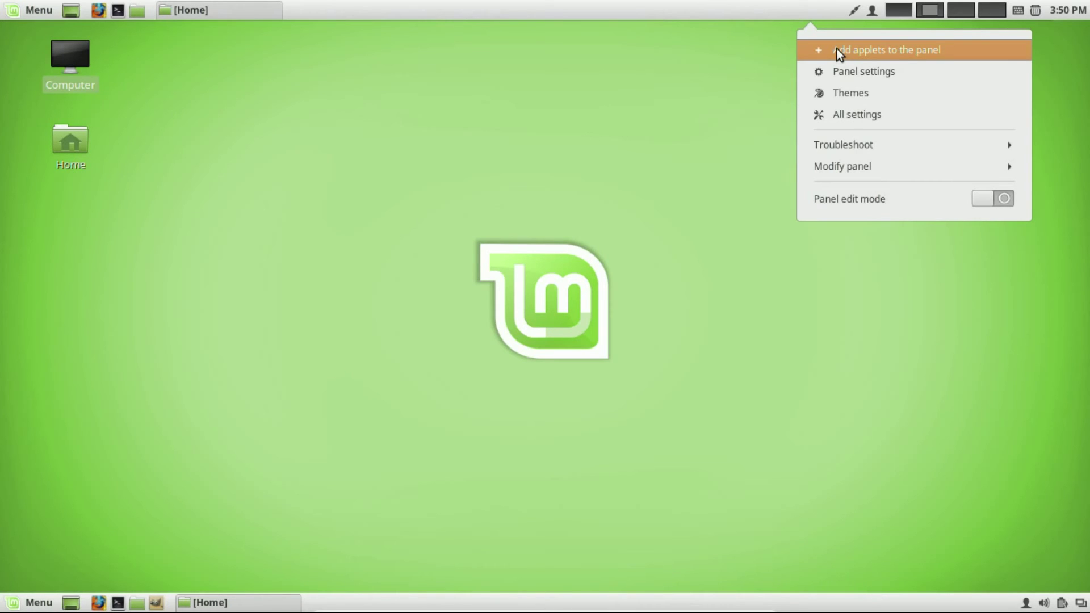
left_click(897, 50)
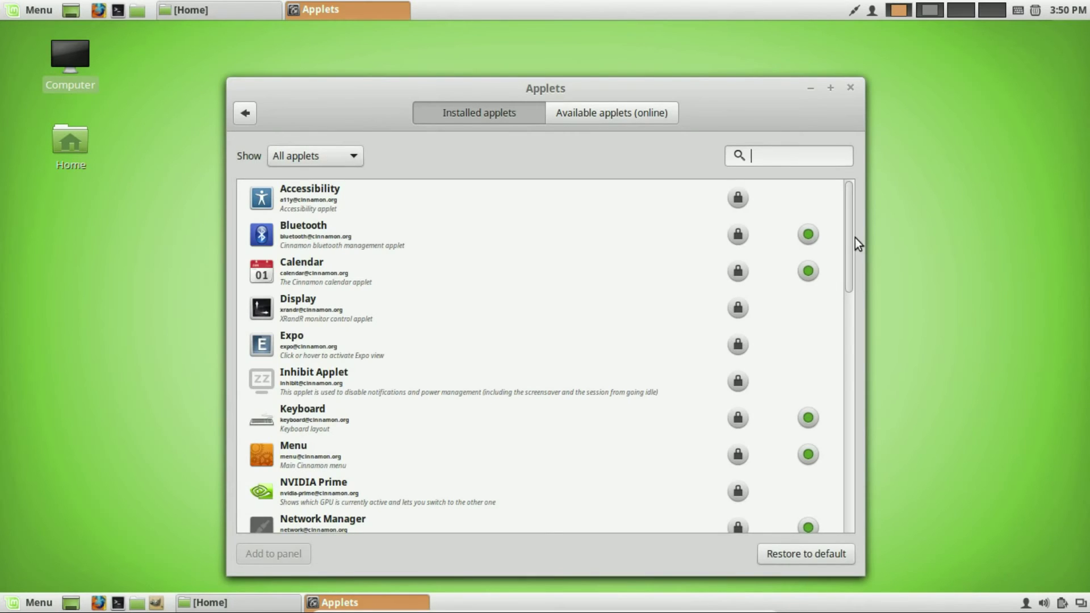
scroll(851, 325, "down", 10)
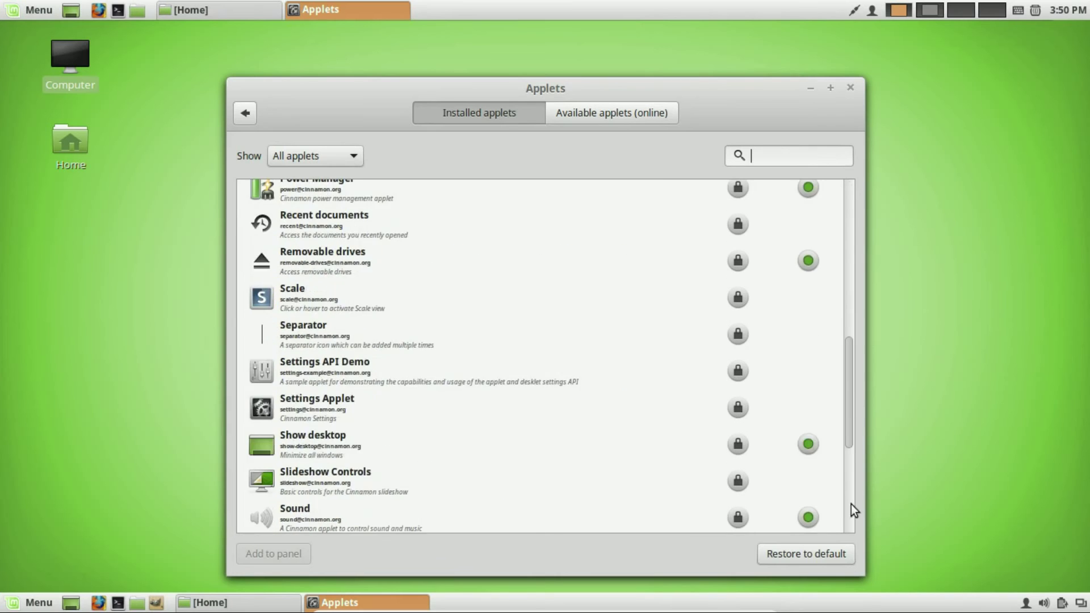
scroll(851, 504, "down", 5)
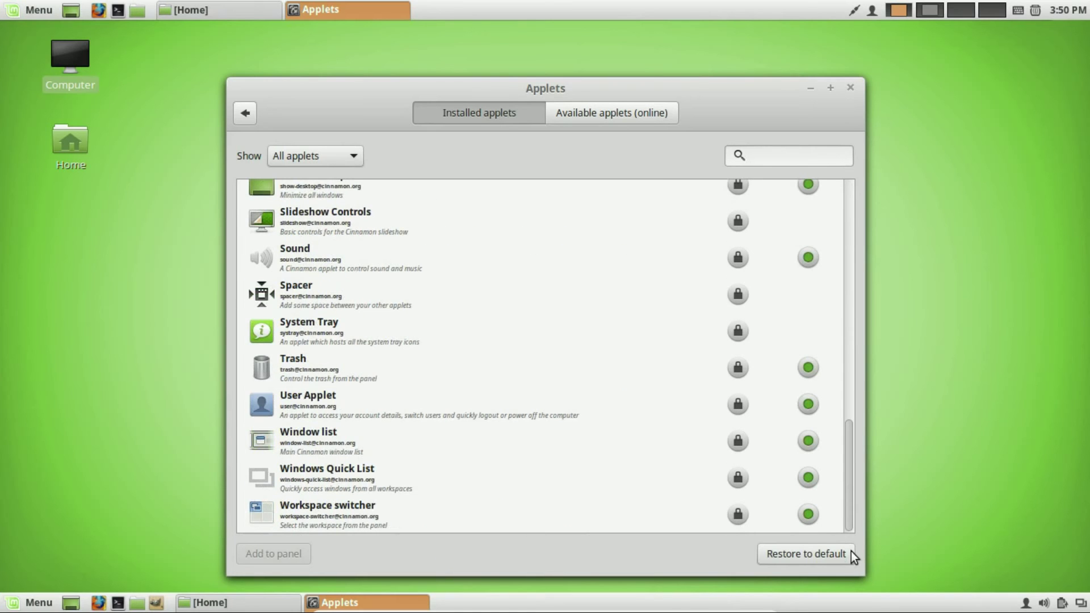
left_click(326, 478)
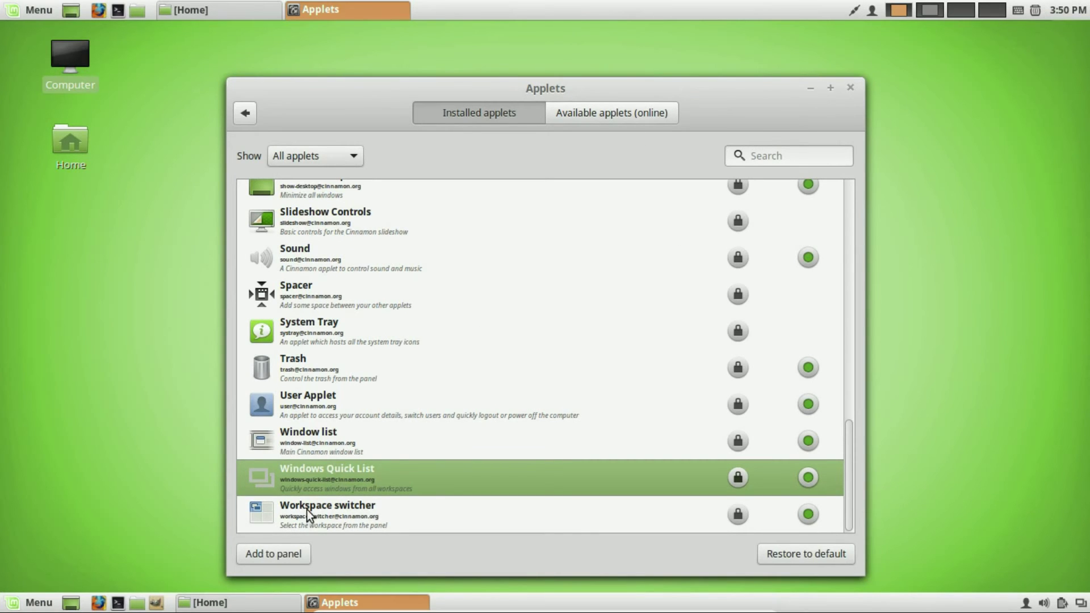
left_click(281, 554)
key("alt+F4")
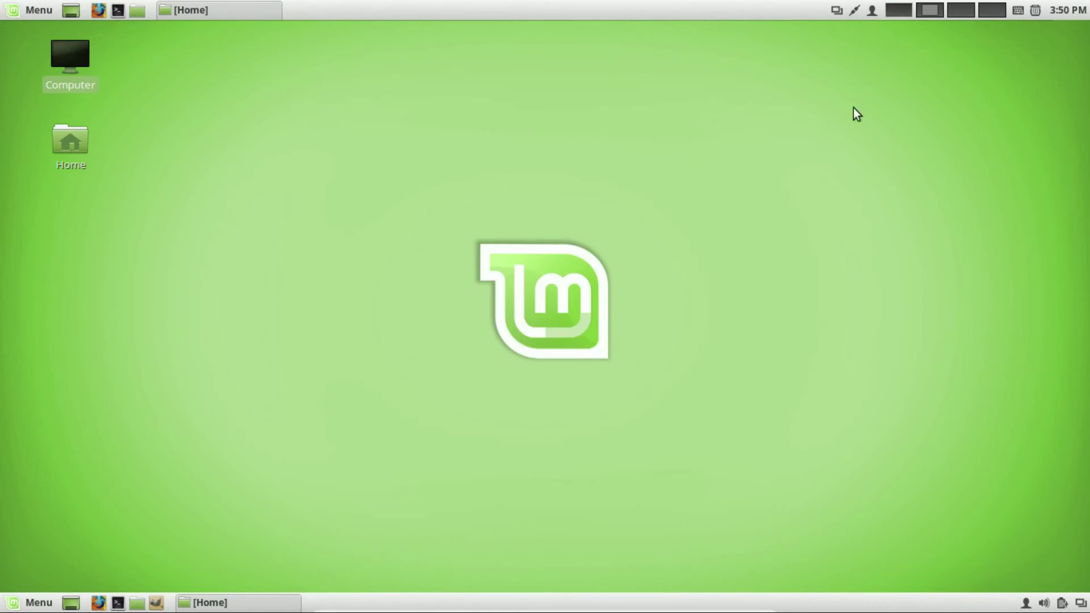
left_click(839, 11)
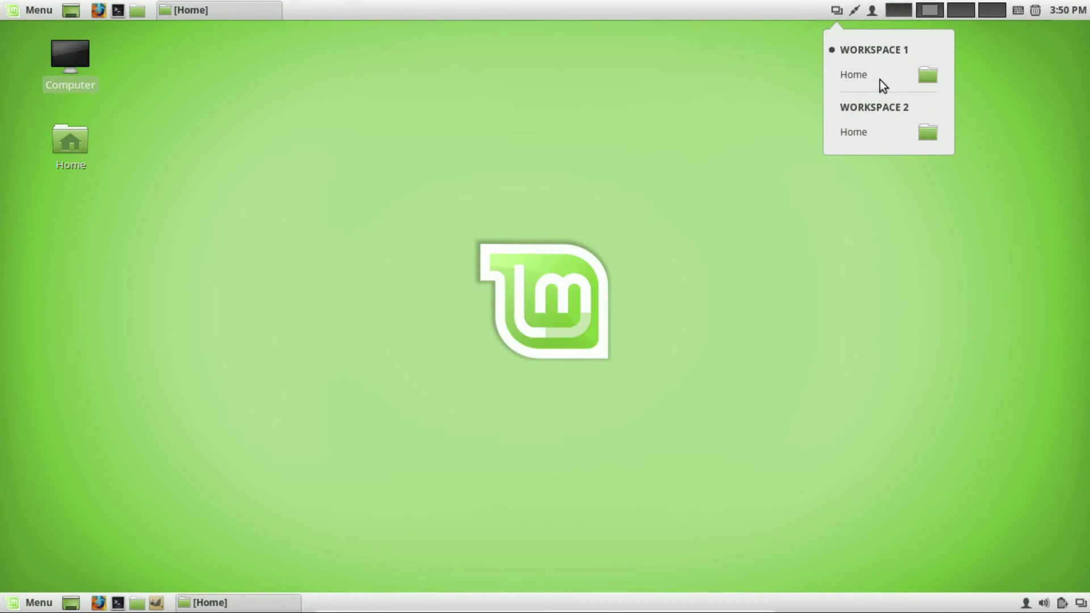
left_click(1052, 138)
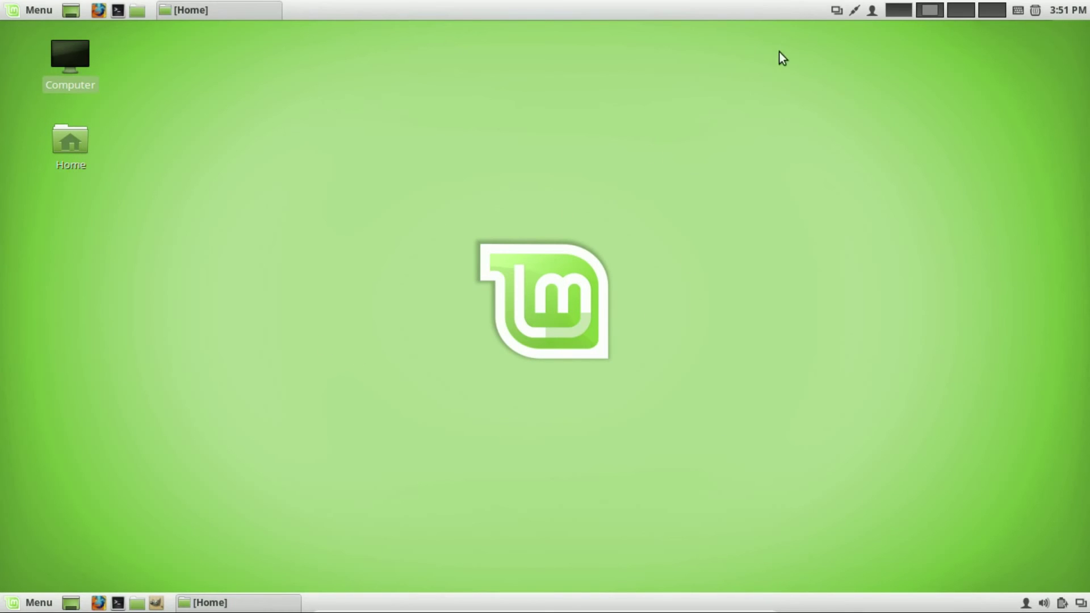
- Add the Slideshow Controls applet to the top panel and view its slideshow options
right_click(810, 5)
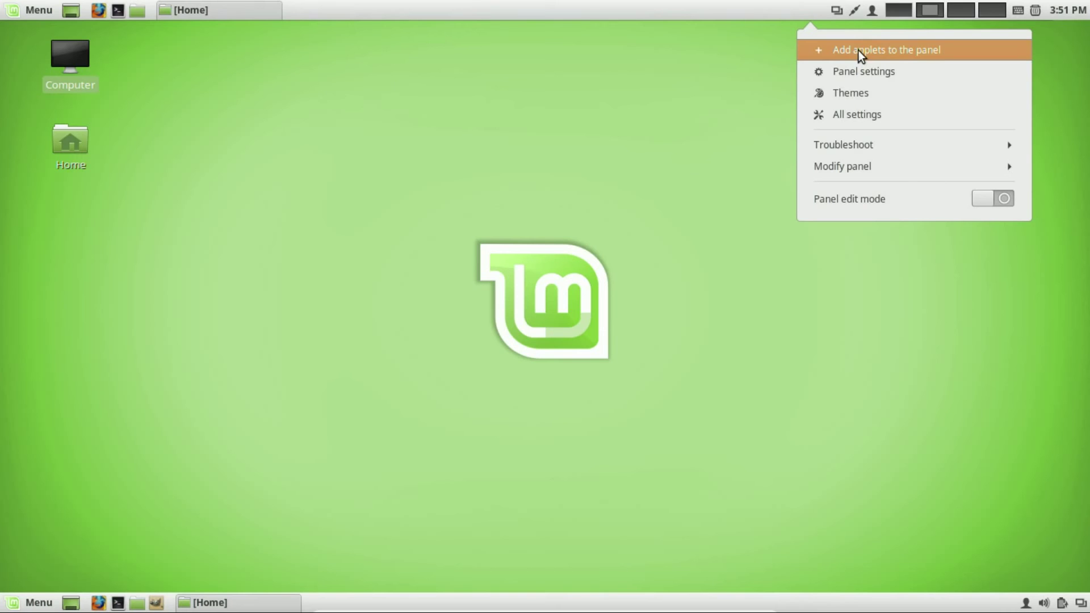
left_click(706, 371)
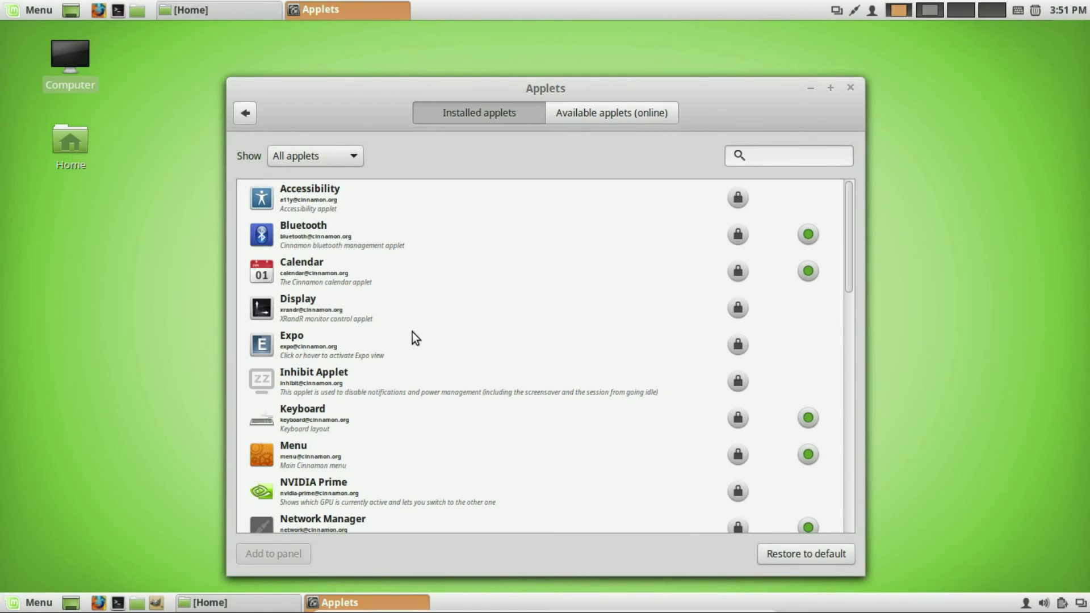
scroll(413, 332, "down", 5)
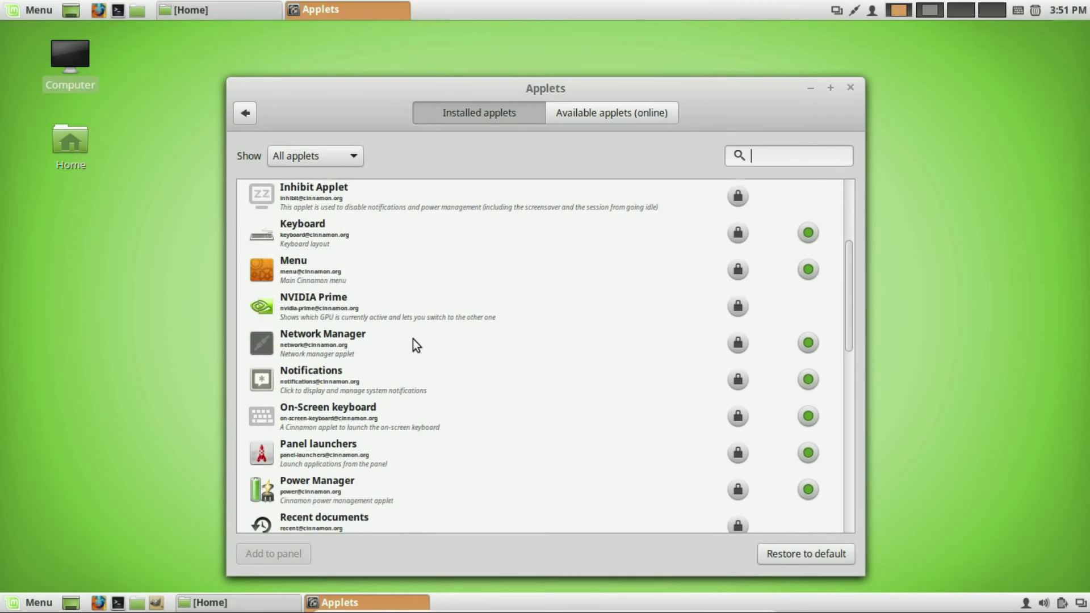
scroll(413, 339, "down", 6)
scroll(413, 339, "down", 4)
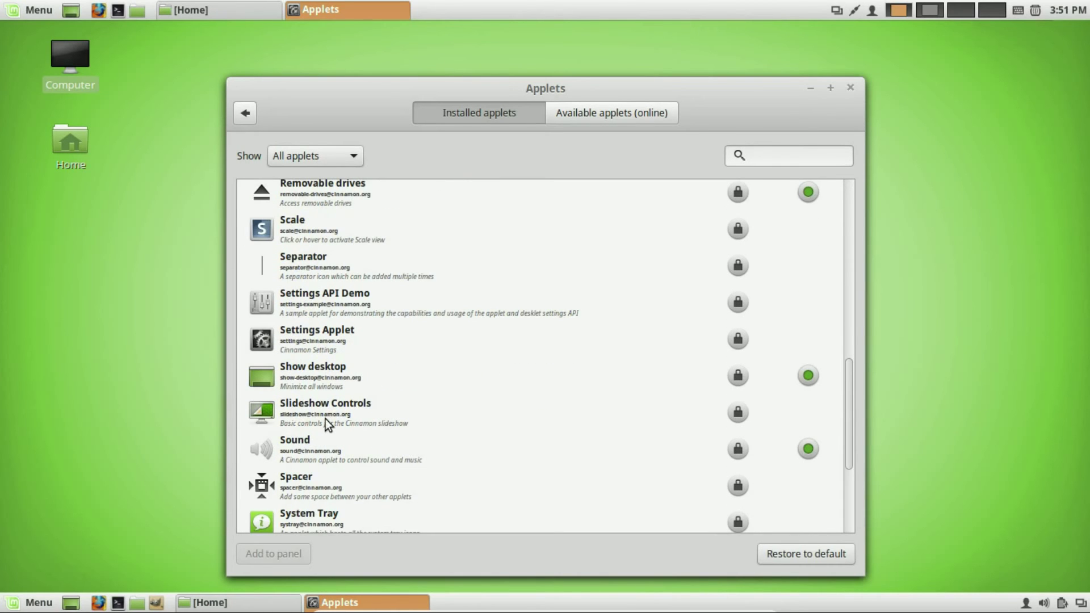
left_click(326, 419)
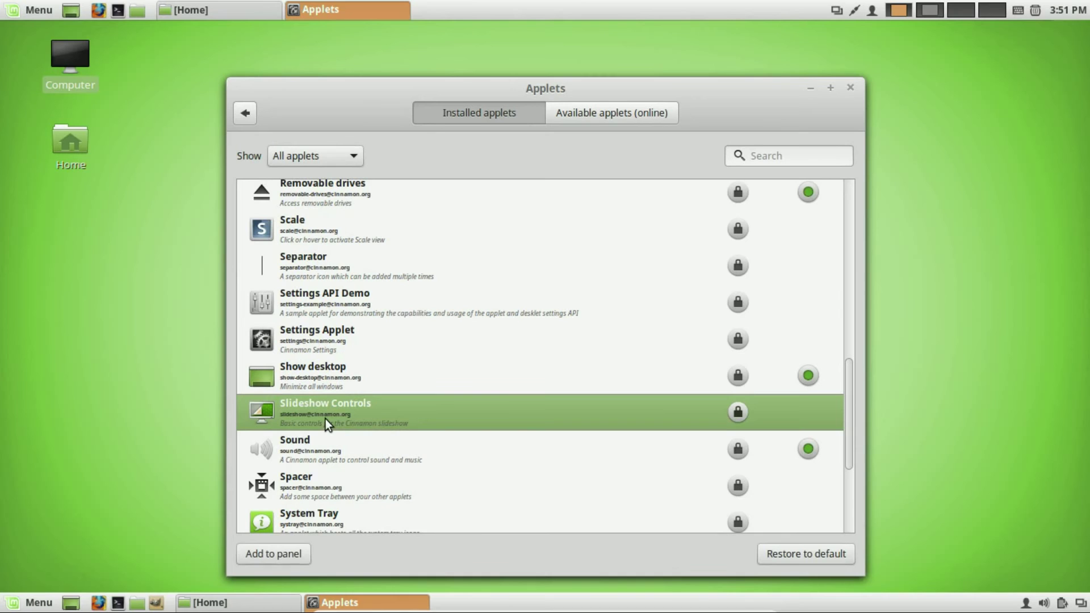
left_click(270, 555)
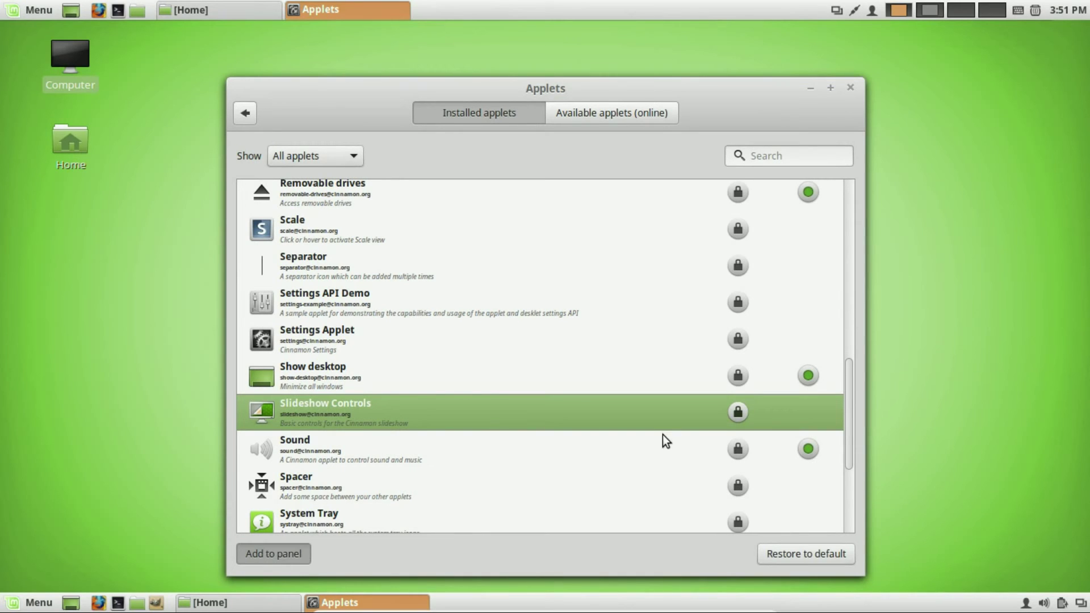
left_click(852, 88)
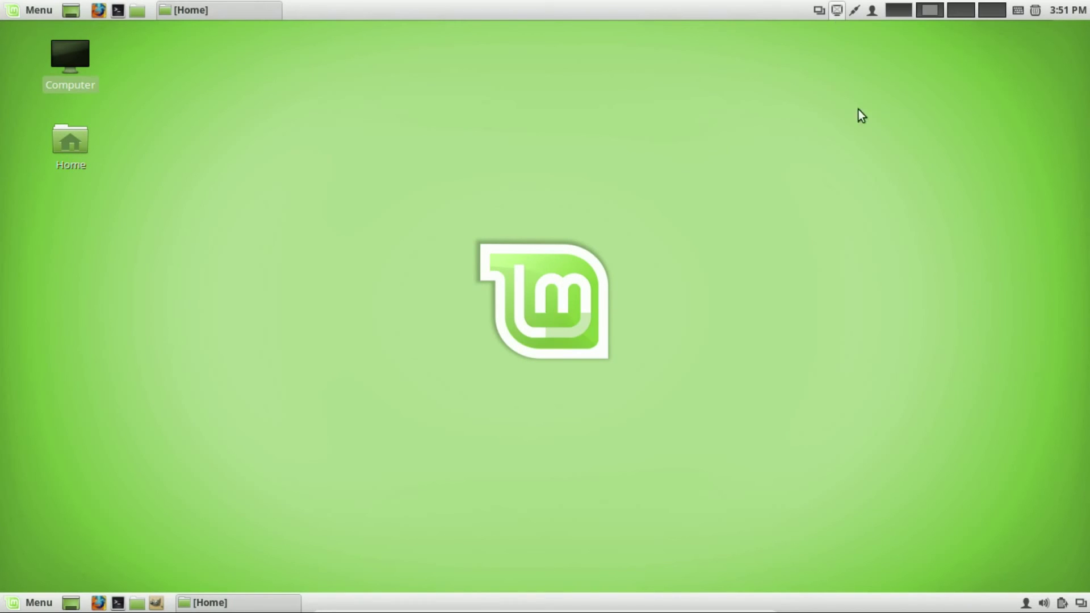
left_click(835, 12)
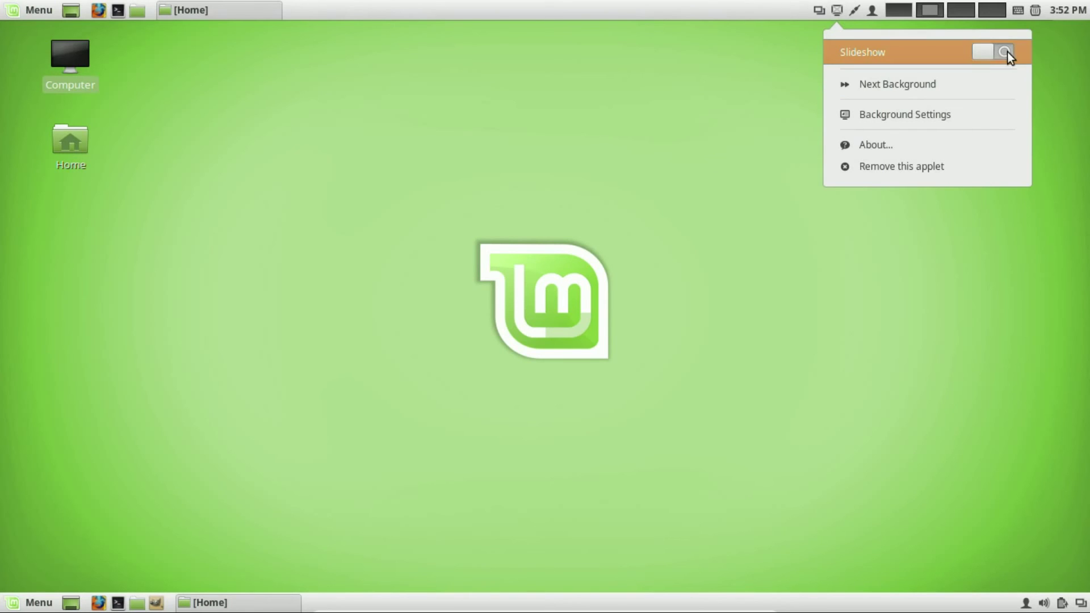
left_click(858, 306)
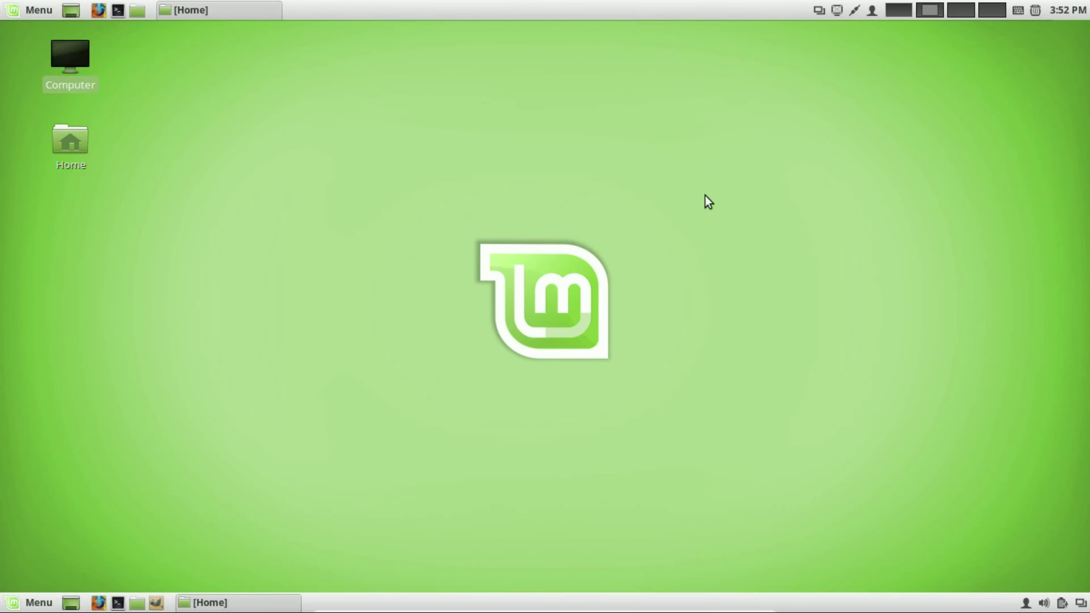
- Clear all applets from the top panel
mouse_move(812, 607)
right_click(630, 16)
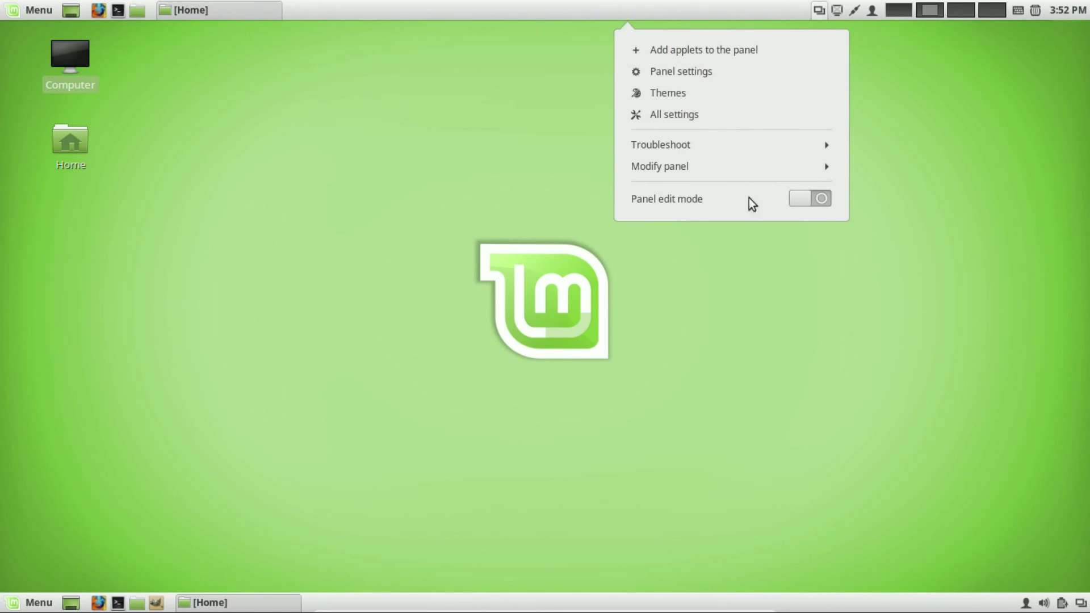
left_click(725, 166)
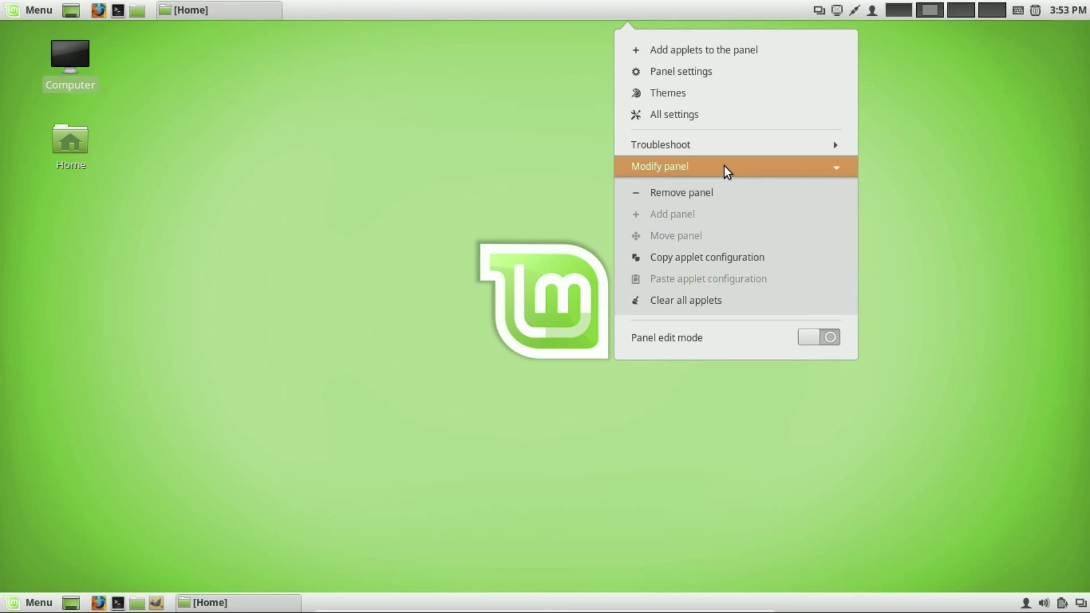
left_click(684, 306)
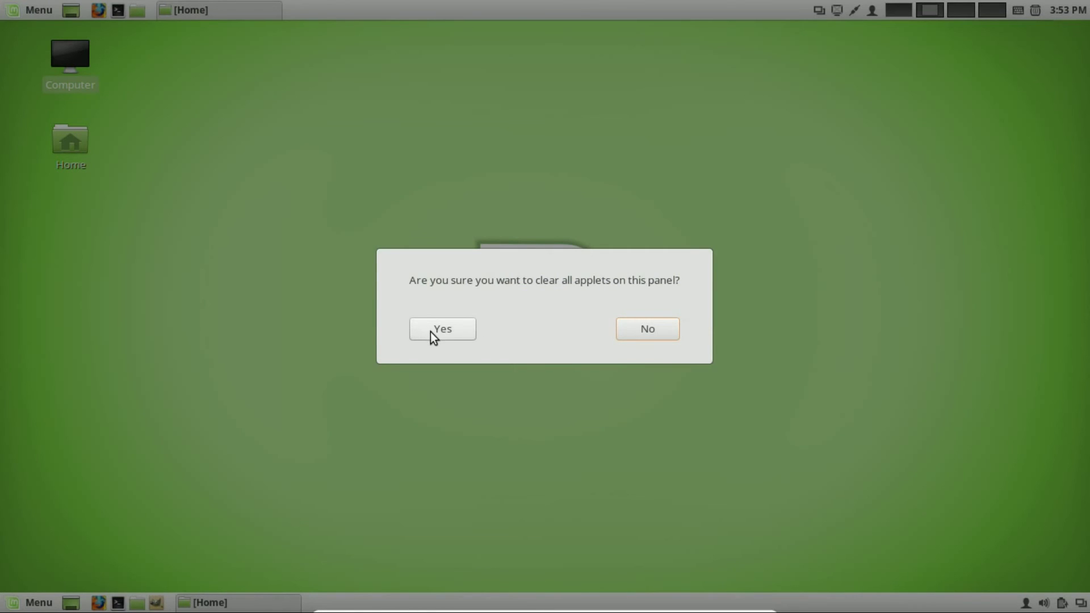
left_click(438, 330)
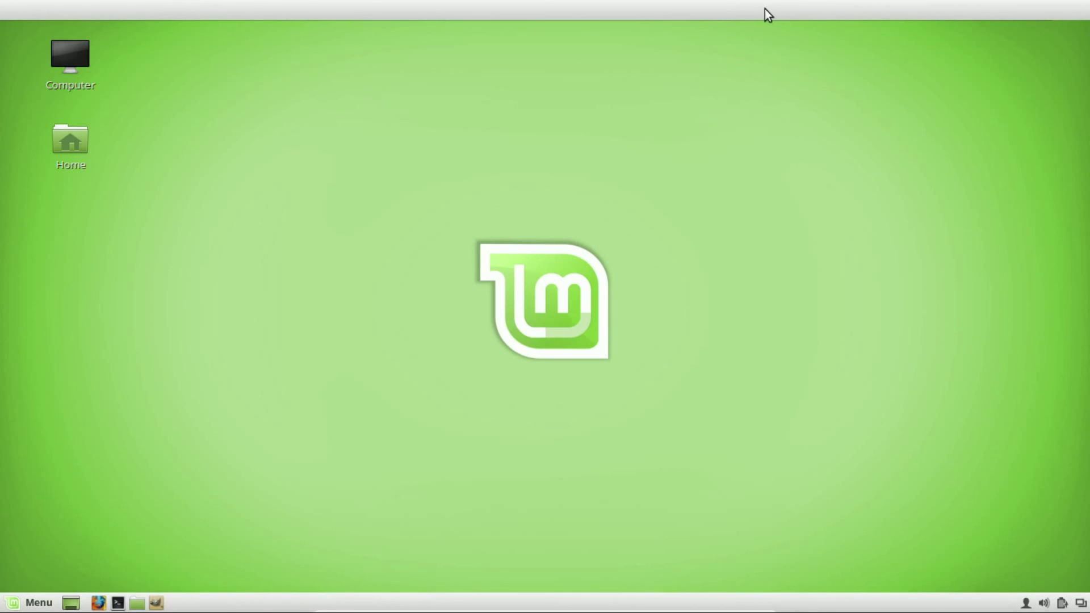
- Remove the emptied top panel from the desktop
right_click(765, 9)
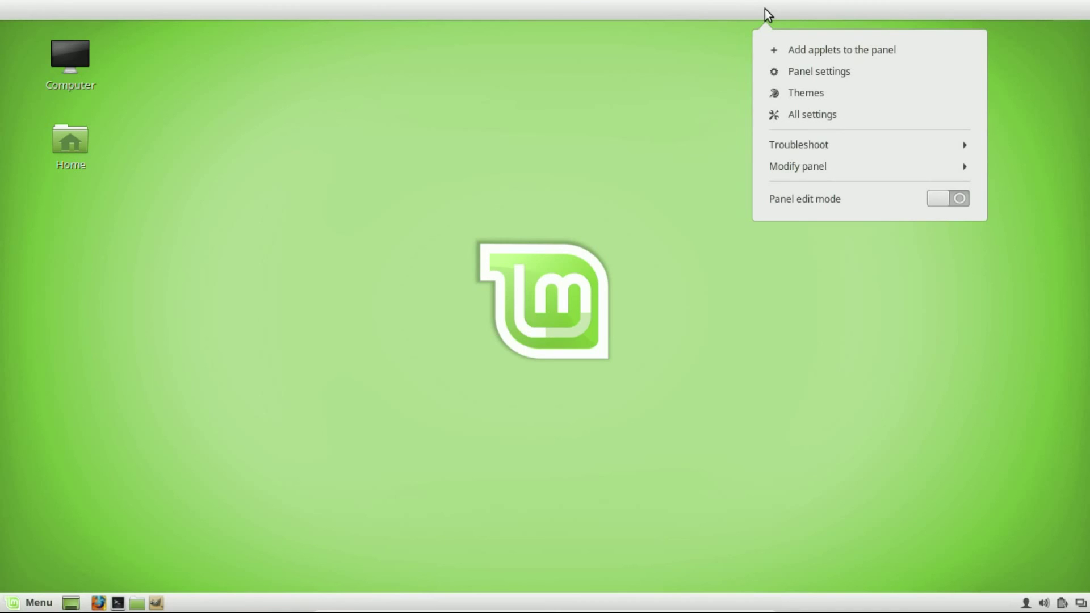
left_click(818, 166)
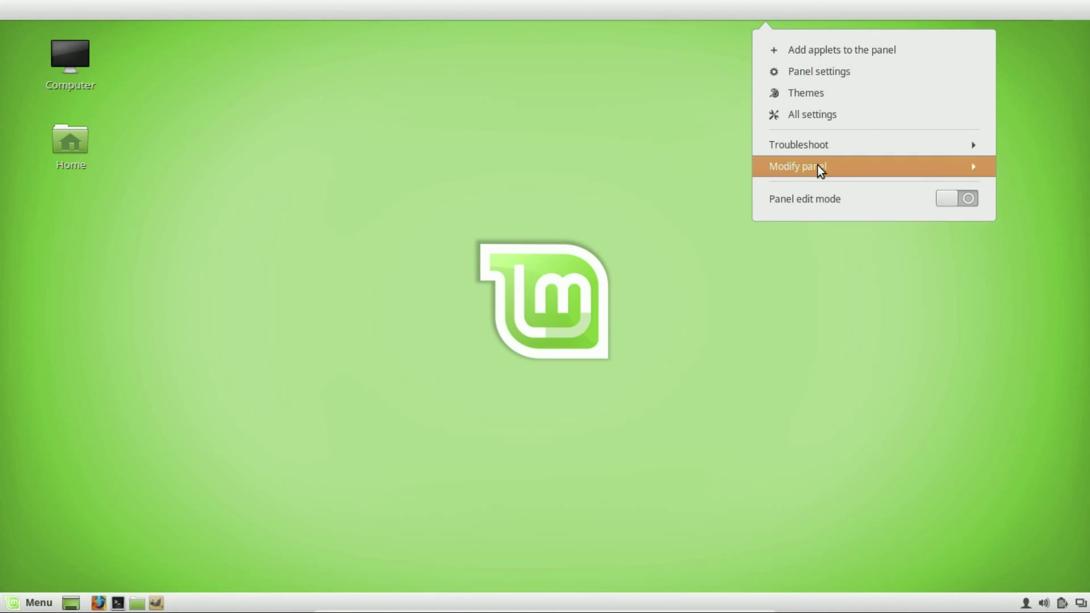
left_click(821, 193)
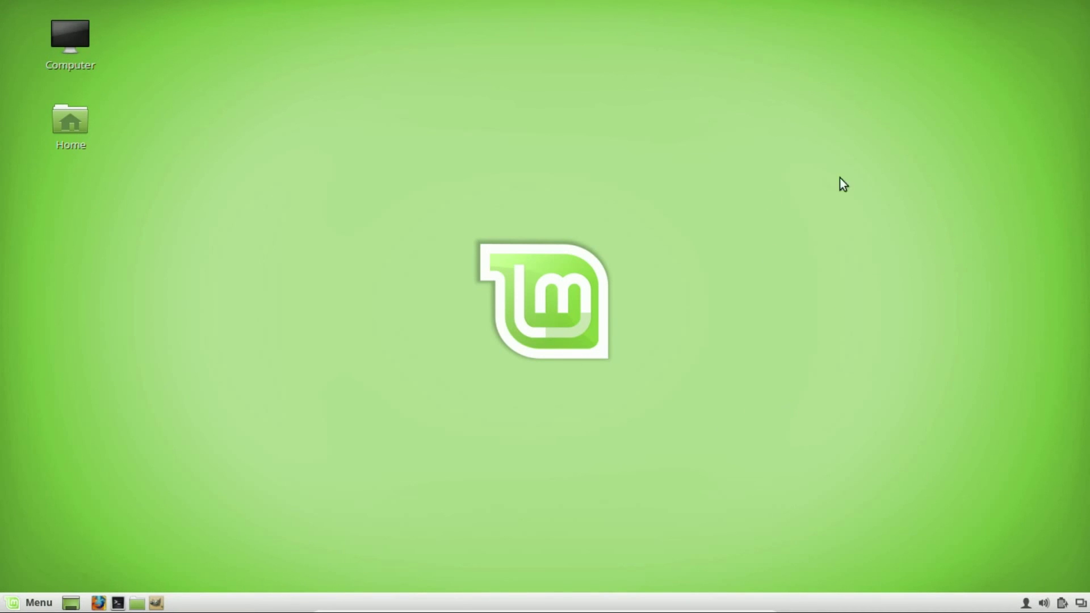
- Remove the remaining bottom panel from the desktop
right_click(898, 610)
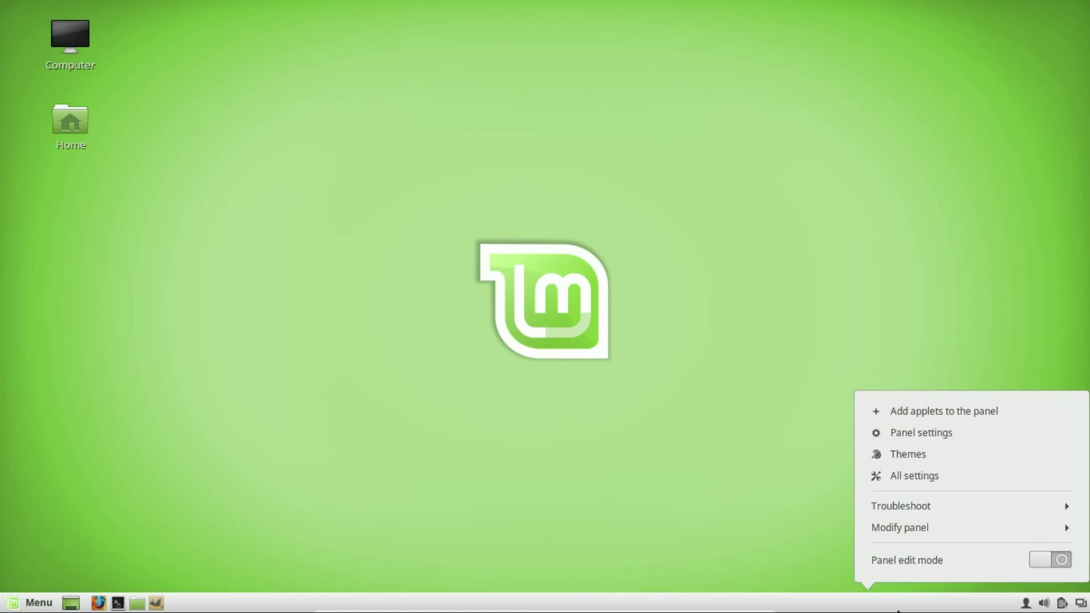
left_click(926, 533)
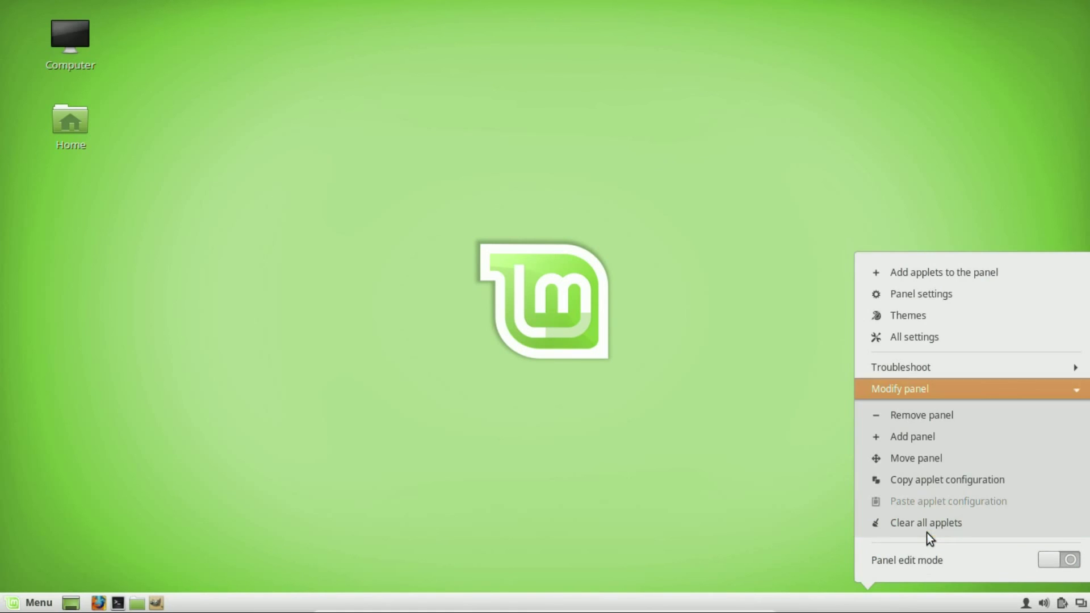
left_click(917, 422)
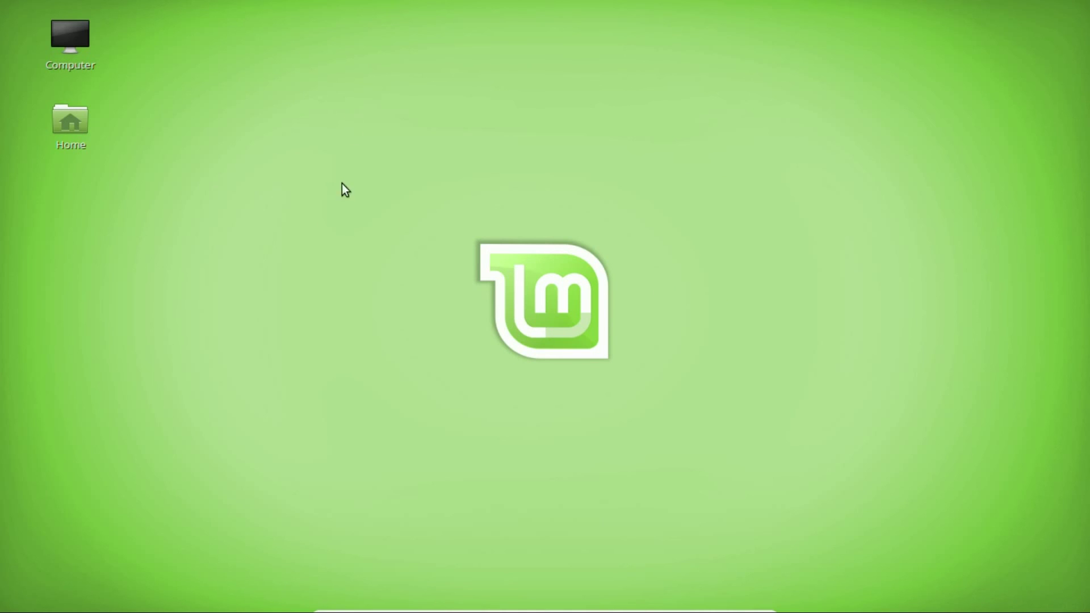
- Open the Panel settings without a panel, going from the desktop's background settings back to the System Settings overview
right_click(628, 151)
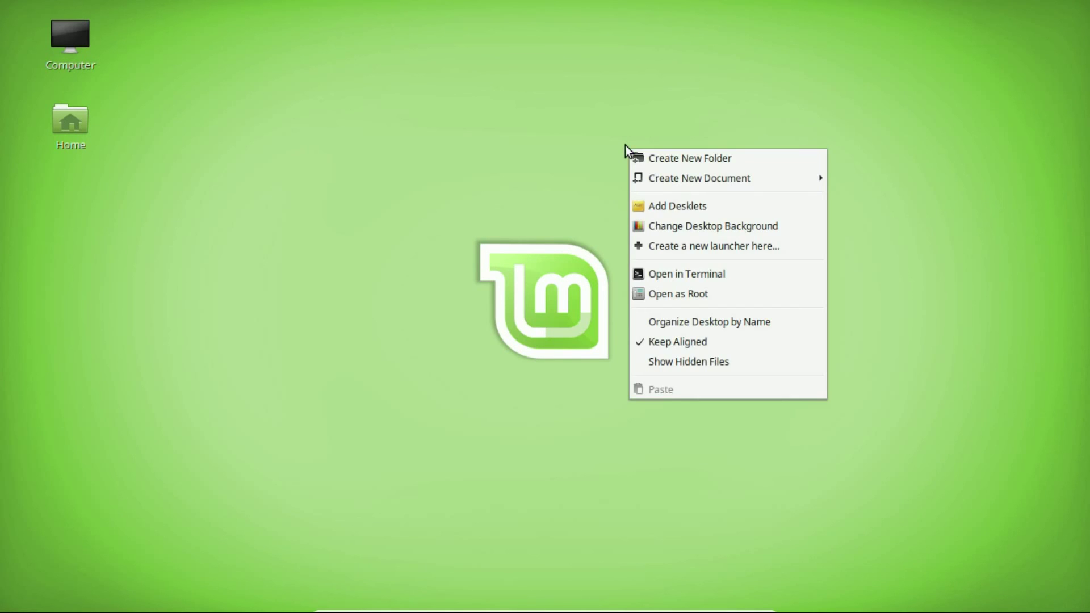
left_click(720, 225)
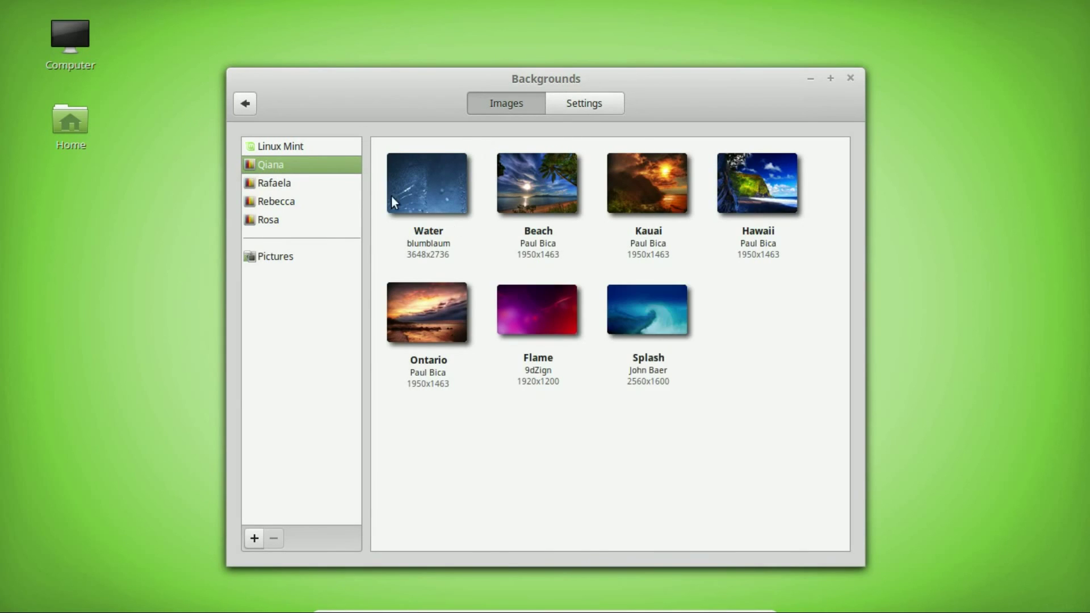
left_click(242, 104)
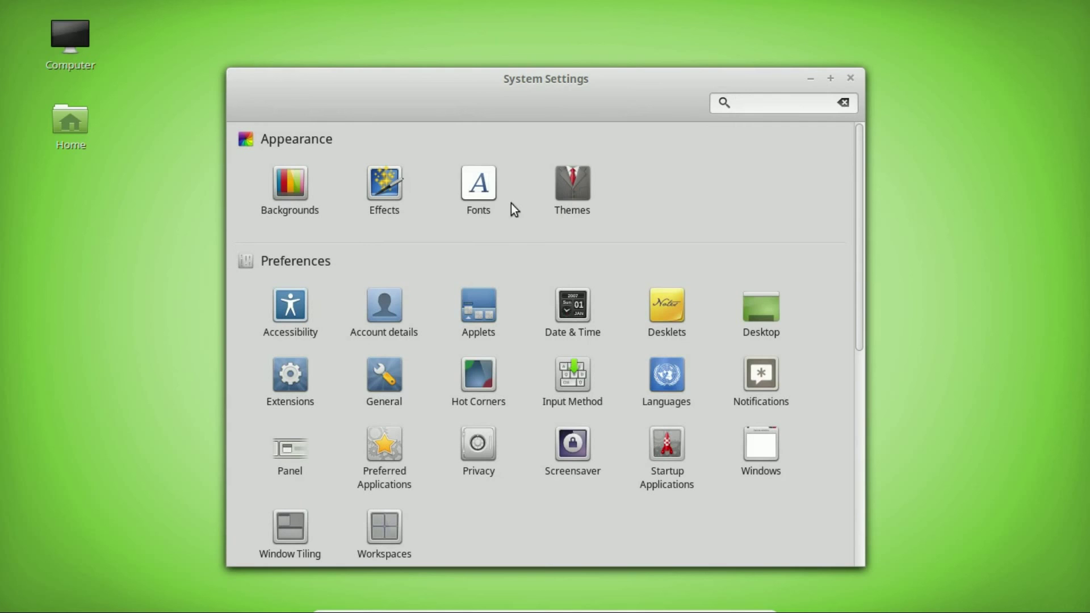
scroll(680, 233, "down", 1)
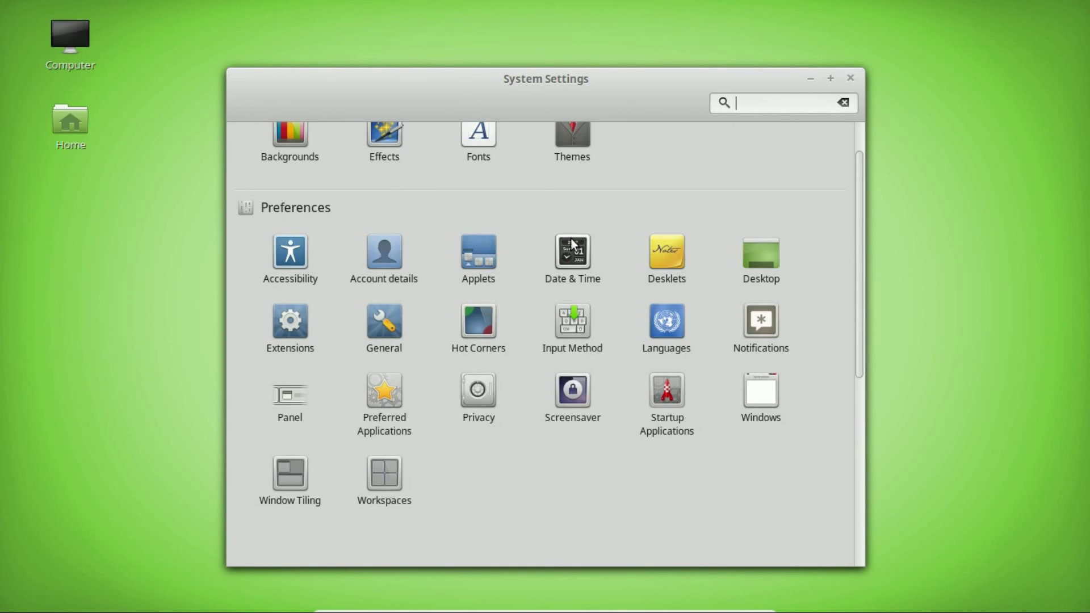
scroll(567, 294, "down", 2)
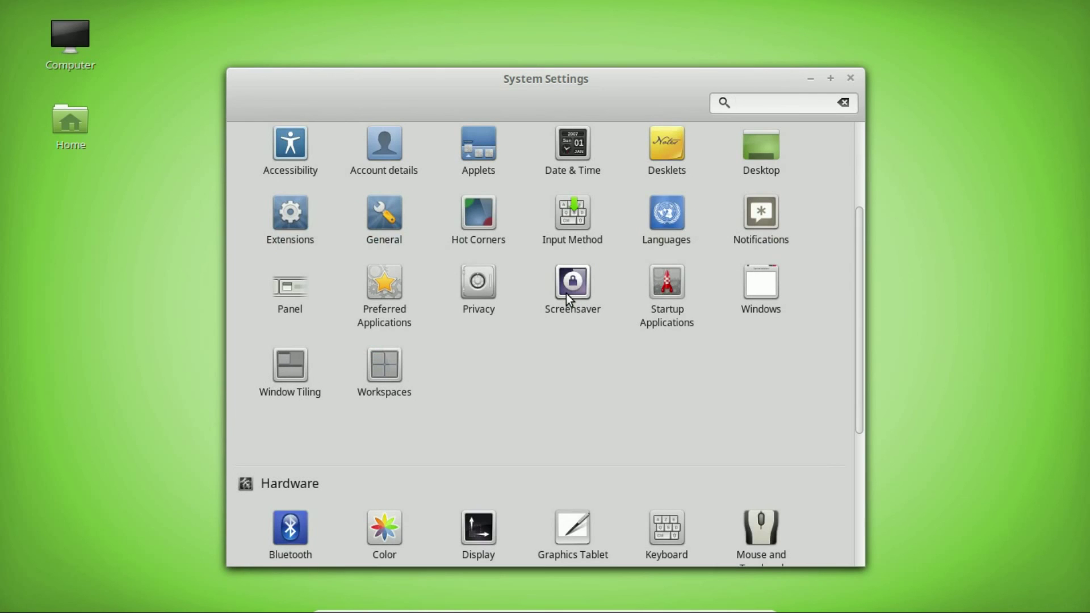
left_click(285, 290)
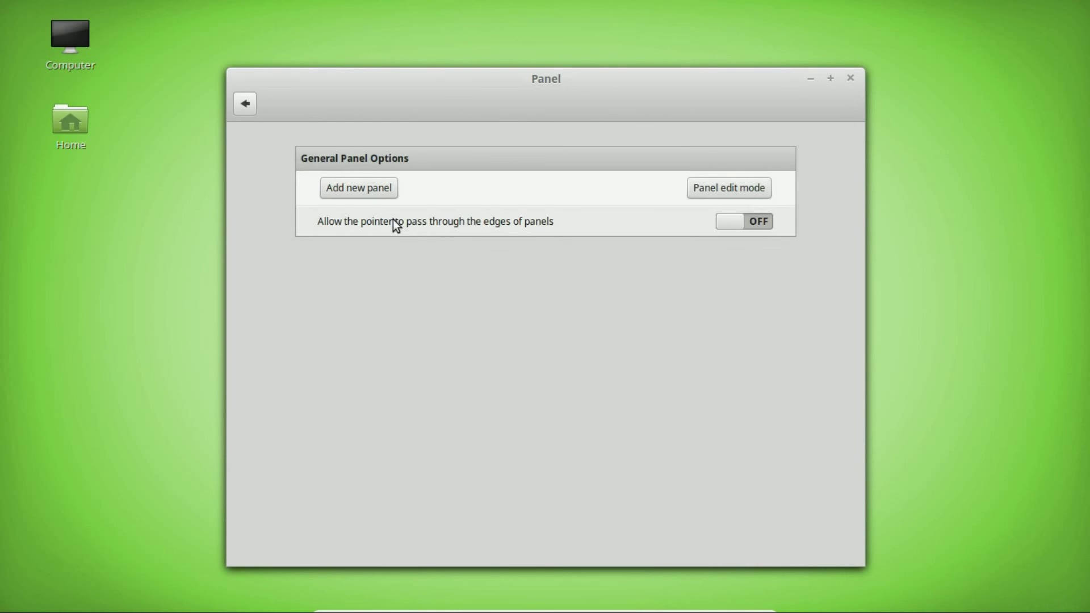
- Add a new panel along the bottom edge of the desktop and close the Panel settings window
left_click(379, 190)
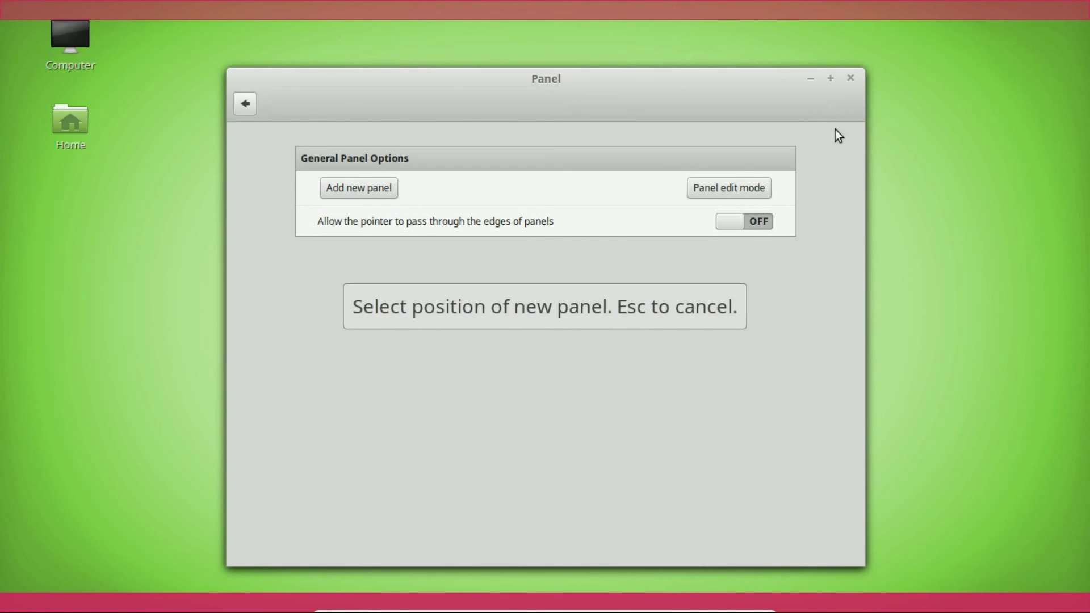
left_click(845, 77)
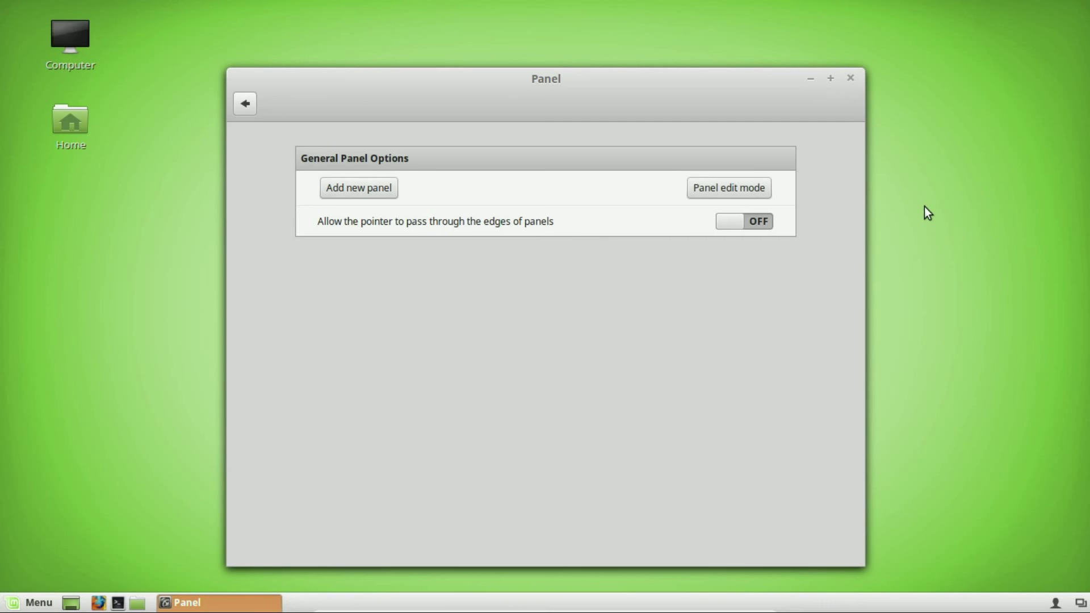
key("alt+F4")
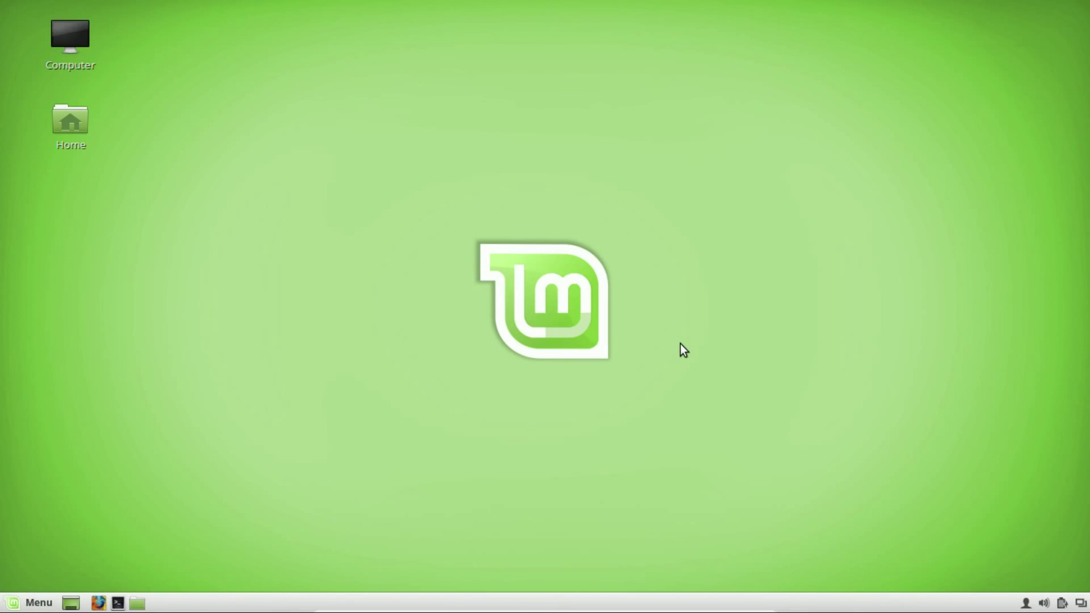